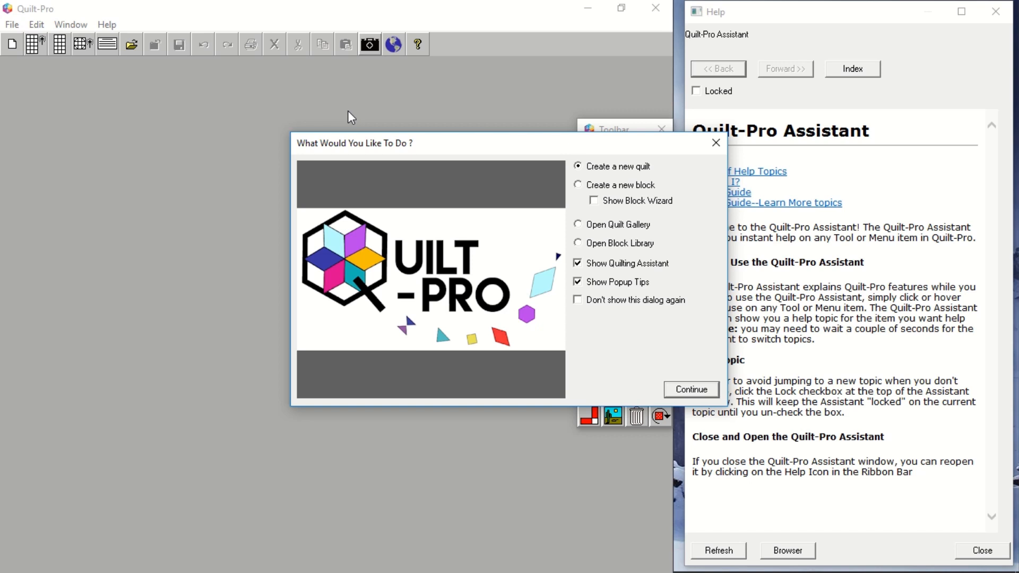
Step: Start a new block and search the Block Library for "drunkard's"
left_click(578, 184)
left_click(690, 395)
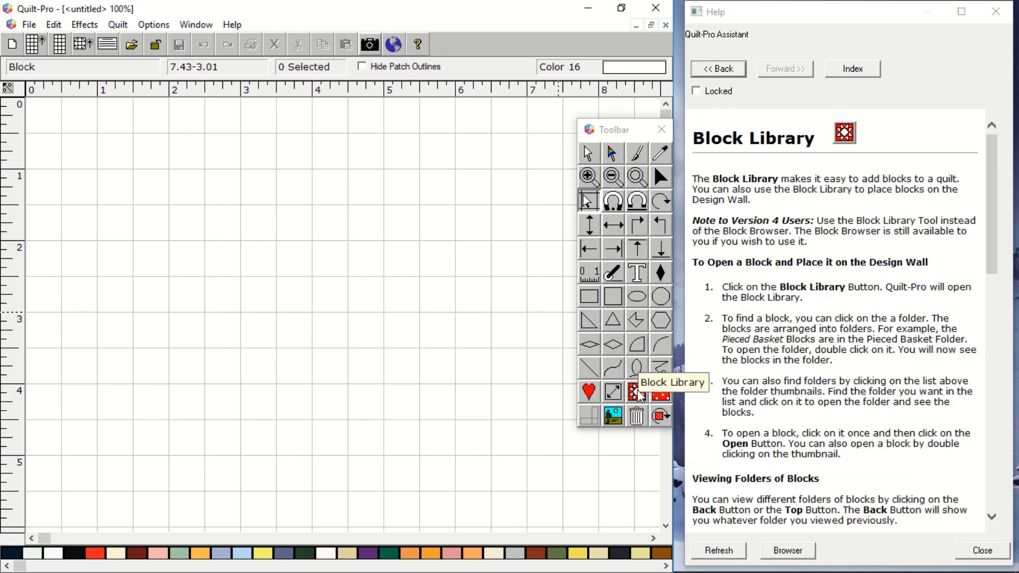
left_click(640, 395)
left_click(755, 385)
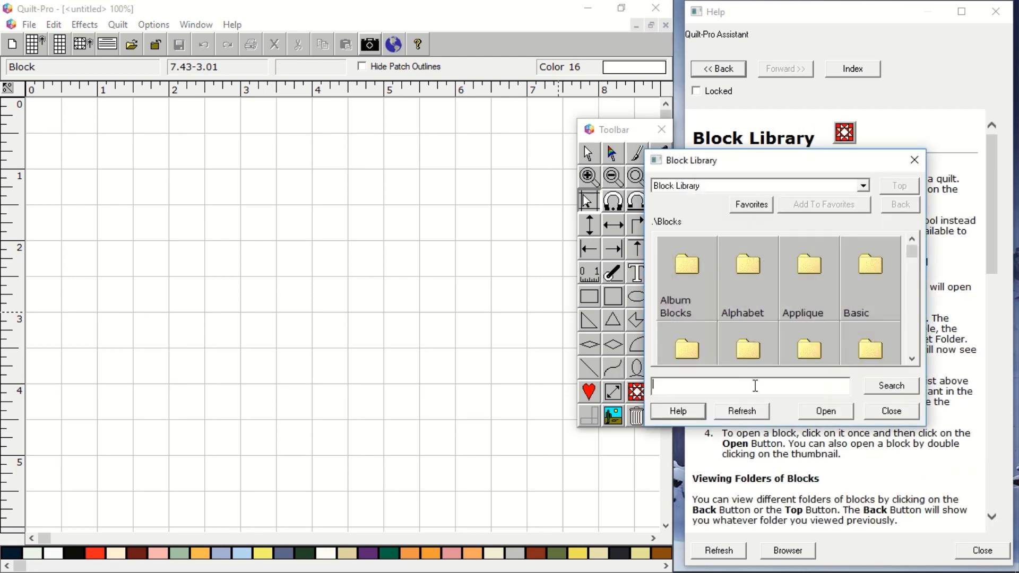
type("drunkard's")
left_click(887, 390)
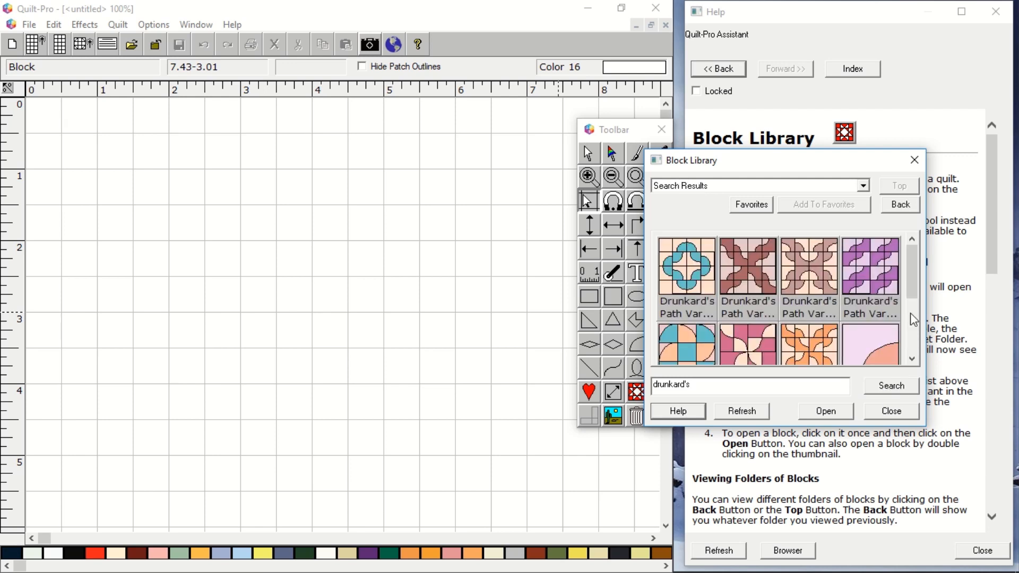
Step: Open the Drunkard's Path block with a single quarter-circle patch from the search results
mouse_move(916, 294)
left_mouse_down()
mouse_move(916, 329)
mouse_move(916, 266)
mouse_move(916, 313)
left_mouse_up()
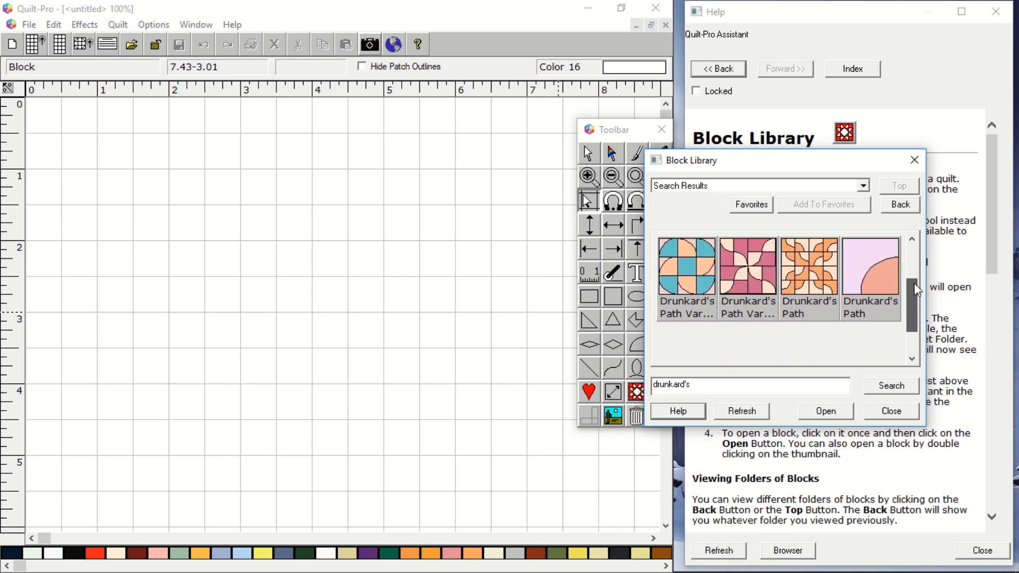
left_click(889, 261)
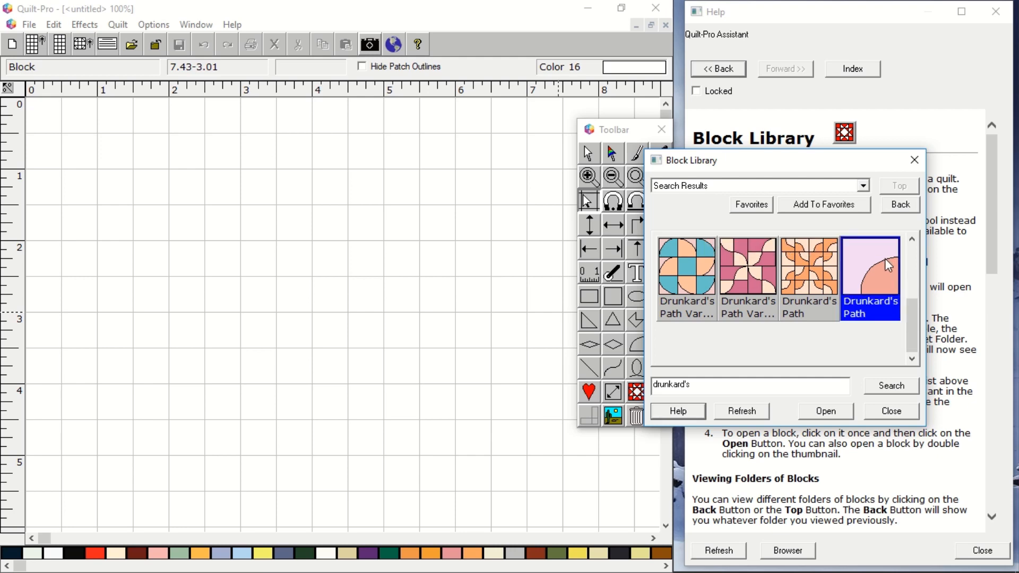
left_click(825, 412)
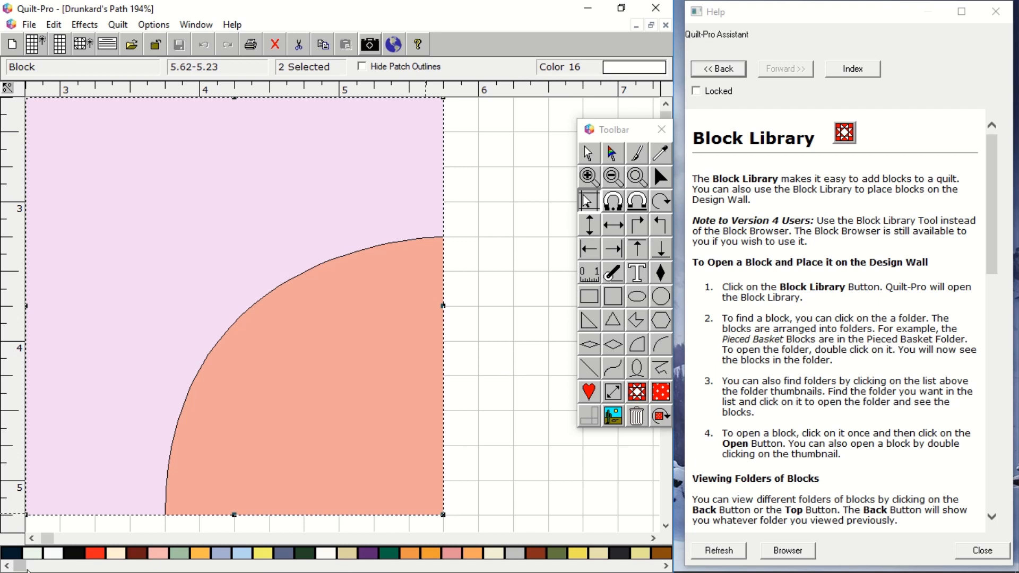
Step: Recolor both selected patches of the block, trying reddish brown (Color 26) and settling on dark green (Color 19)
mouse_move(19, 566)
left_mouse_down()
mouse_move(656, 570)
mouse_move(18, 569)
left_mouse_up()
left_click(392, 561)
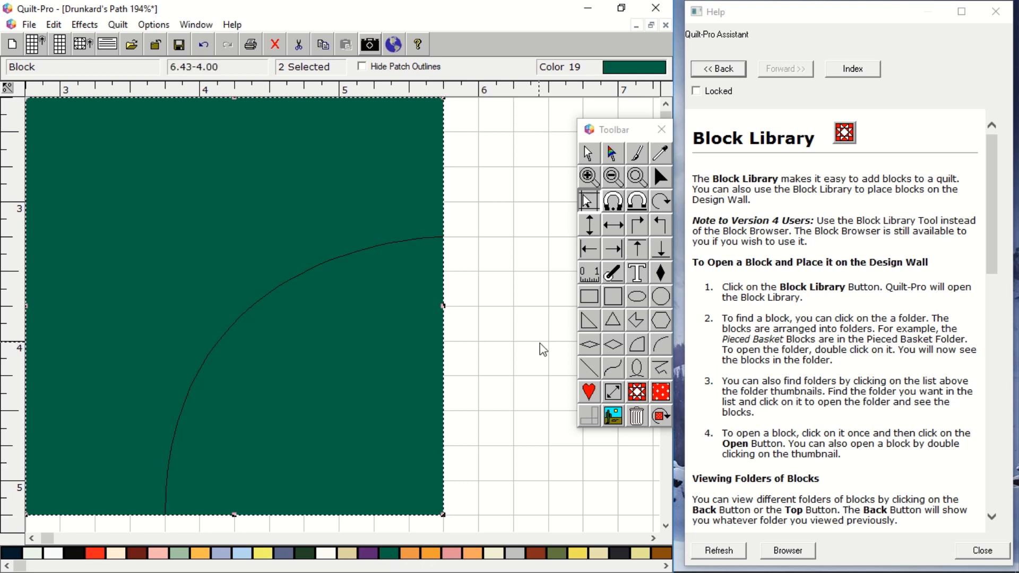
left_click(539, 551)
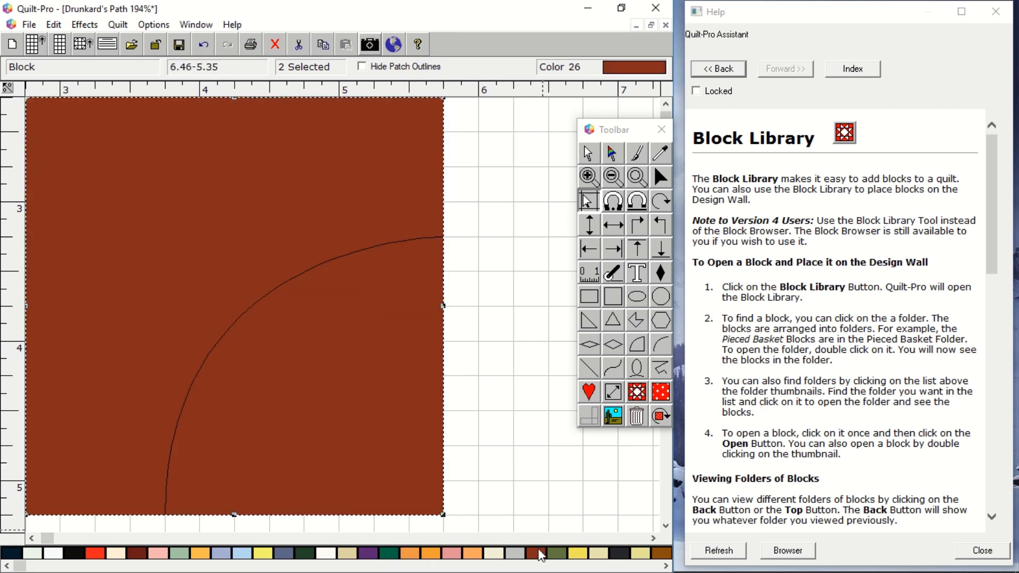
left_click(391, 554)
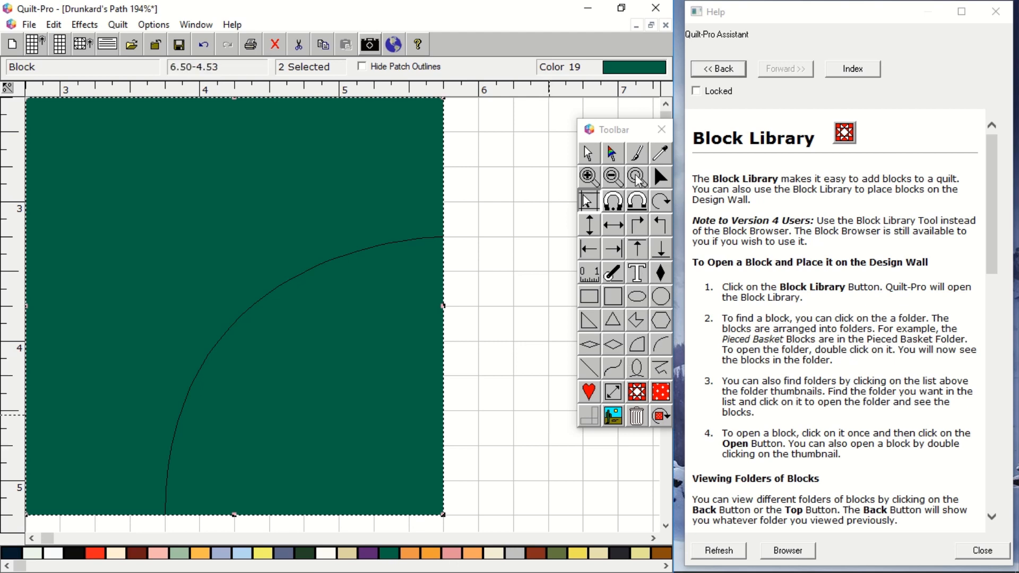
Step: Paint the outer background patch of the block off-white (Color 16) with the Paint tool
left_click(637, 157)
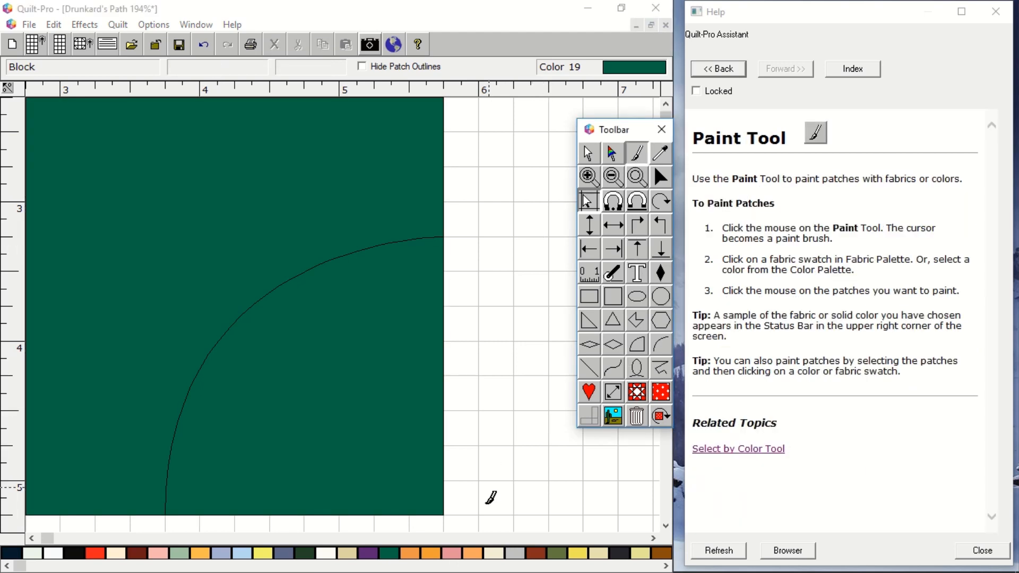
left_click(471, 554)
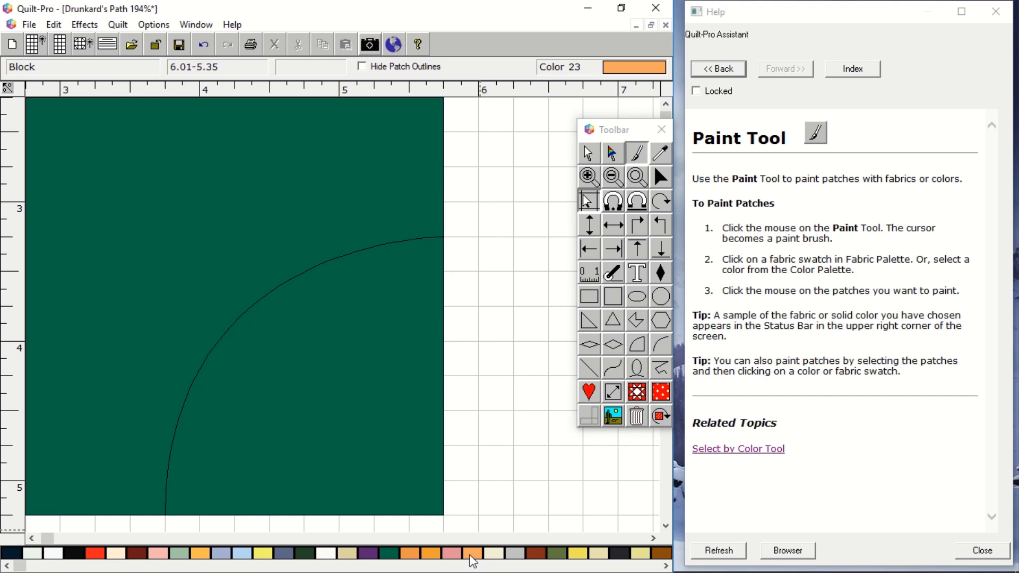
left_click(635, 156)
left_click(331, 556)
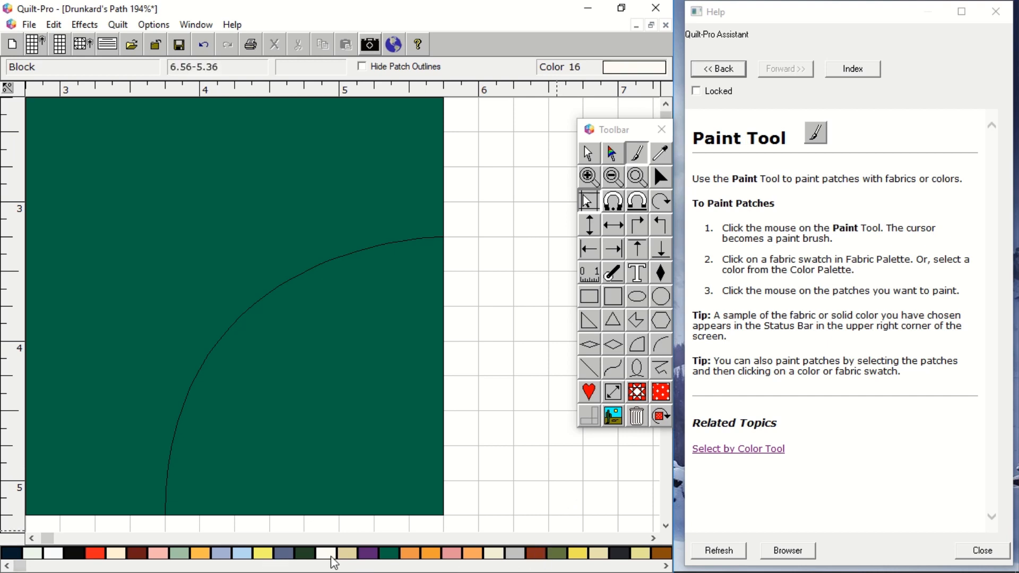
left_click(217, 280)
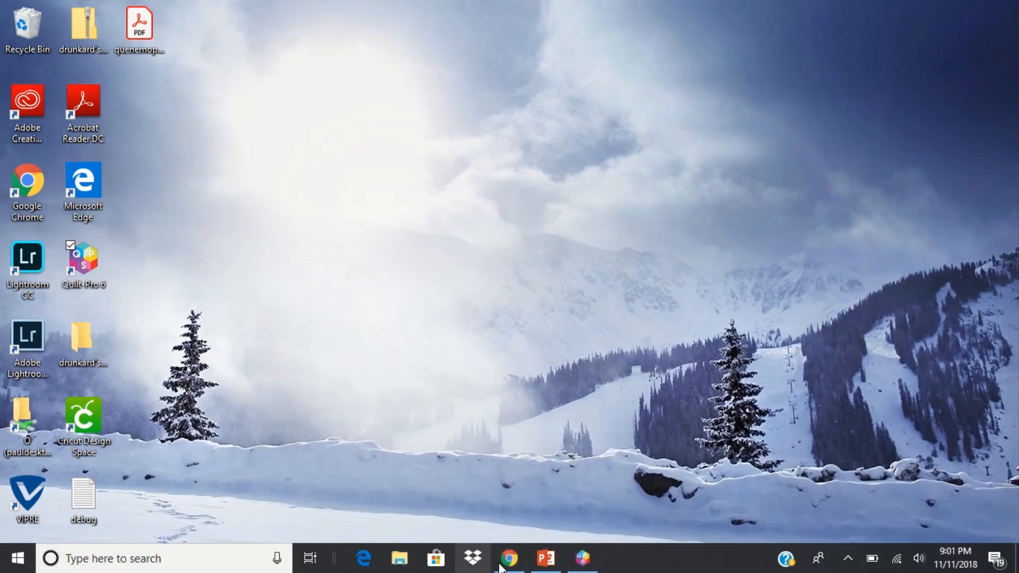
Step: Switch to Chrome and view the QT Fabrics detail page of the Bohemian Rhapsody fabric in Moondance, style 26956 -KZ
left_click(508, 558)
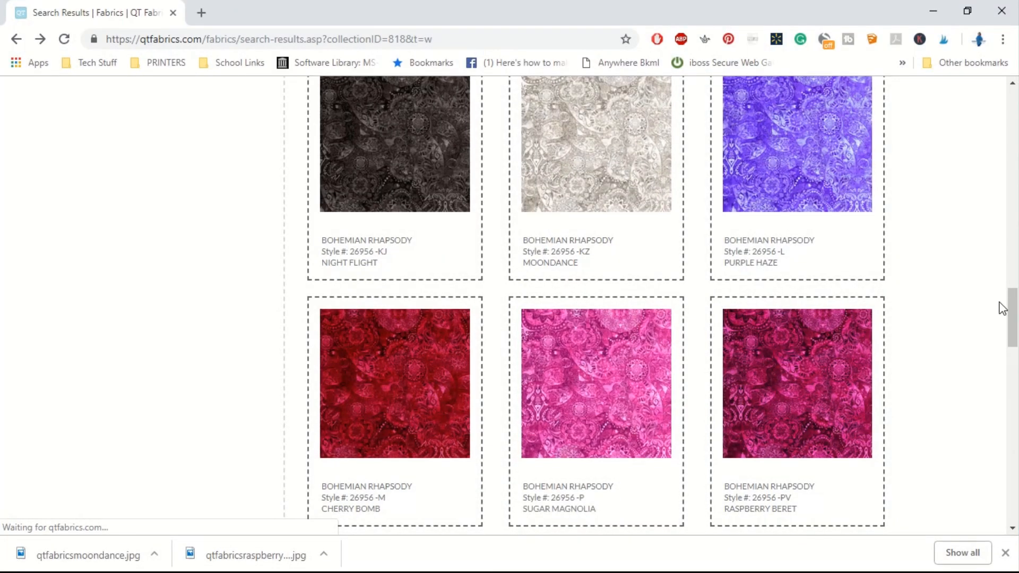
mouse_move(1016, 310)
left_mouse_down()
mouse_move(1017, 184)
mouse_move(1017, 296)
left_mouse_up()
left_click(593, 321)
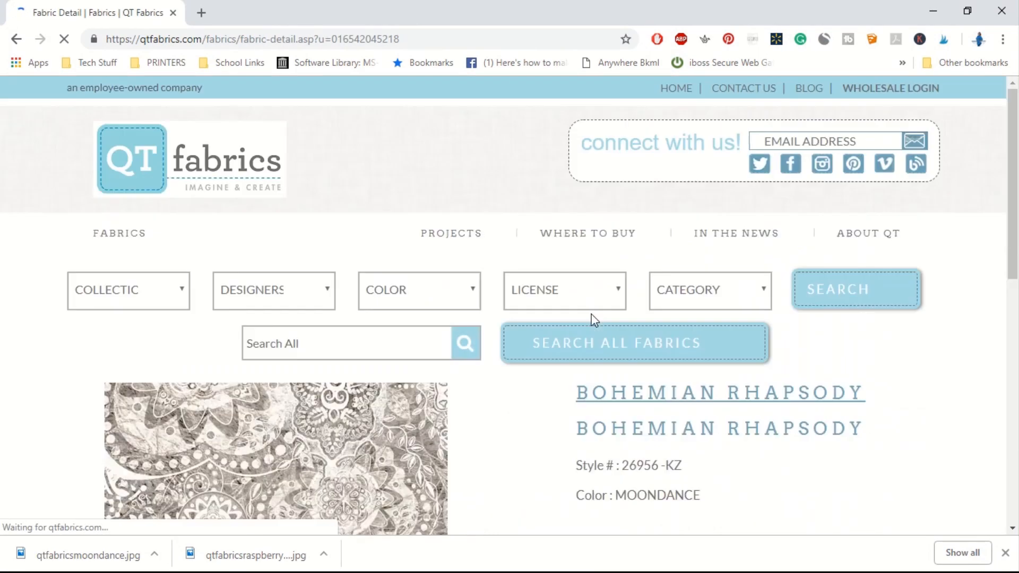
left_click_drag(1011, 196, 1016, 265)
left_click_drag(1016, 286, 1016, 295)
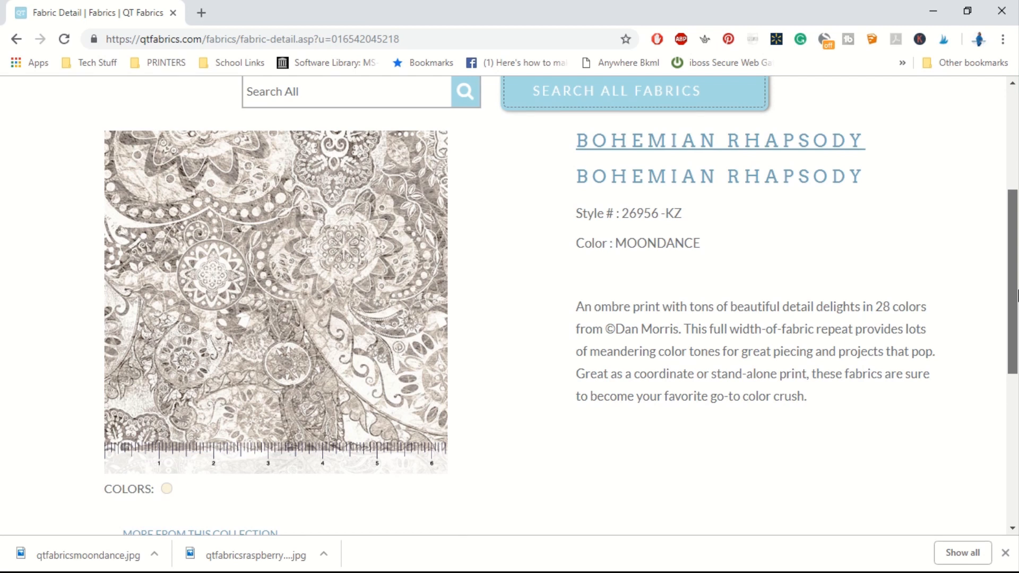
Step: Try to save the Moondance fabric image into the Fabrics folder of Quilt-Pro inside Documents
right_click(281, 277)
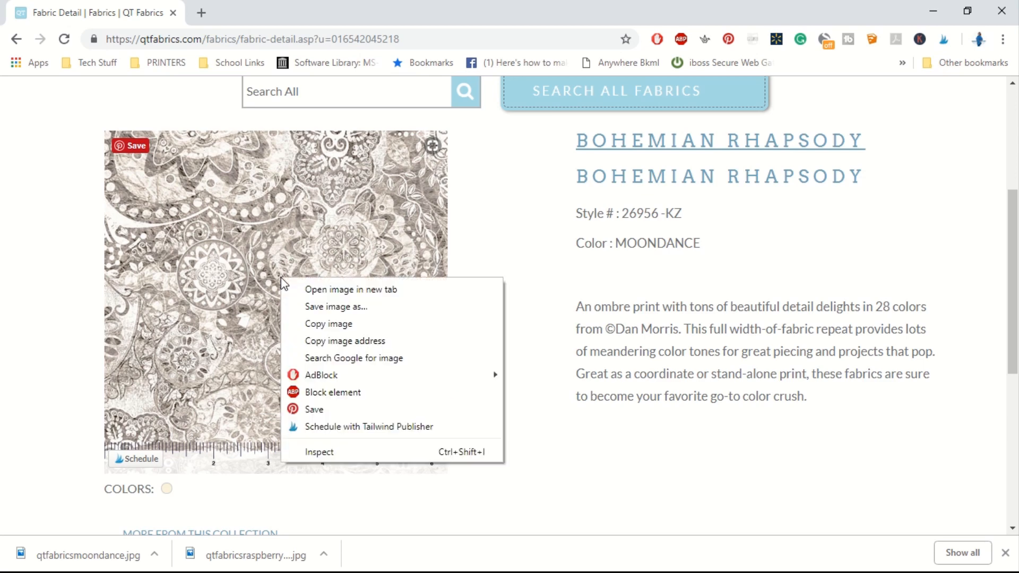
left_click(303, 300)
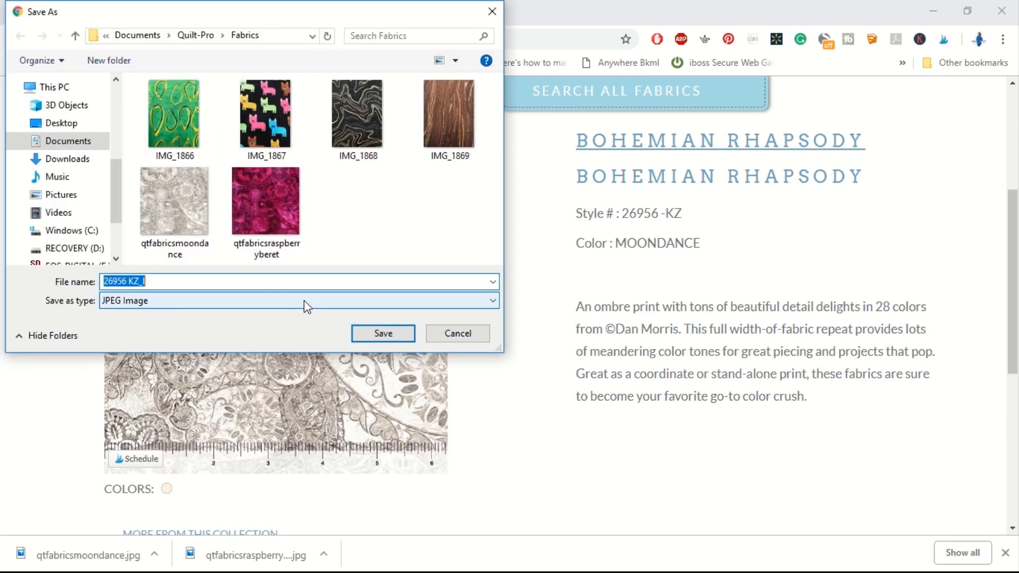
left_click(92, 144)
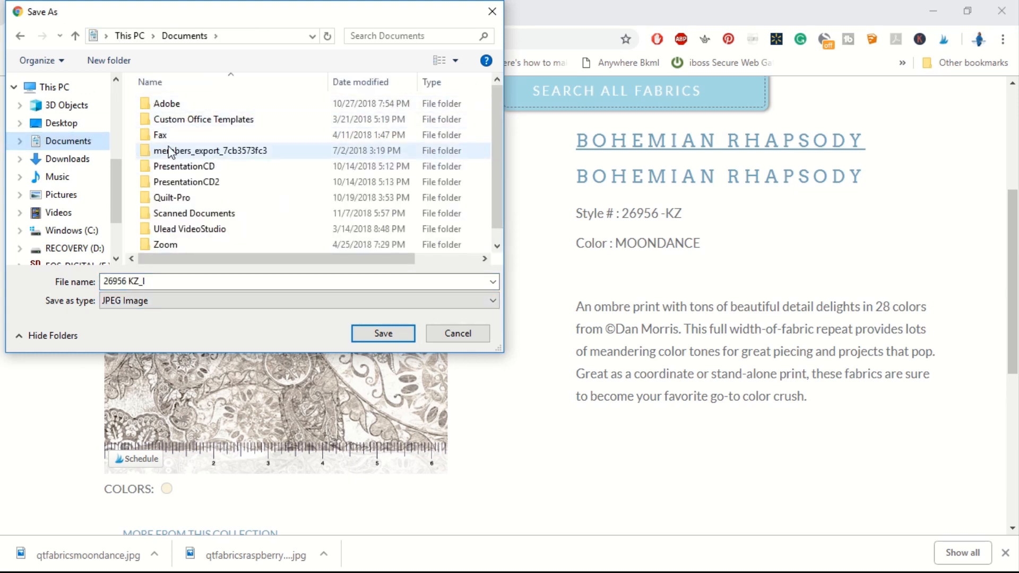
double_click(218, 206)
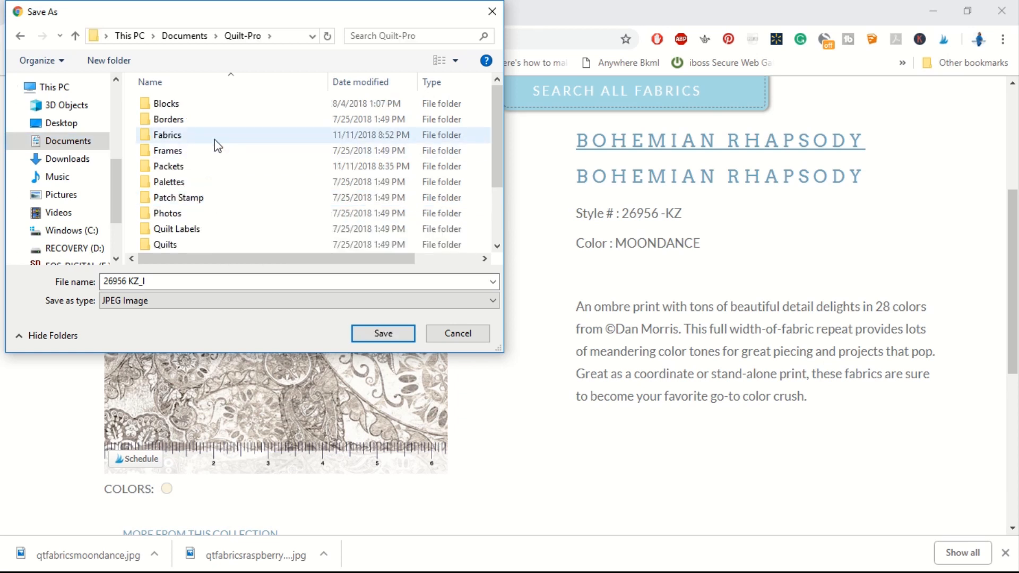
double_click(217, 137)
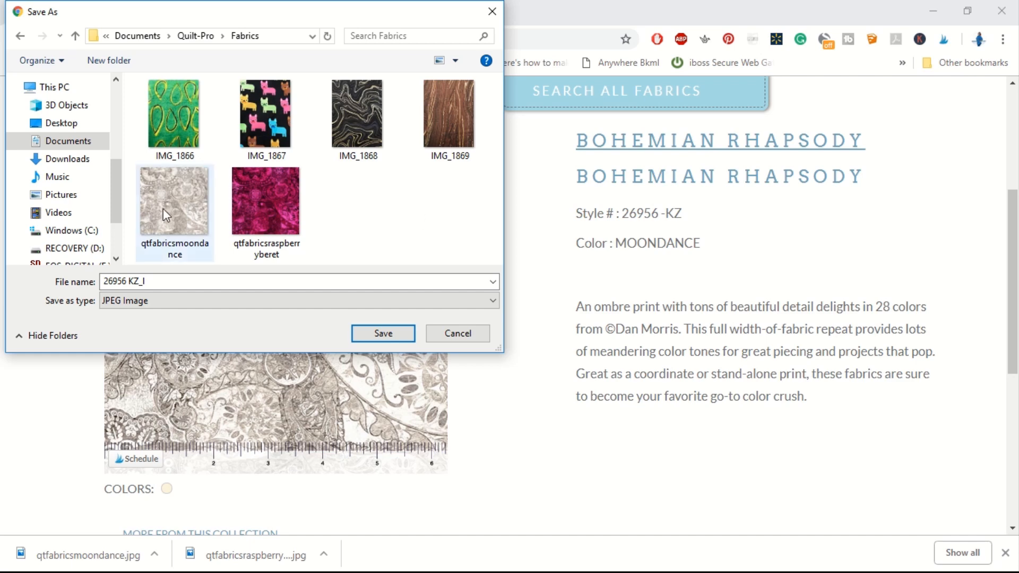
left_click(459, 333)
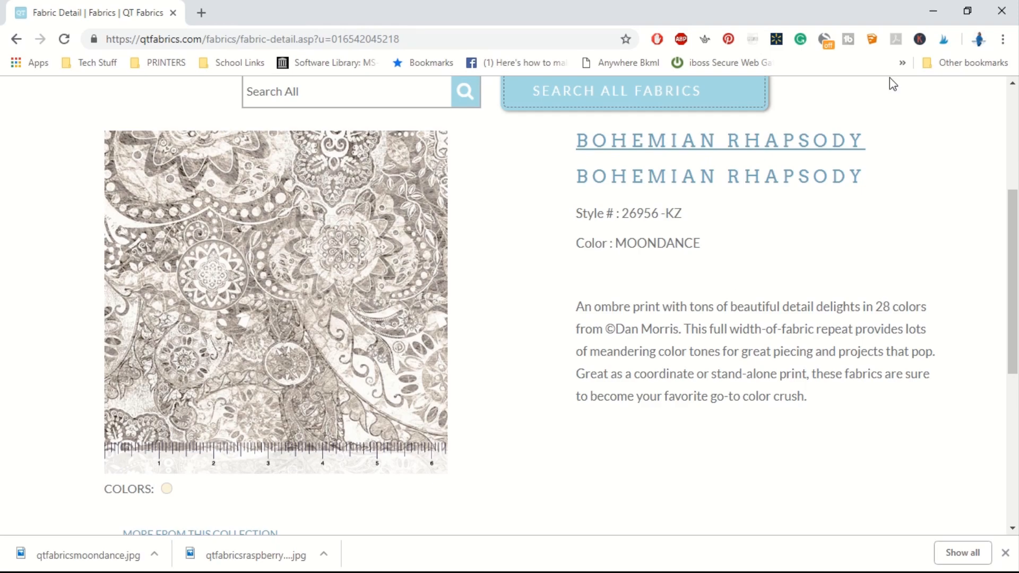
Step: Switch back to Quilt-Pro and close the Quilt-Pro Assistant help window
left_click(932, 9)
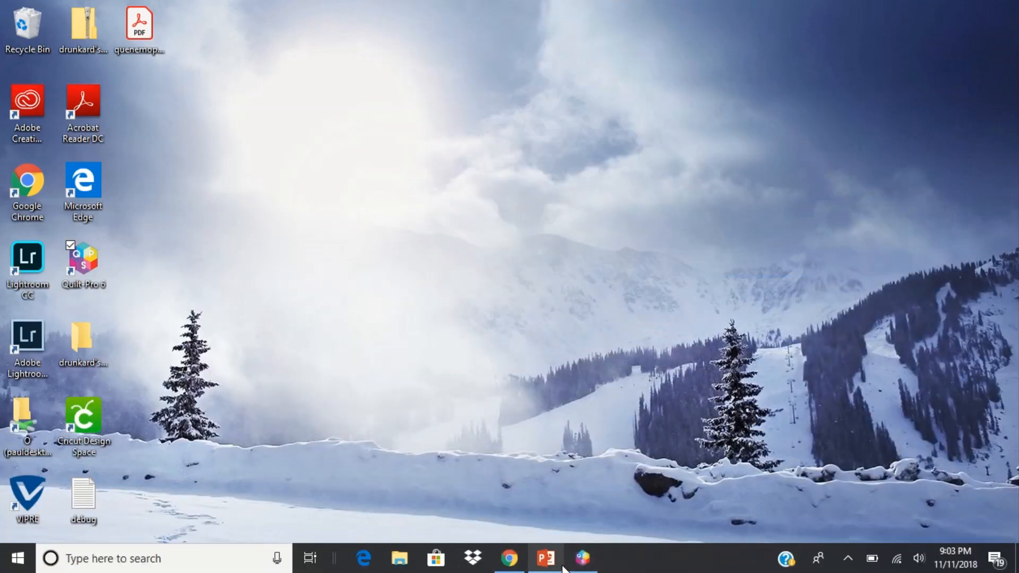
left_click(581, 557)
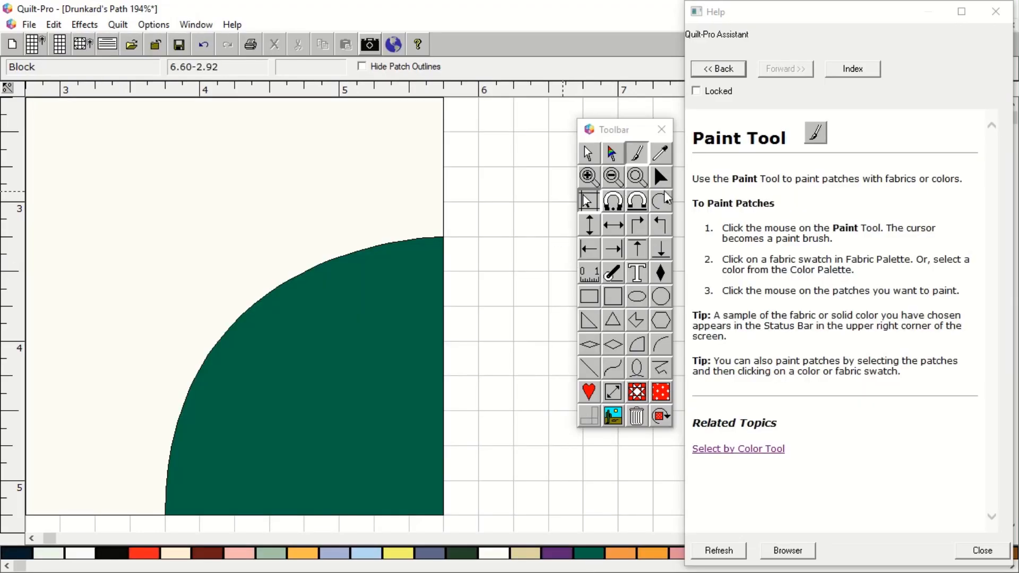
mouse_move(666, 393)
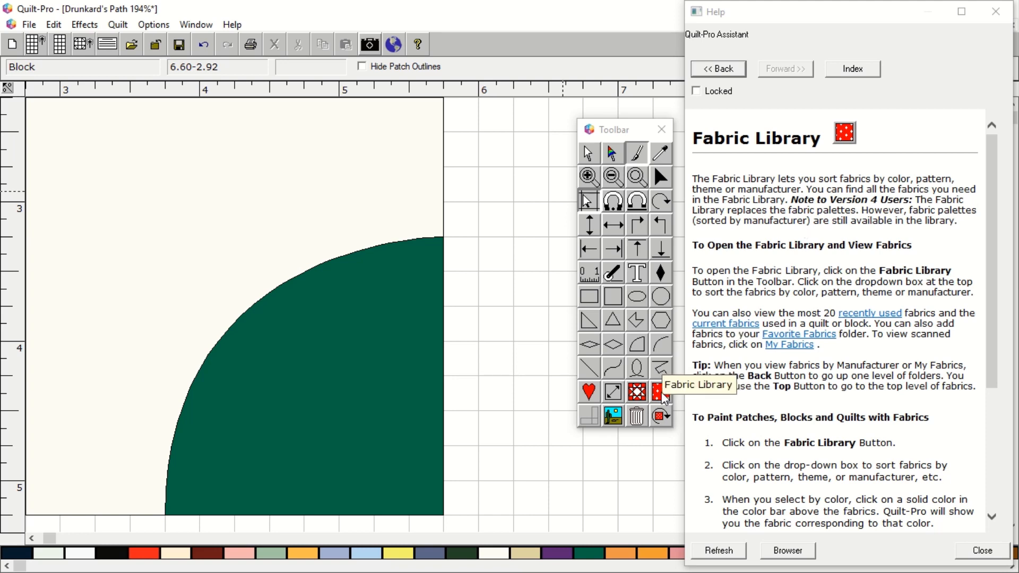
left_click(986, 552)
left_click(985, 552)
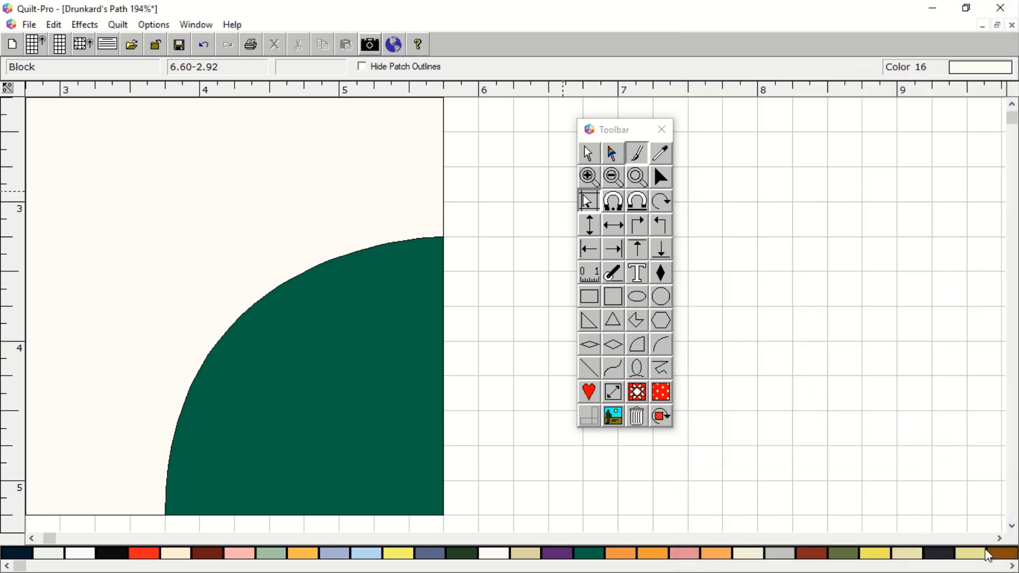
Step: Open the Fabric Library and browse the fabrics sorted by Color, Fabric Palettes and Manufacturer
left_click(664, 399)
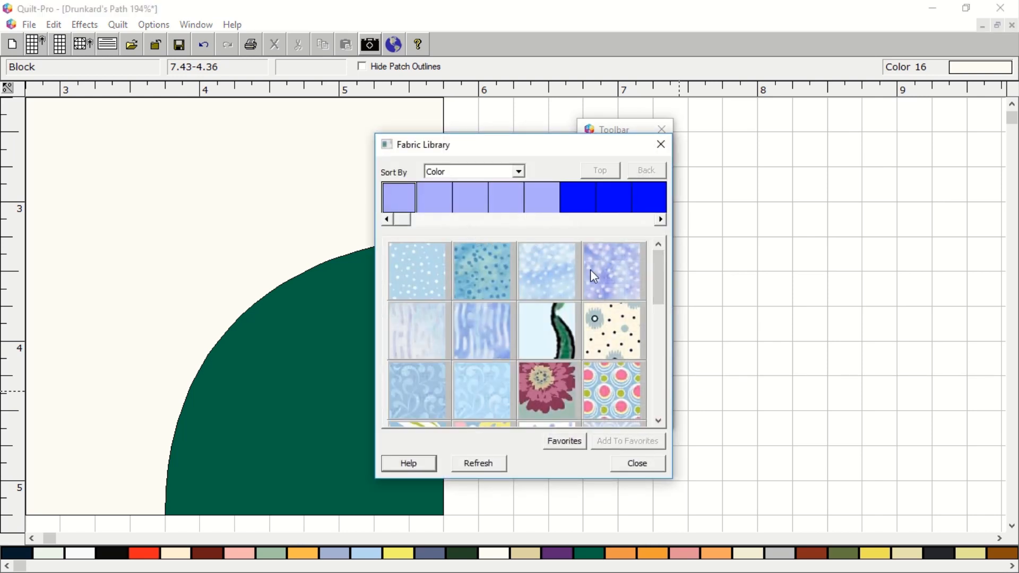
left_click_drag(402, 216, 532, 221)
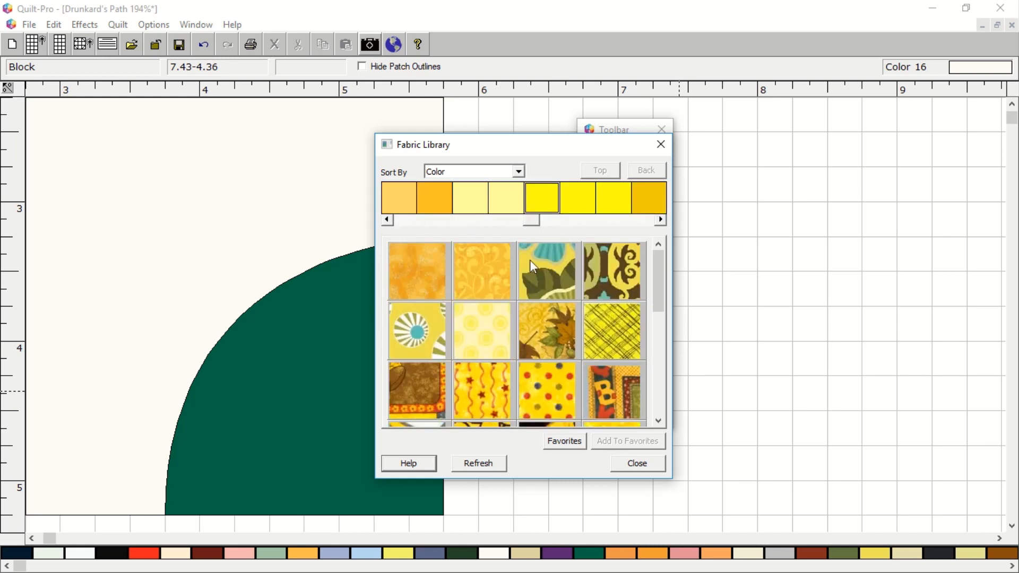
left_click(517, 171)
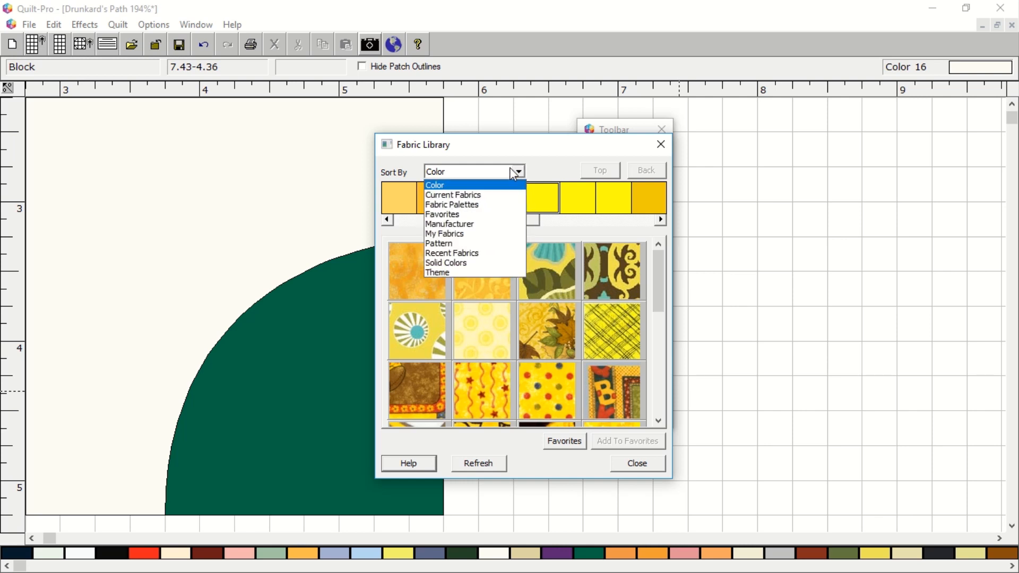
left_click(496, 211)
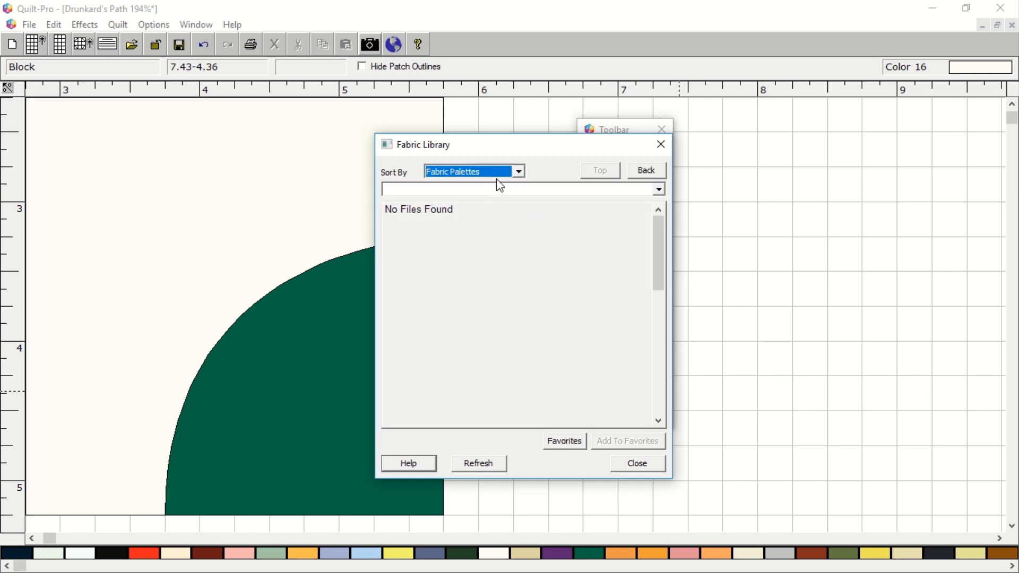
left_click(500, 178)
left_click(483, 225)
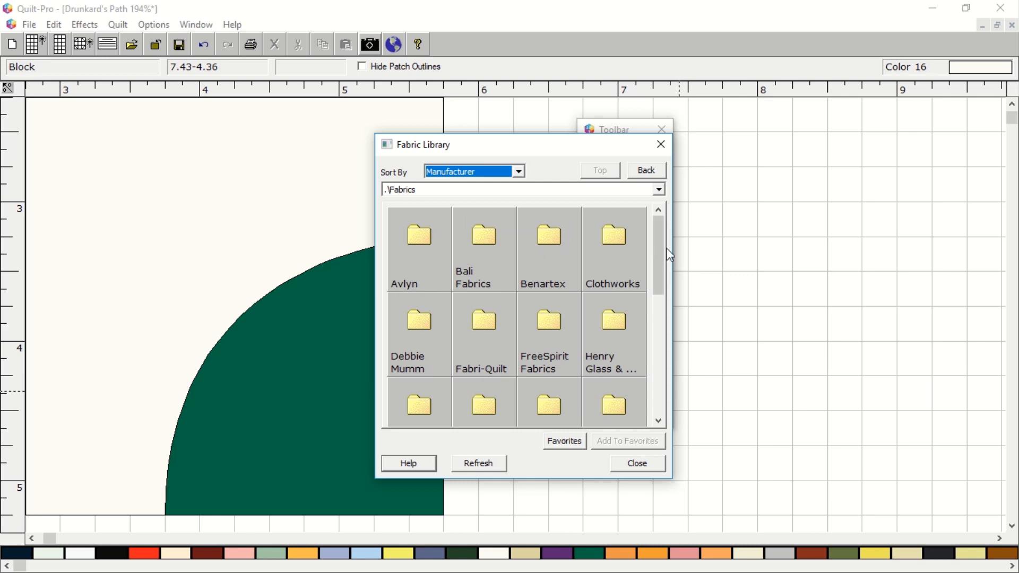
left_click_drag(655, 249, 657, 223)
Step: Pick the grey Moondance fabric from My Fabrics as the current fabric and close the Fabric Library
left_click(519, 171)
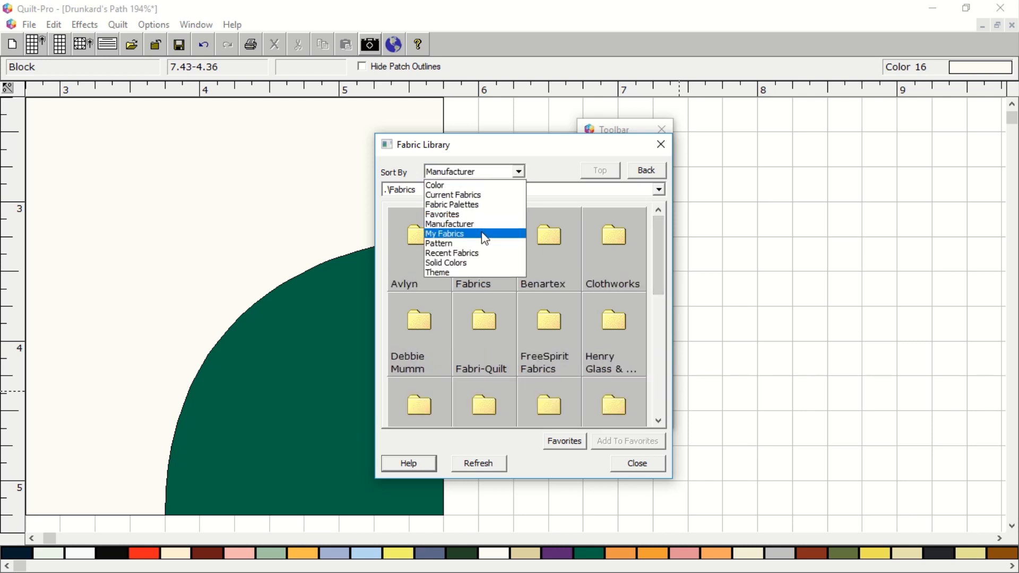
left_click(482, 234)
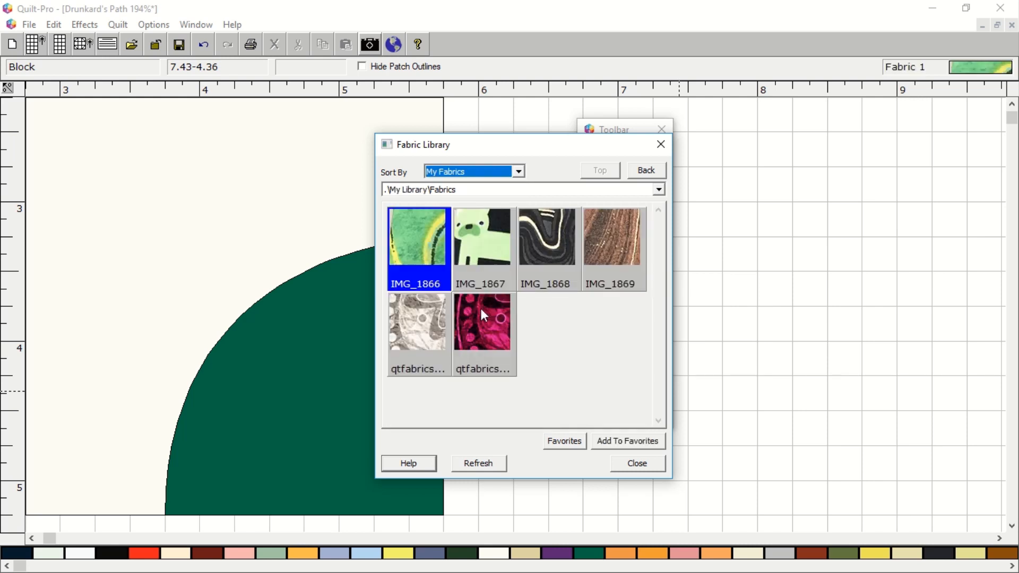
left_click(433, 314)
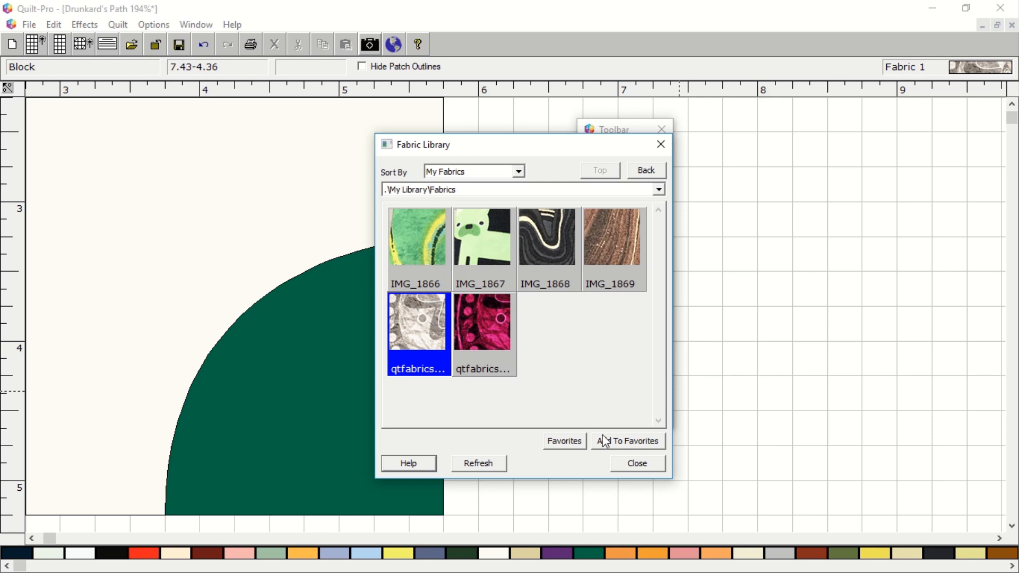
left_click(644, 465)
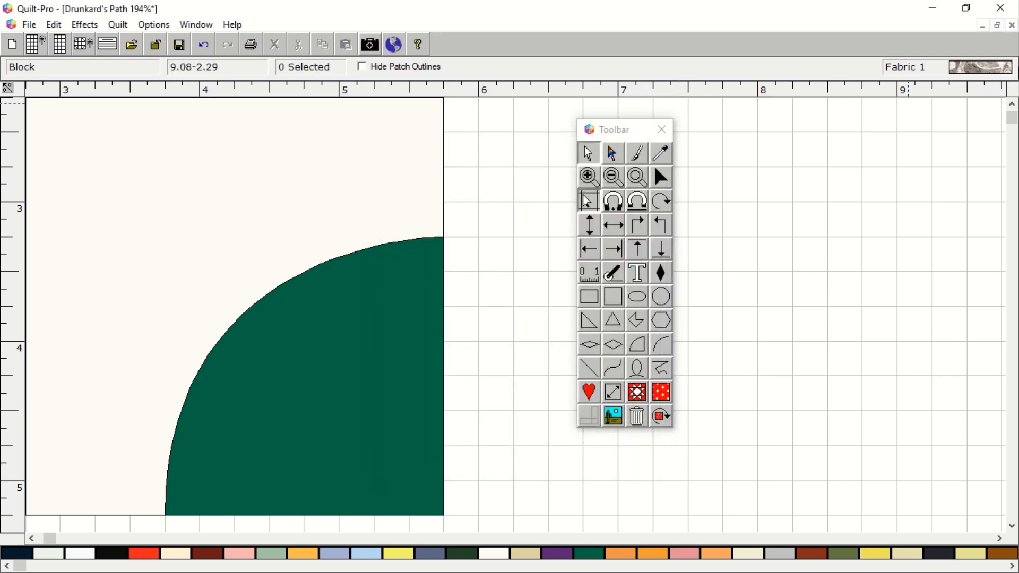
Step: Paint the block's background patch with the grey Moondance fabric and its quarter-circle patch with the Raspberry Beret fabric from My Fabrics
left_click(649, 154)
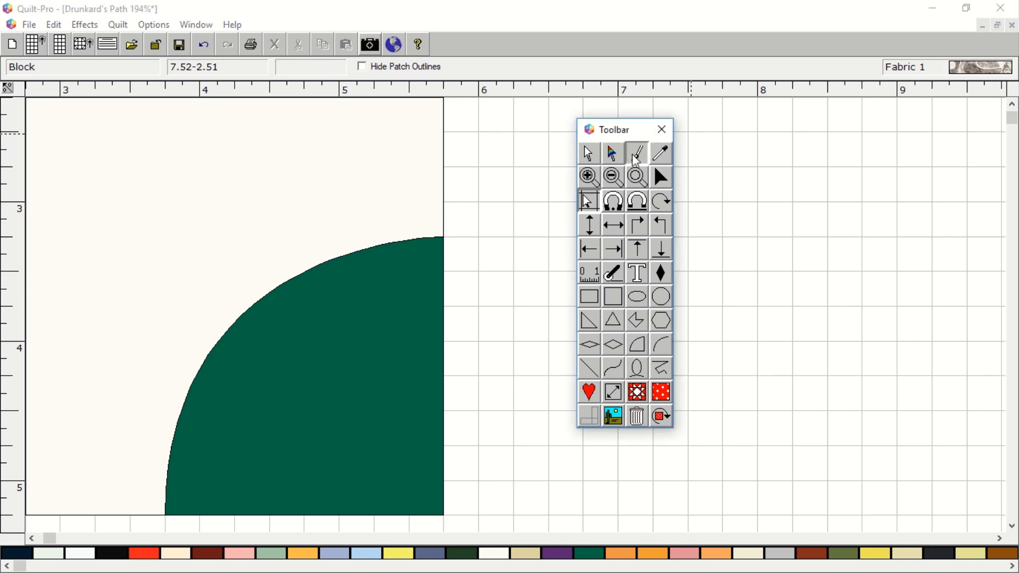
left_click(333, 200)
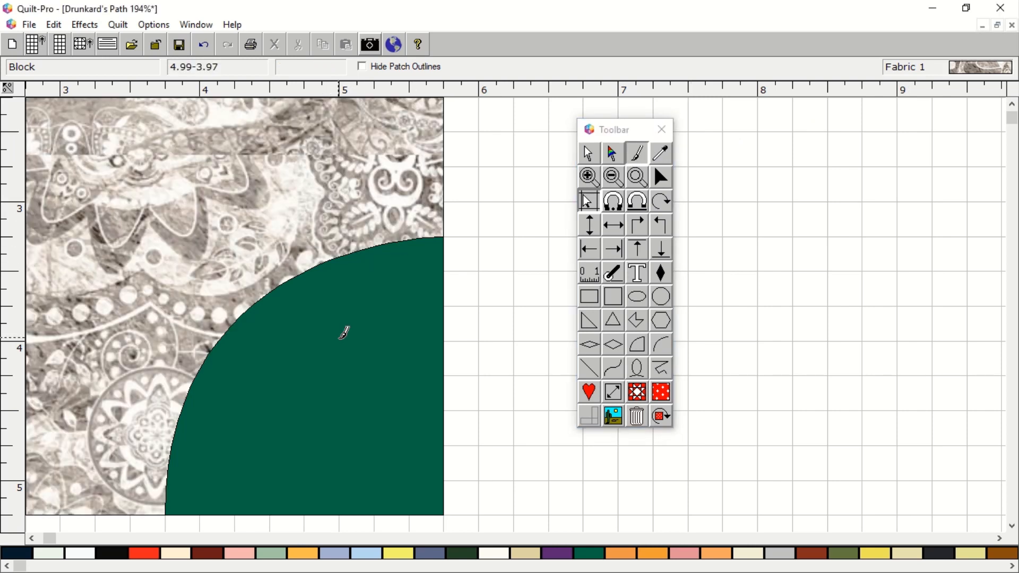
left_click(663, 394)
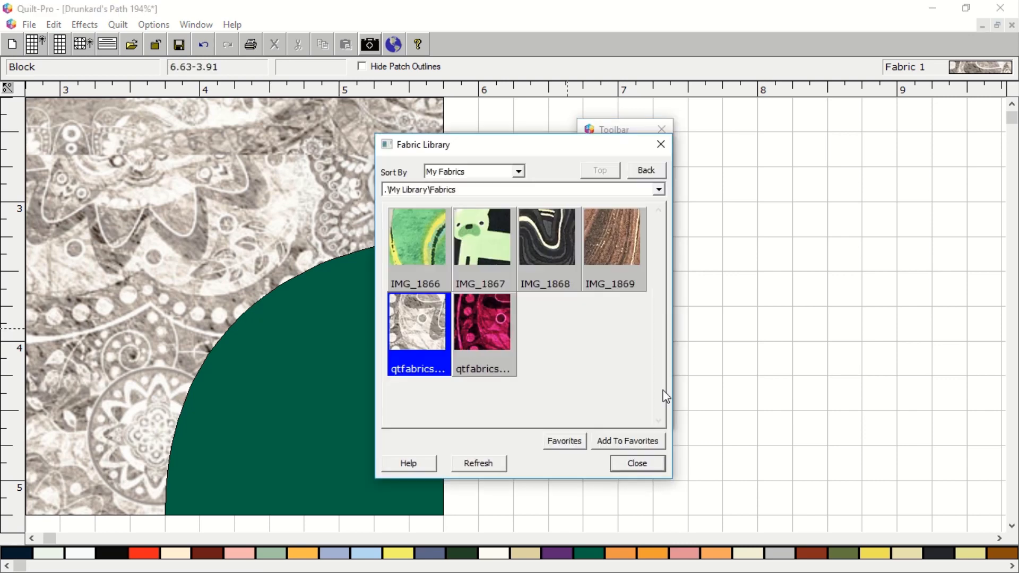
left_click(489, 316)
left_click(636, 463)
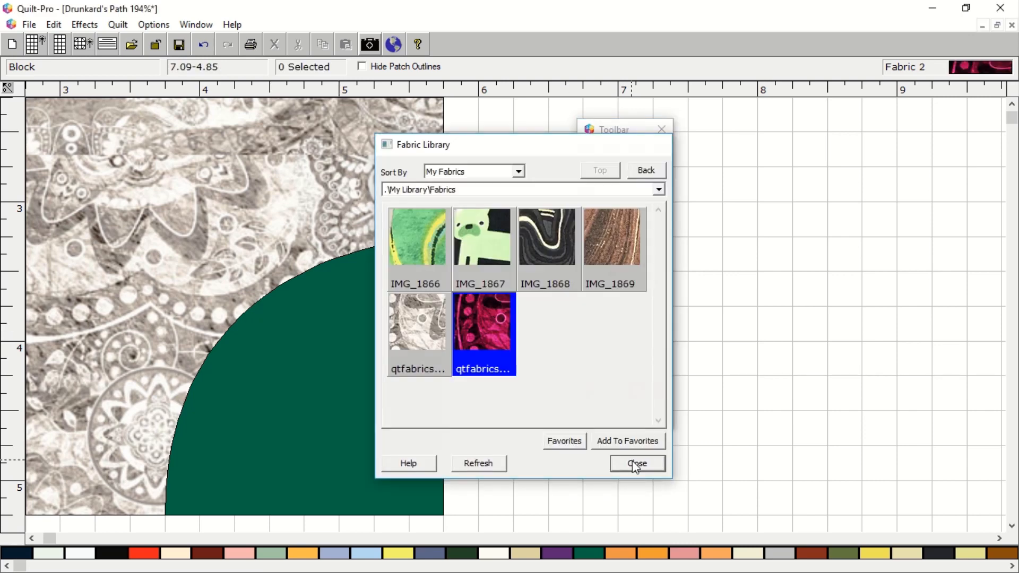
left_click(637, 153)
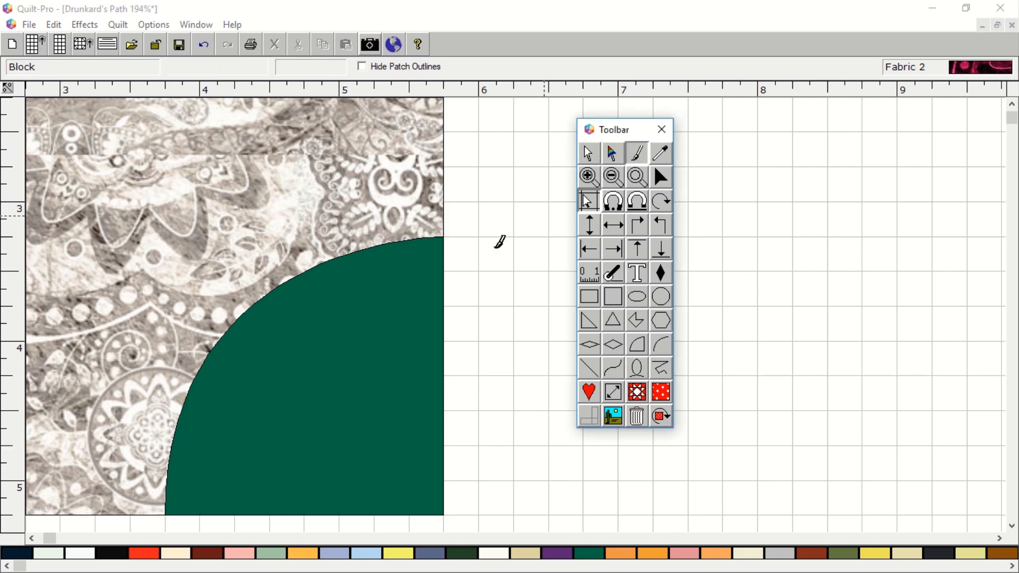
left_click(404, 287)
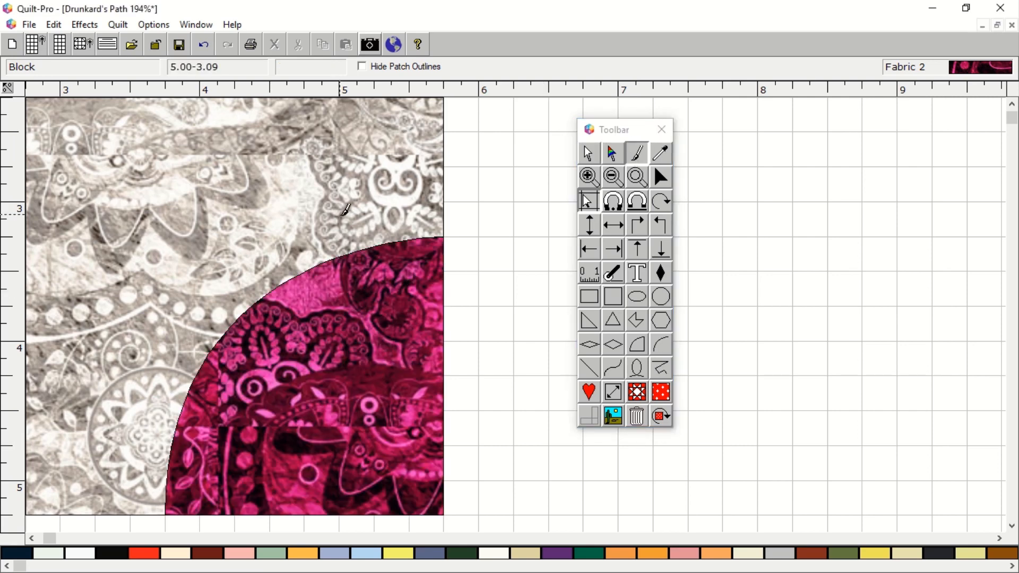
Step: Swap the fabrics so the background patch uses Raspberry Beret and the quarter circle uses grey Moondance
left_click(344, 211)
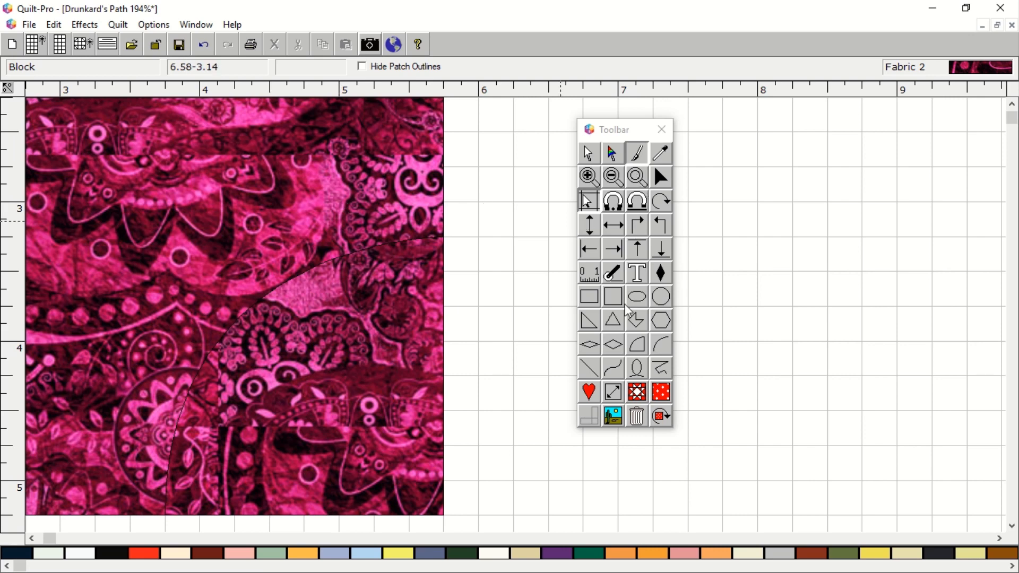
left_click(657, 399)
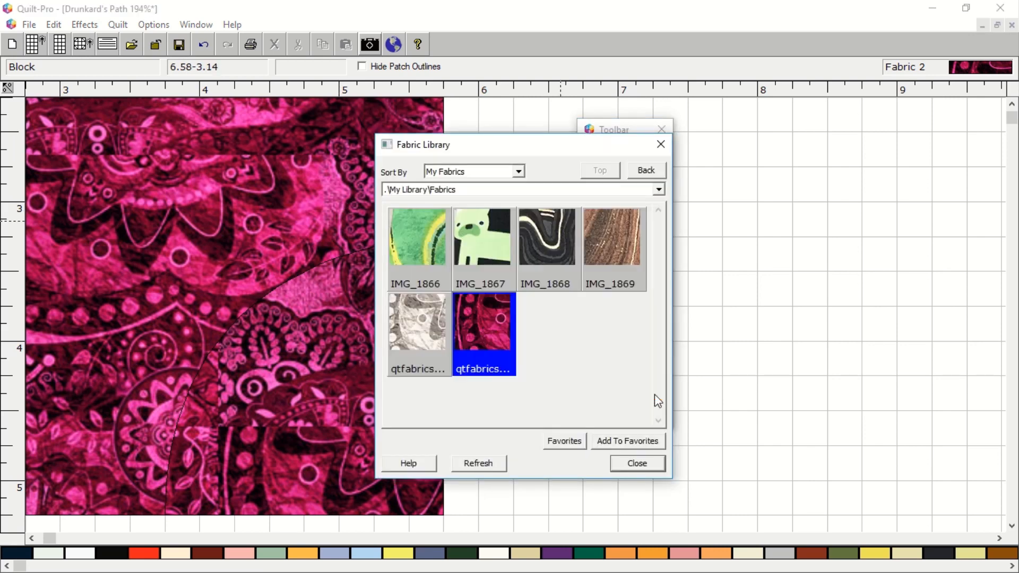
left_click(410, 347)
left_click(636, 463)
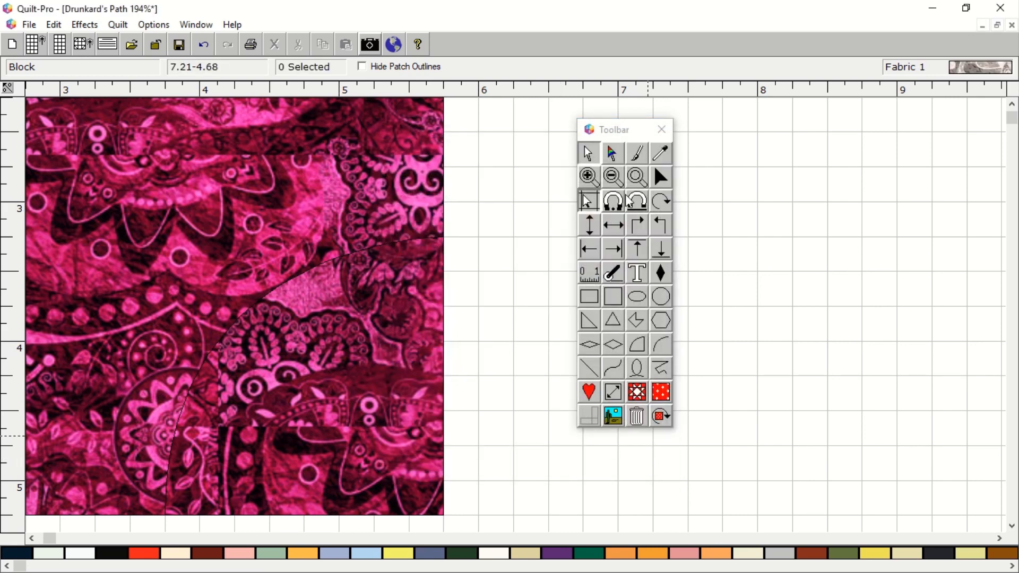
left_click(374, 329)
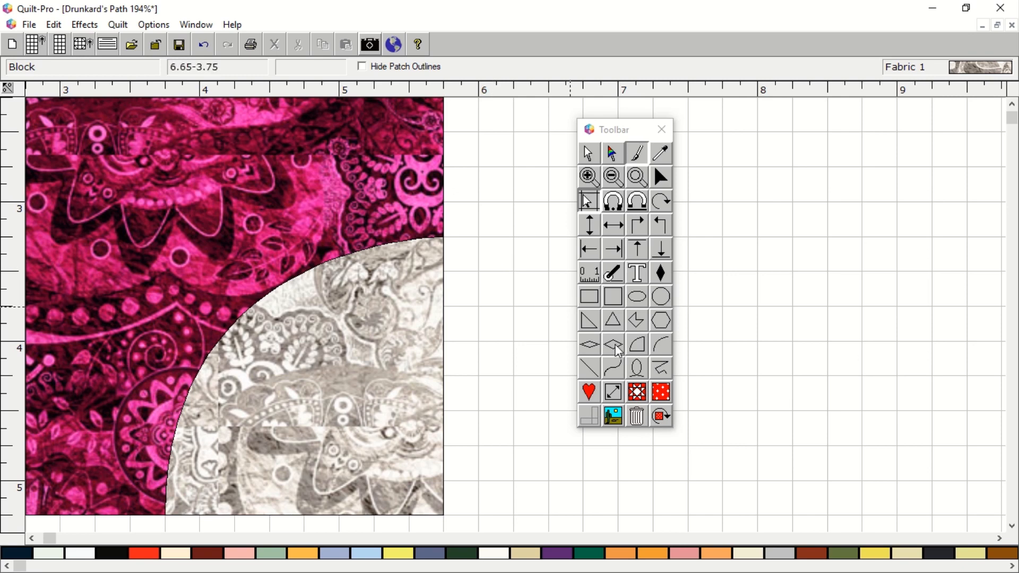
Step: Repaint the background patch around the quarter circle with the grey Moondance fabric
left_click(660, 396)
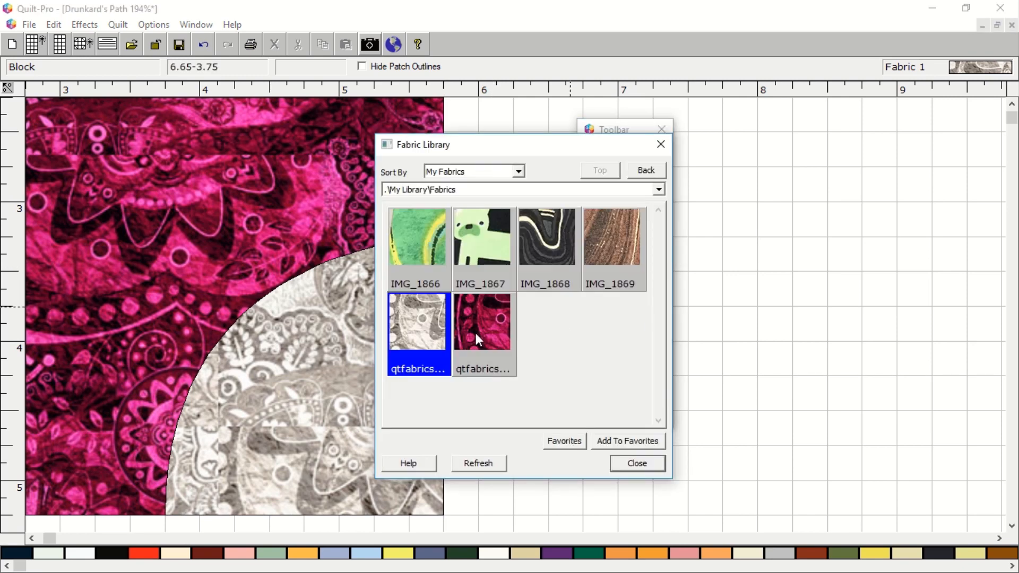
left_click(632, 463)
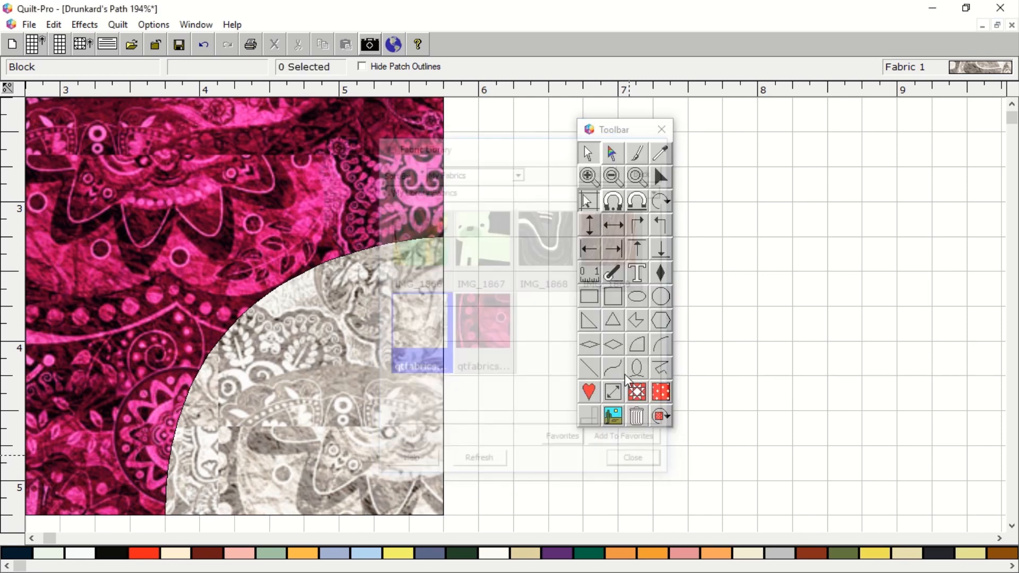
left_click(636, 158)
left_click(273, 148)
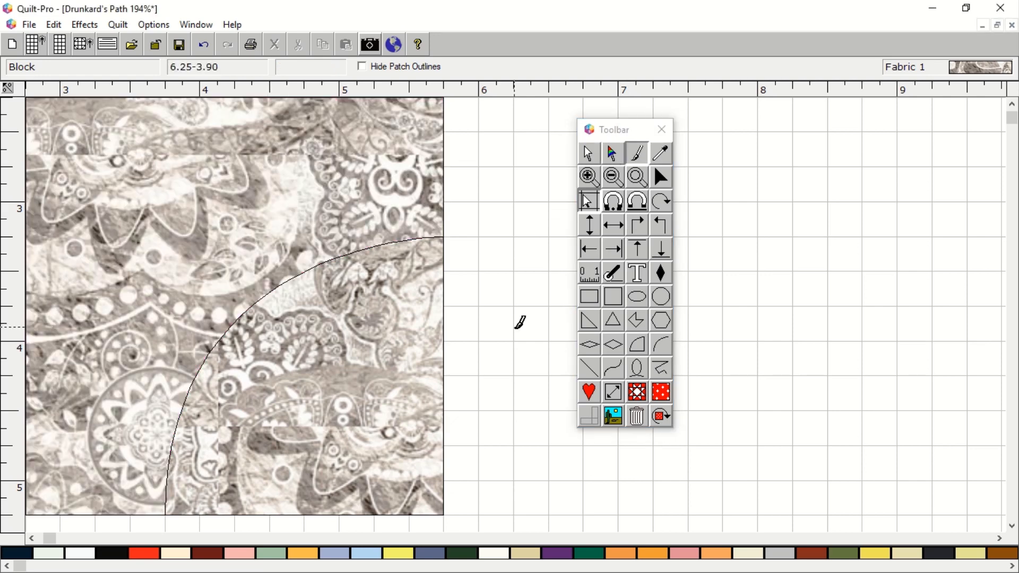
Step: Pick the Raspberry Beret fabric from the Fabric Library and repaint the quarter-circle patch with it
left_click(658, 398)
left_click(470, 317)
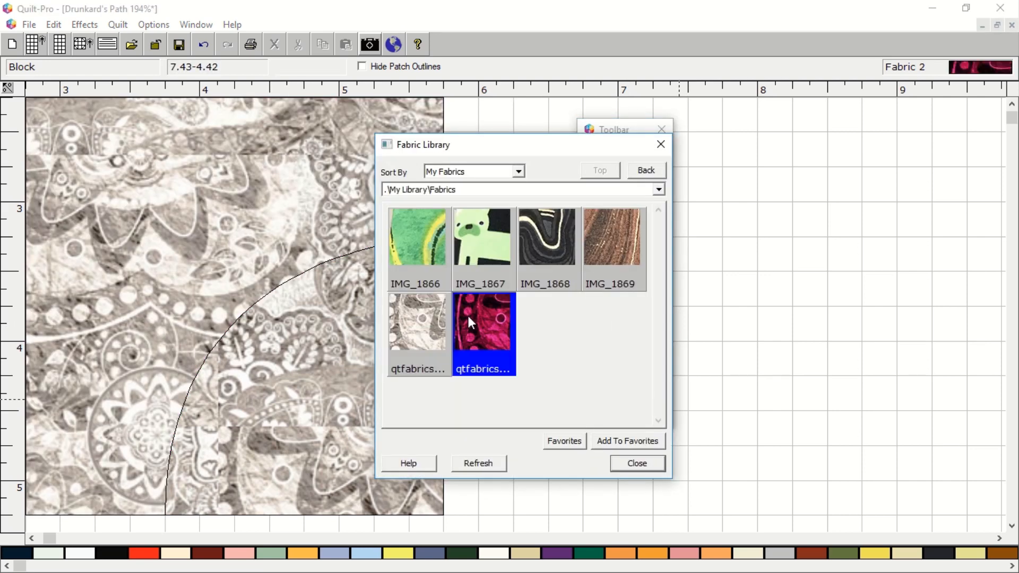
left_click(632, 464)
left_click(637, 153)
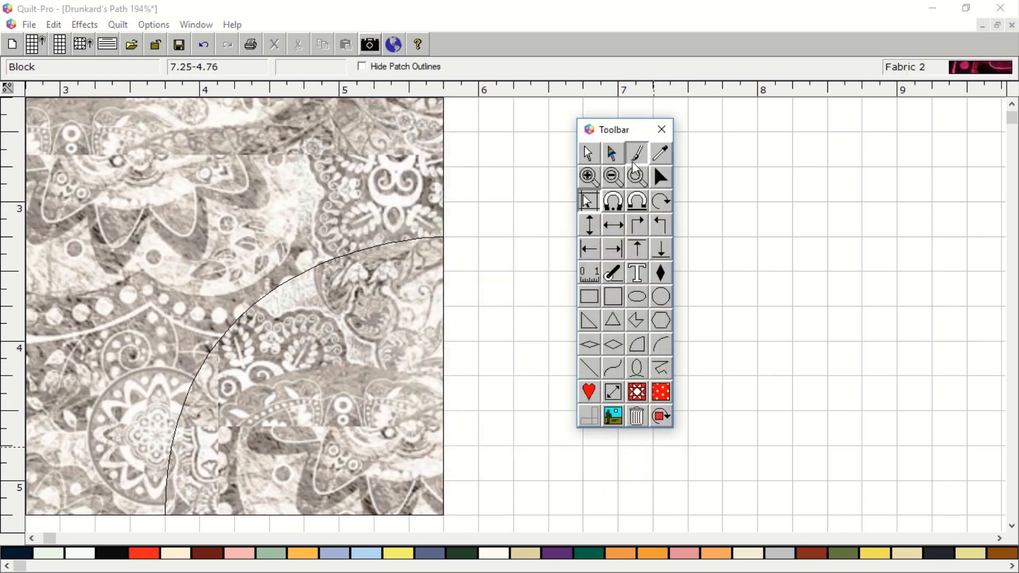
left_click(360, 385)
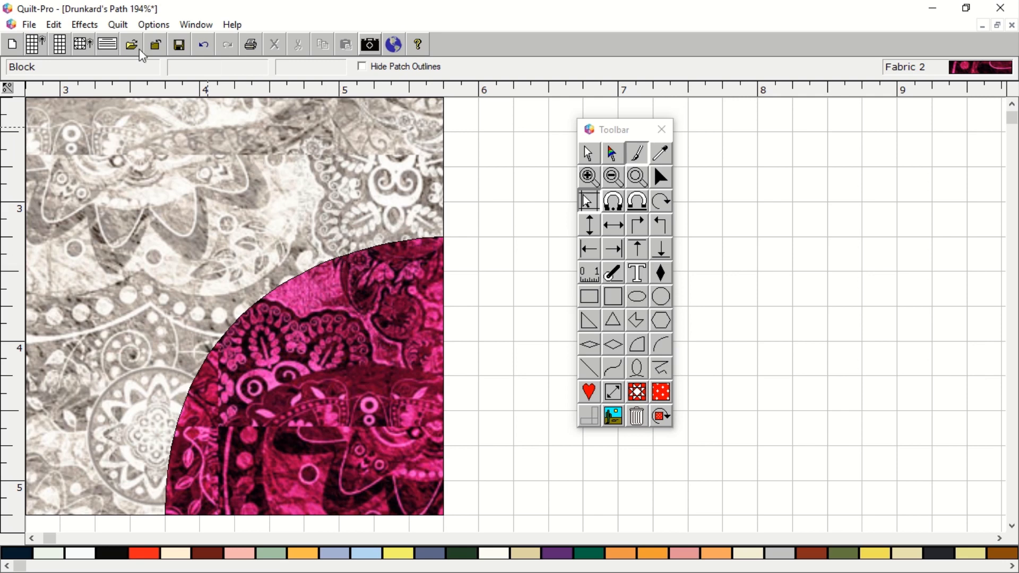
Step: Calculate the yardage with a 1/8 Yard Fudge Factor, check the results per fabric and close the Print Center
left_click(119, 25)
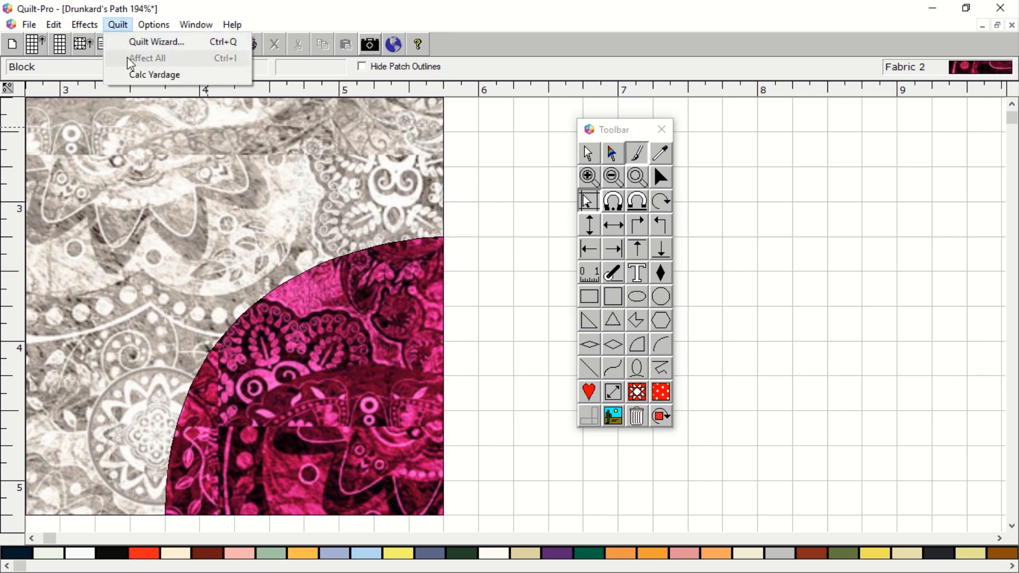
left_click(132, 75)
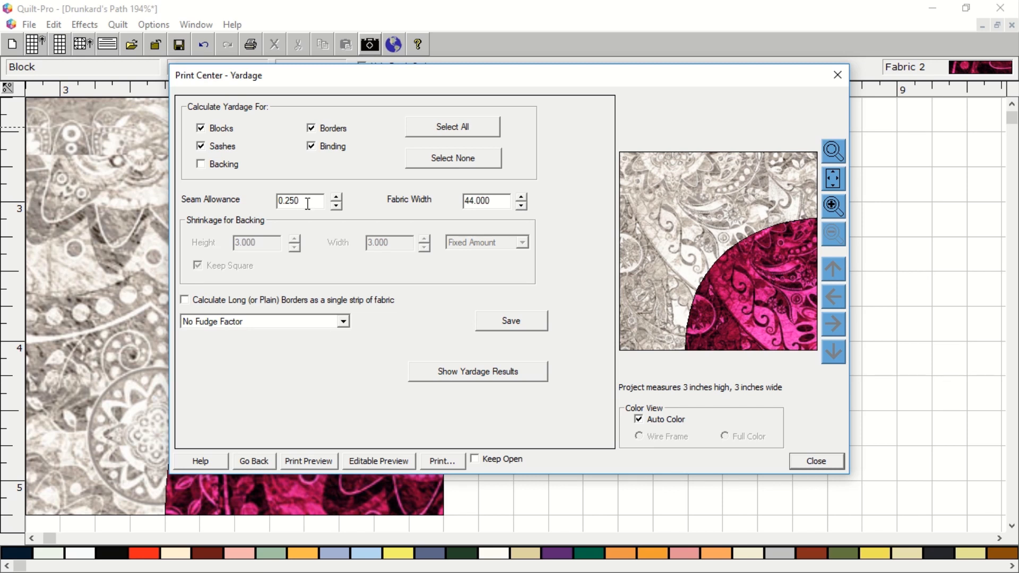
left_click(284, 321)
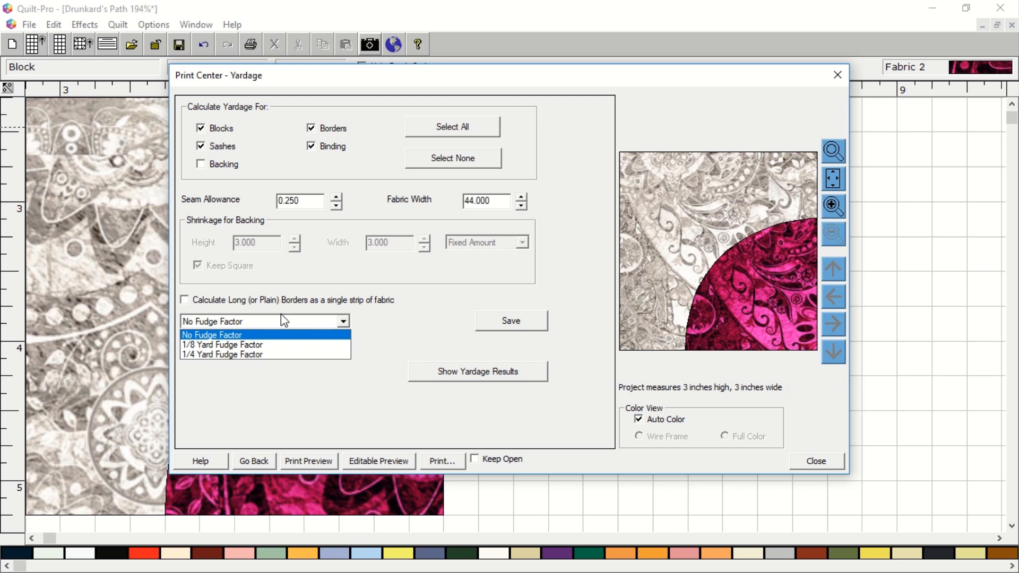
left_click(278, 348)
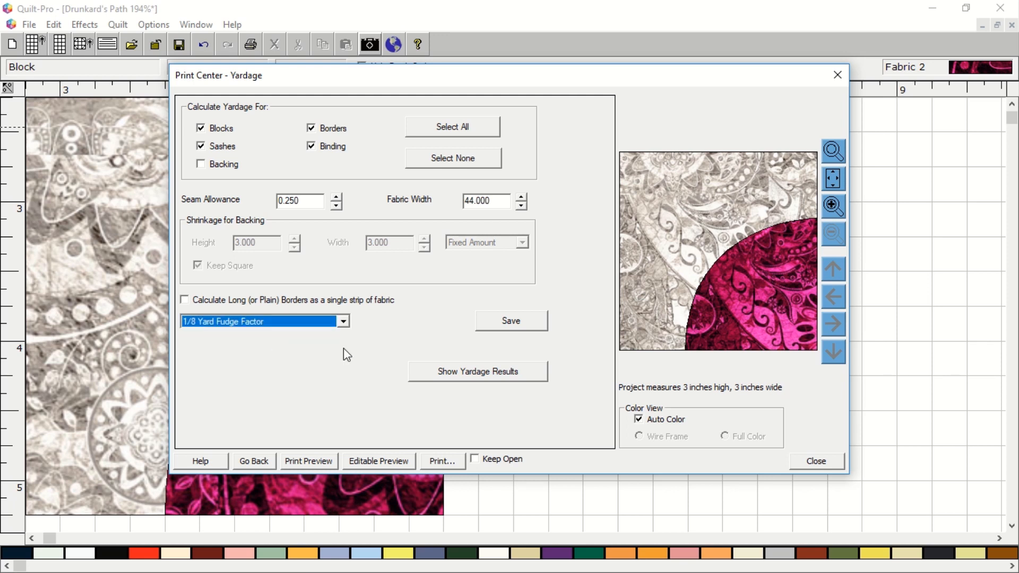
left_click(450, 374)
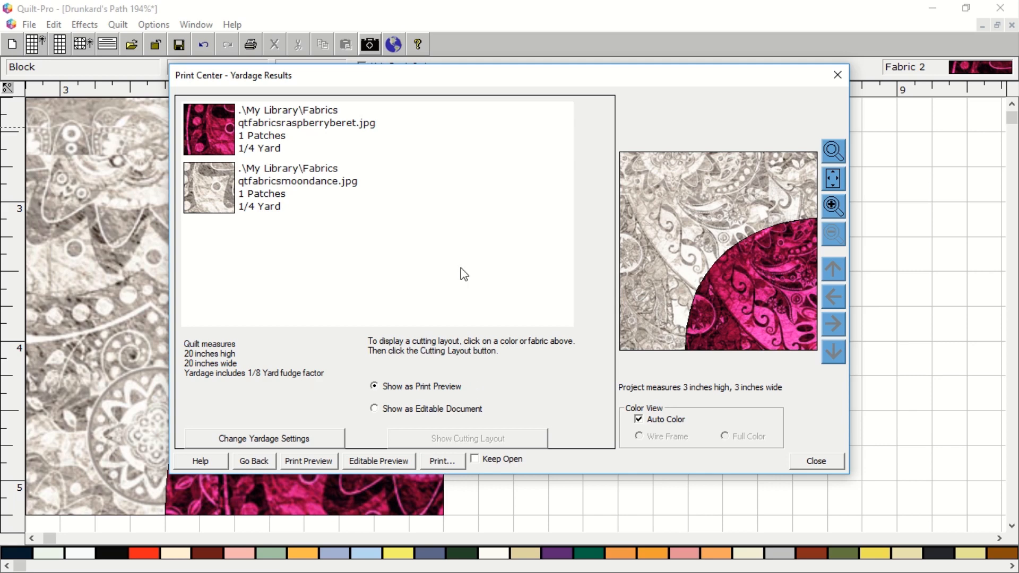
left_click(810, 461)
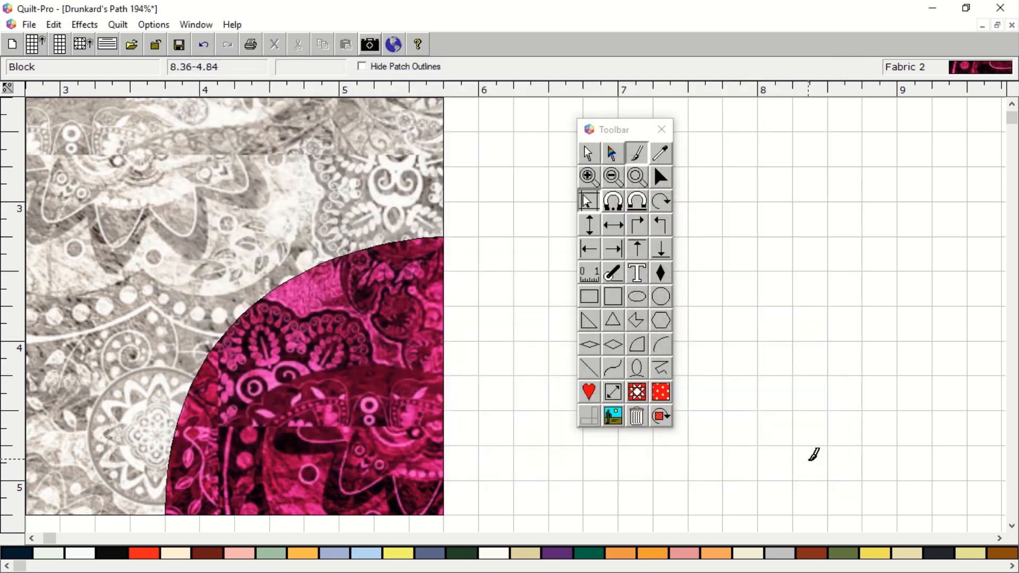
Step: Start the Quilt Wizard with its straight block layout and set the block size to 6.00 wide by 6.00 high
left_click(119, 25)
left_click(133, 47)
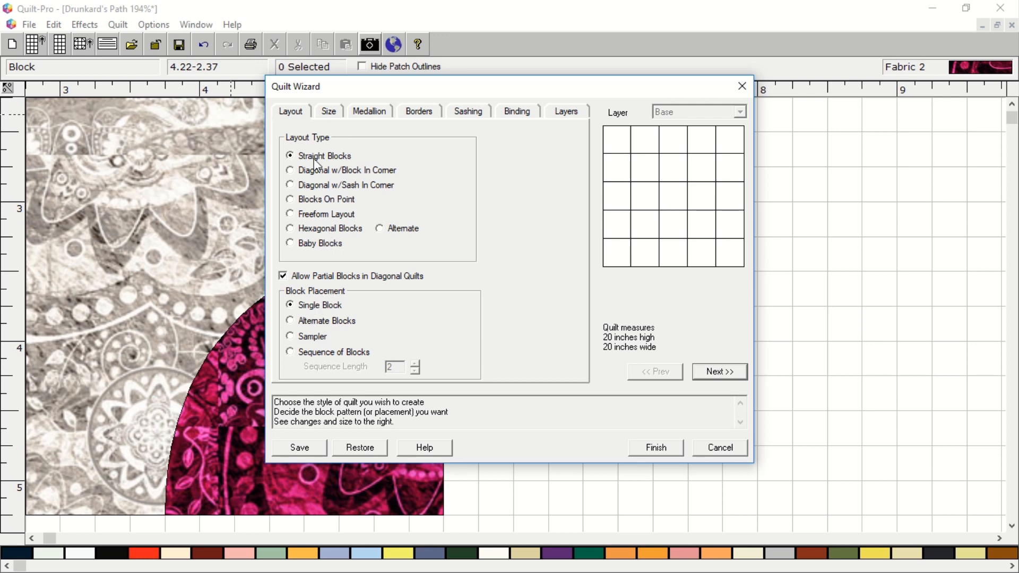
left_click(322, 113)
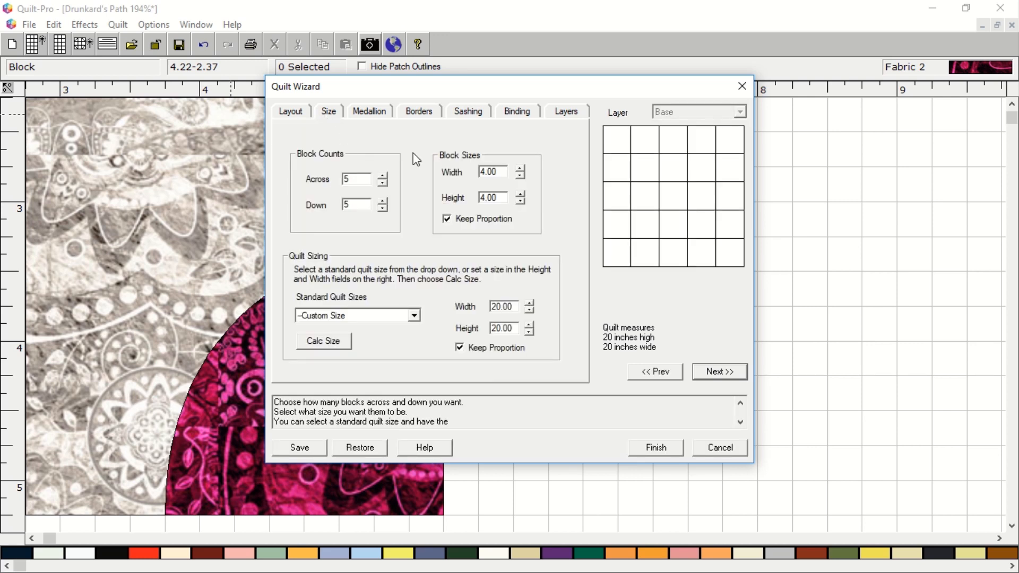
left_click(521, 169)
left_click(521, 169)
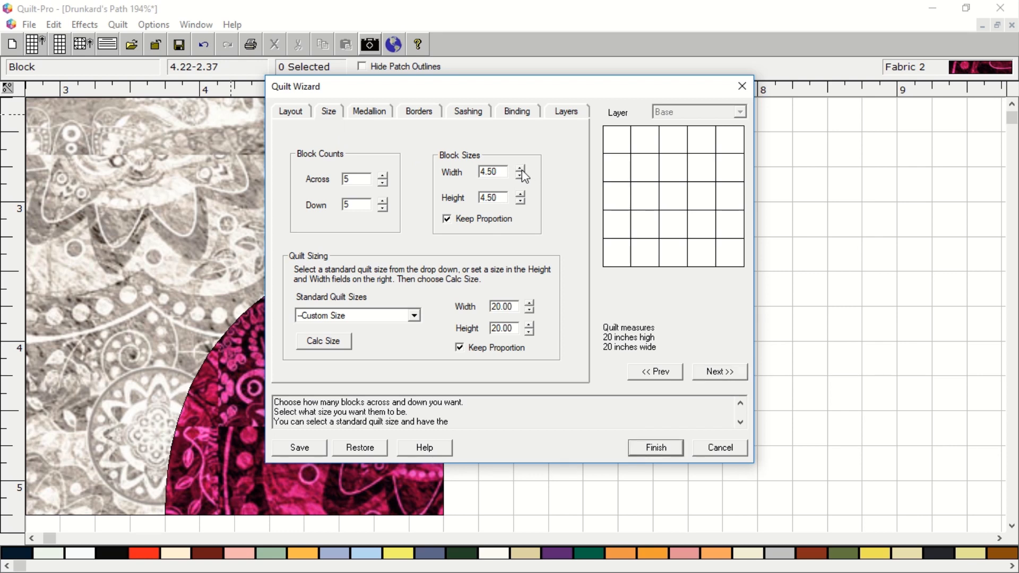
left_click(521, 169)
left_click(521, 169)
left_click(520, 168)
left_click(520, 169)
left_click(520, 169)
left_click(520, 169)
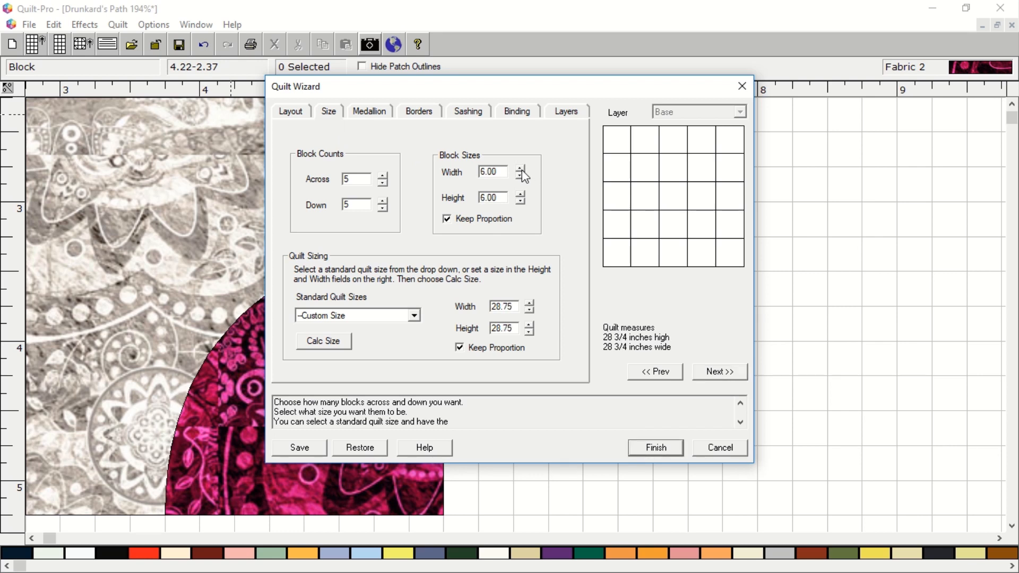
Step: Set the quilt's block counts to 7 across and 9 down
left_click(382, 177)
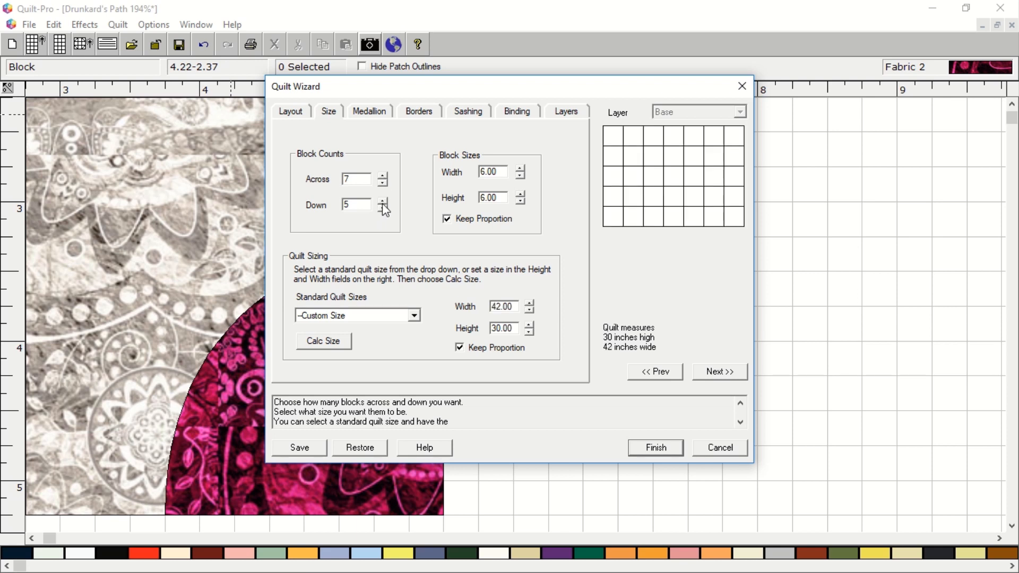
left_click(382, 202)
left_click(382, 202)
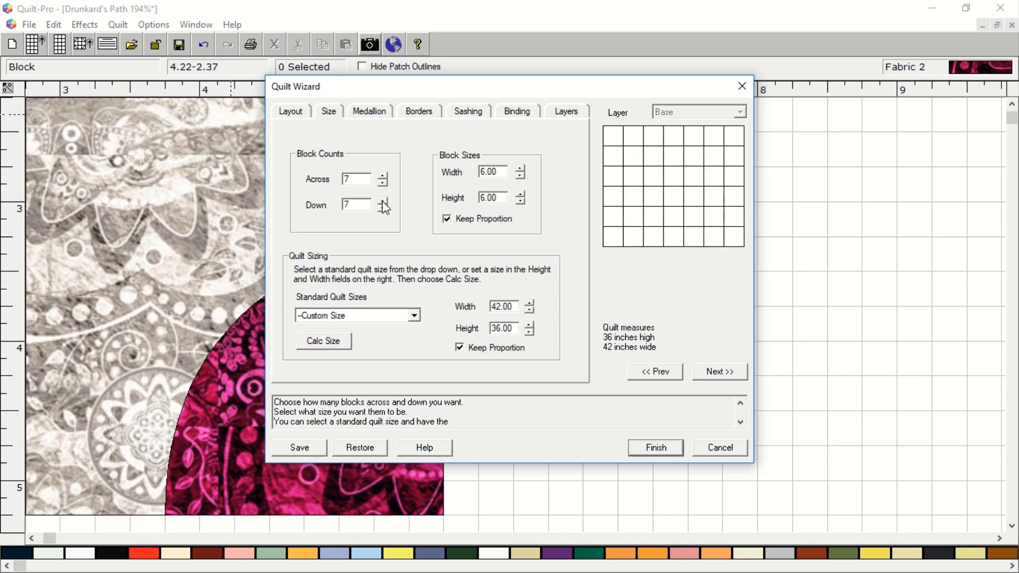
left_click(382, 202)
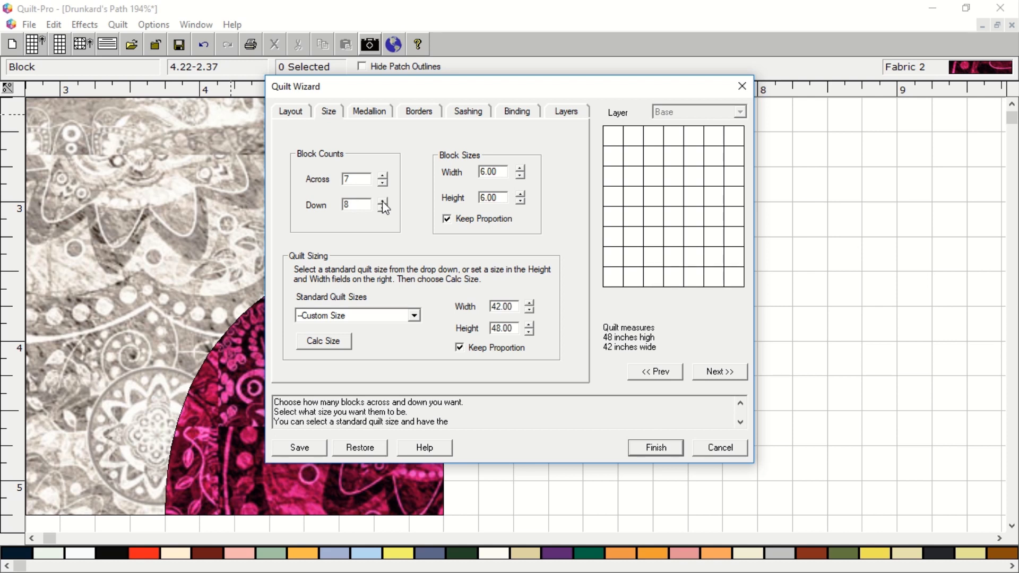
left_click(383, 202)
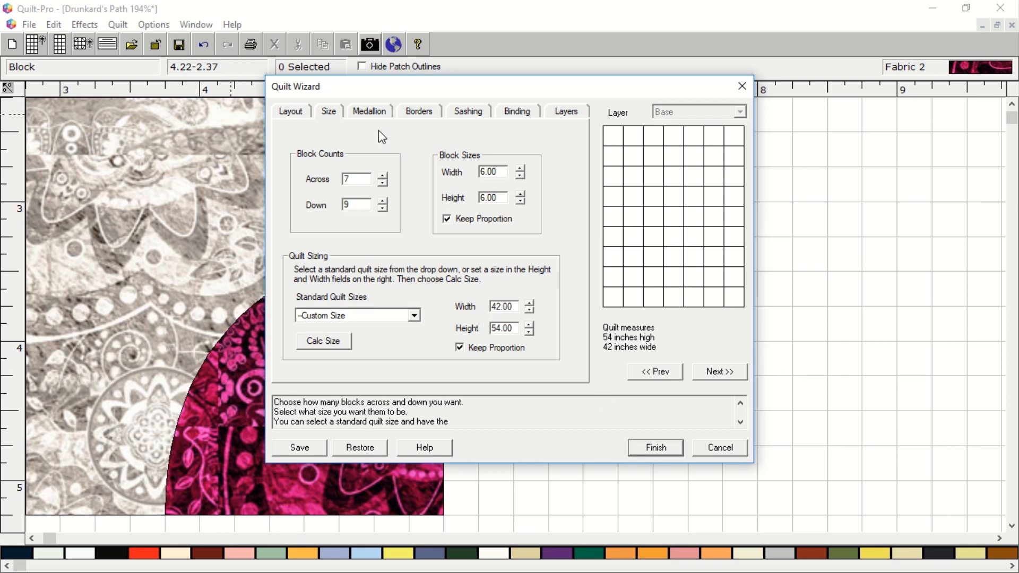
Step: Review the medallion, border, sashing and binding settings and finish the wizard to generate the quilt
left_click(374, 113)
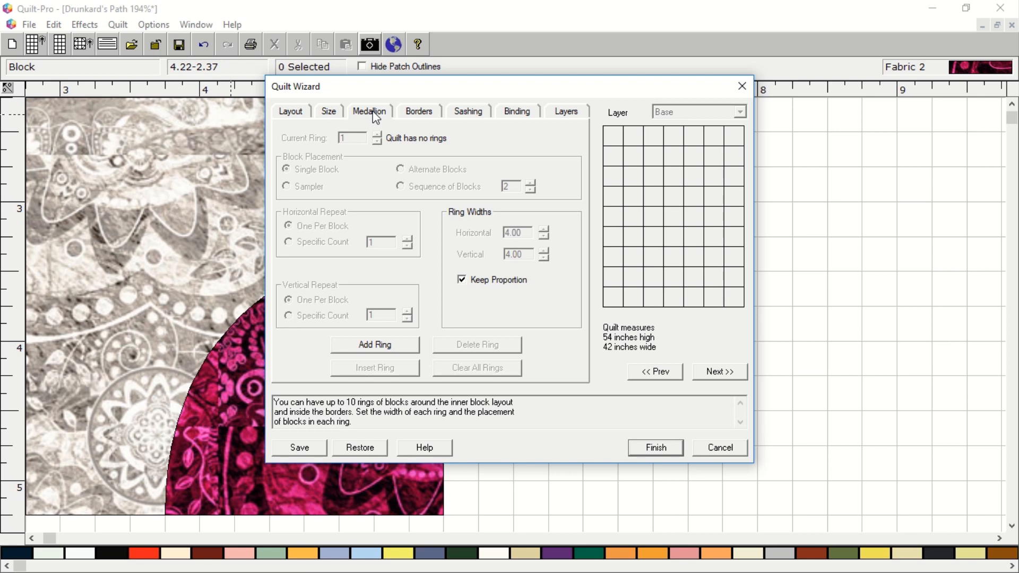
left_click(427, 113)
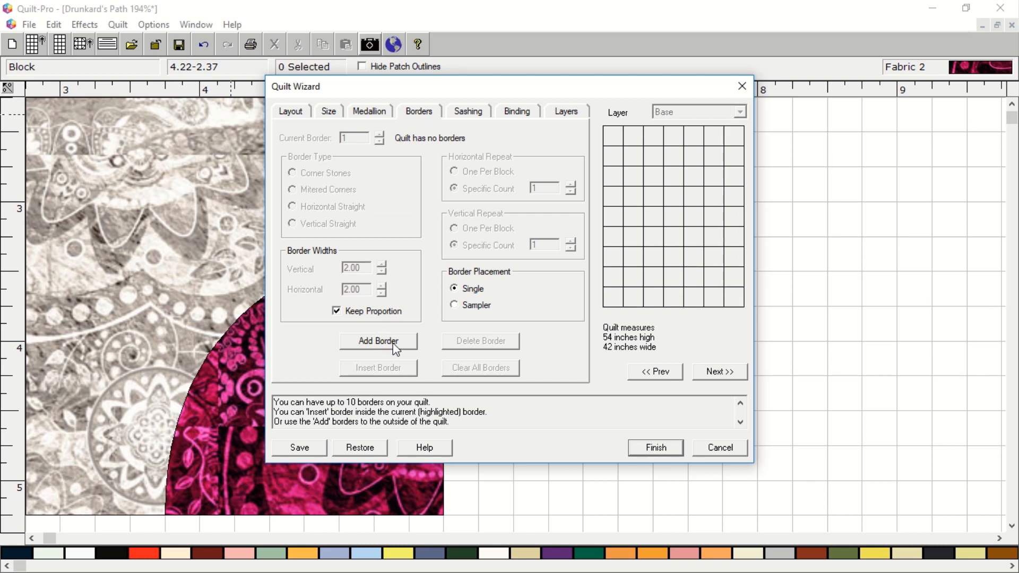
left_click(463, 115)
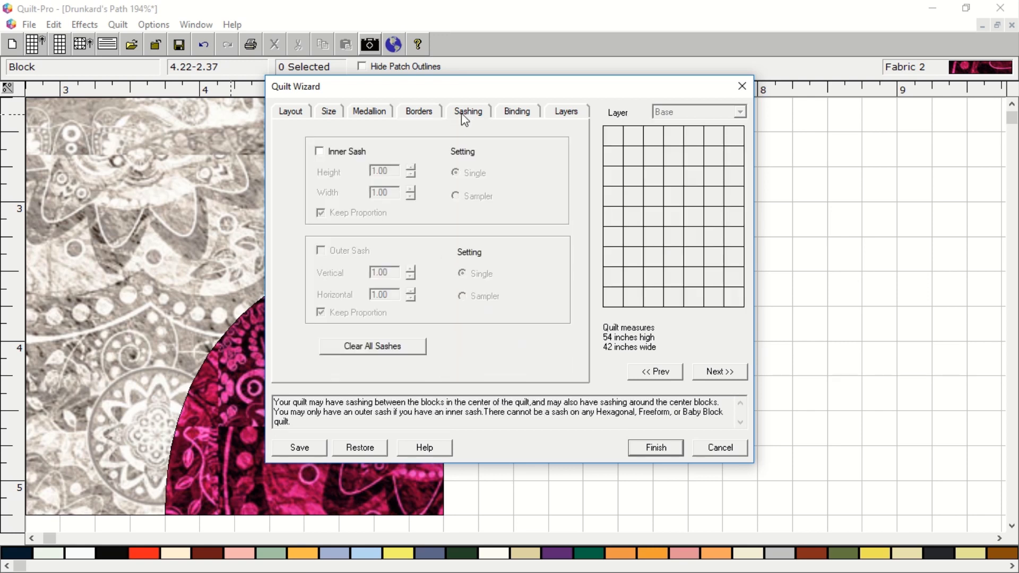
left_click(517, 114)
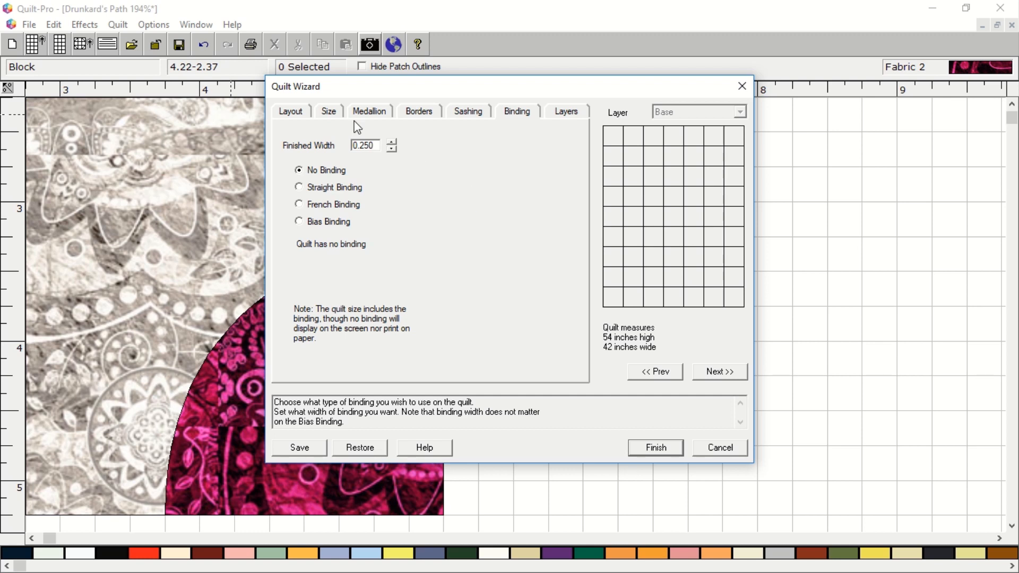
left_click(657, 448)
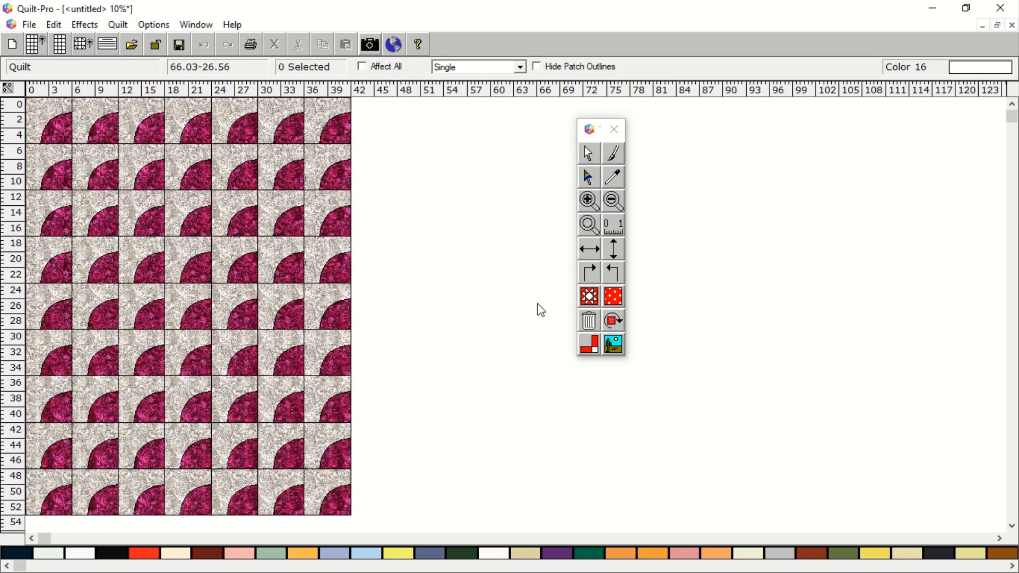
Step: Try rotating the second block of the quilt's first row right, and flip it horizontally
left_click(82, 123)
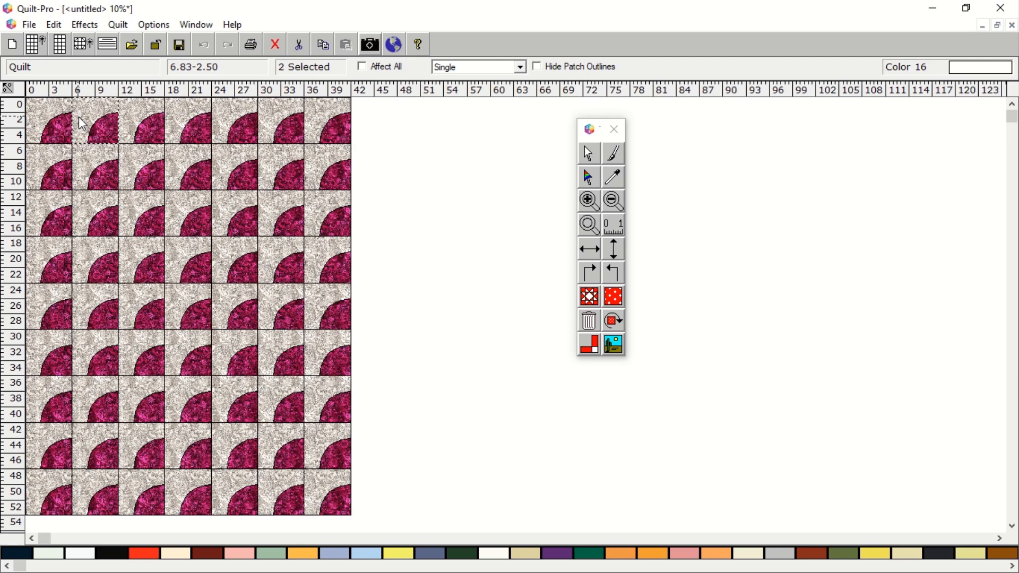
right_click(81, 121)
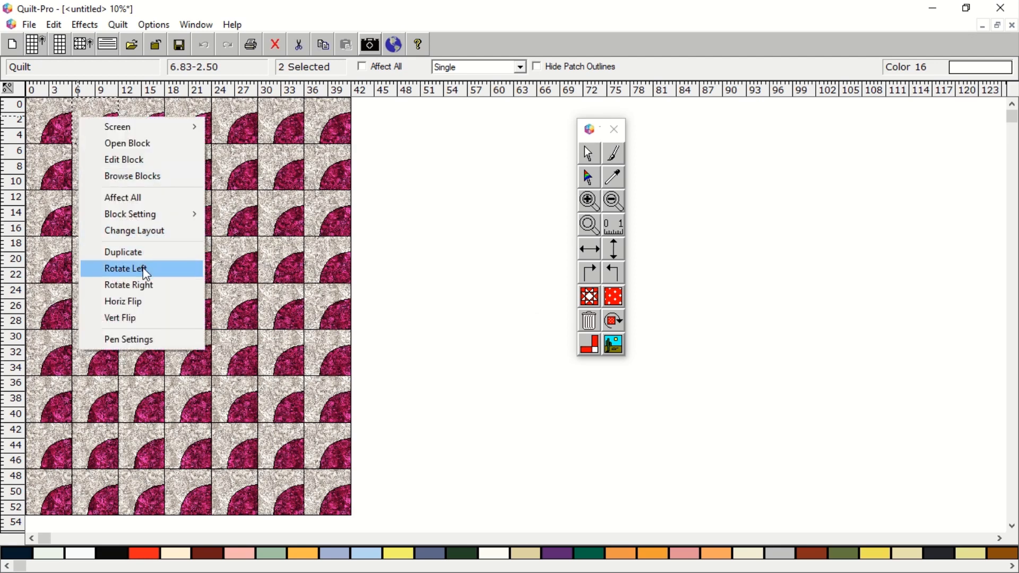
left_click(147, 287)
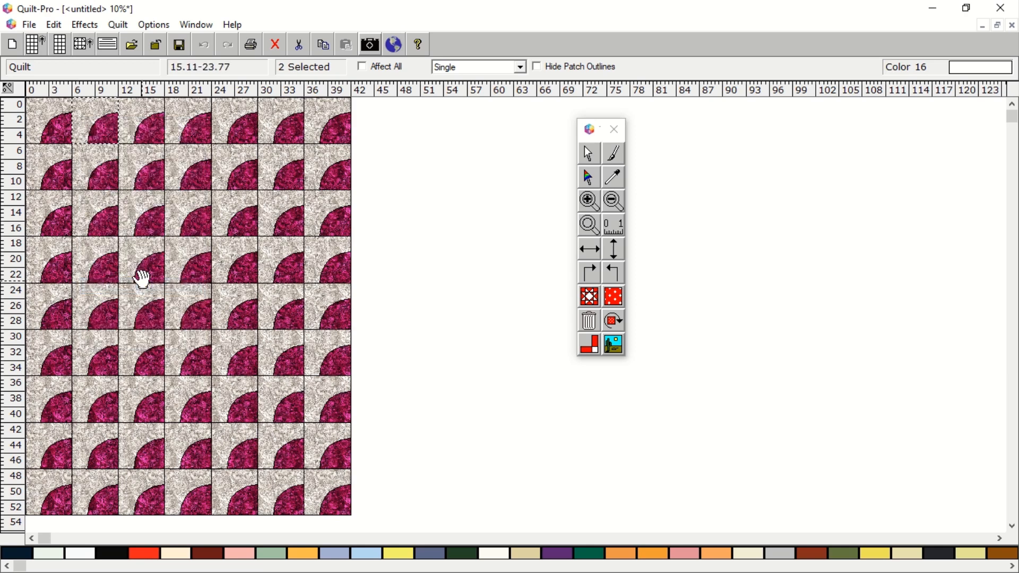
right_click(94, 127)
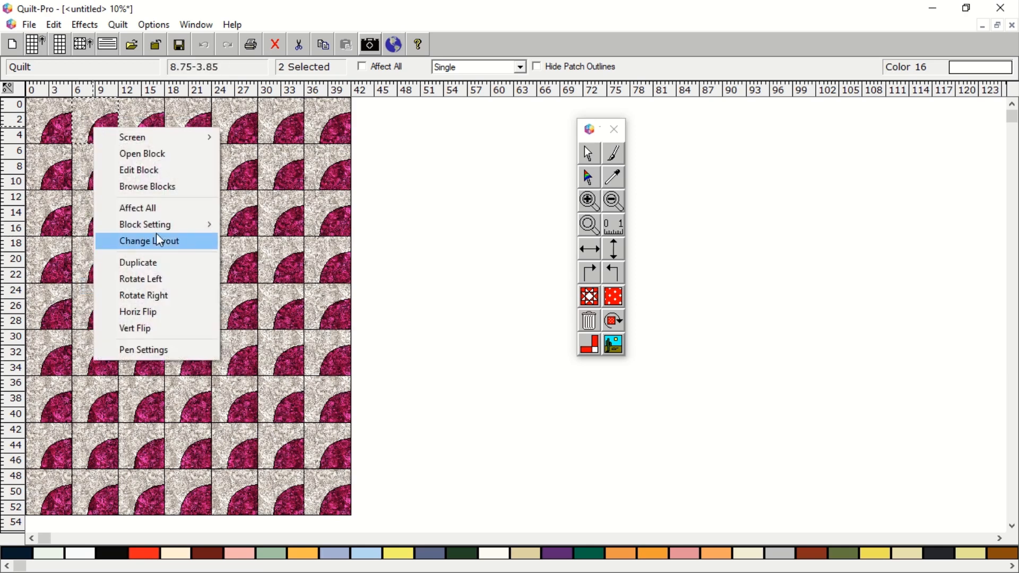
left_click(145, 312)
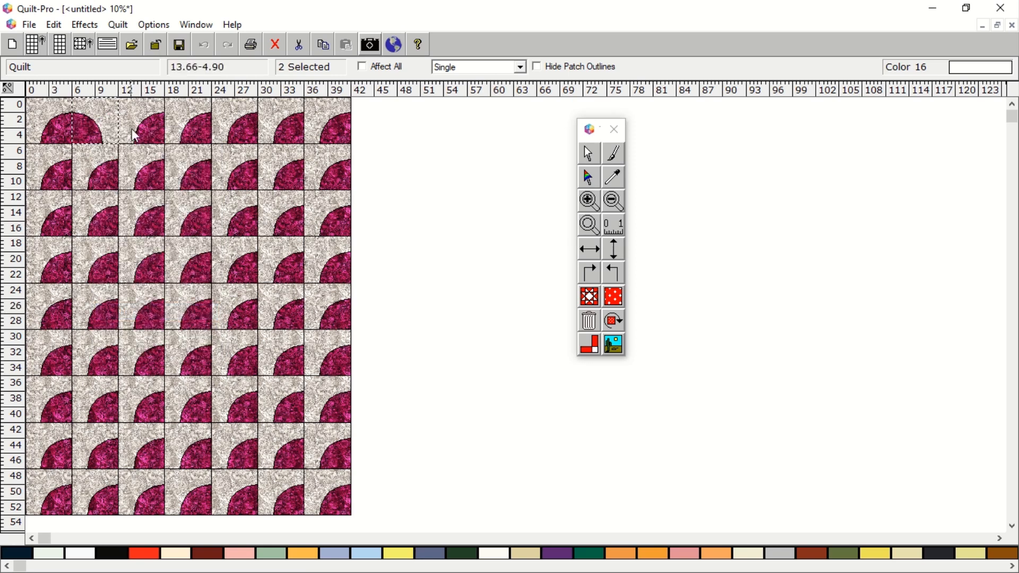
Step: Flip the fourth block of the quilt's first row horizontally
left_click(186, 135)
right_click(184, 130)
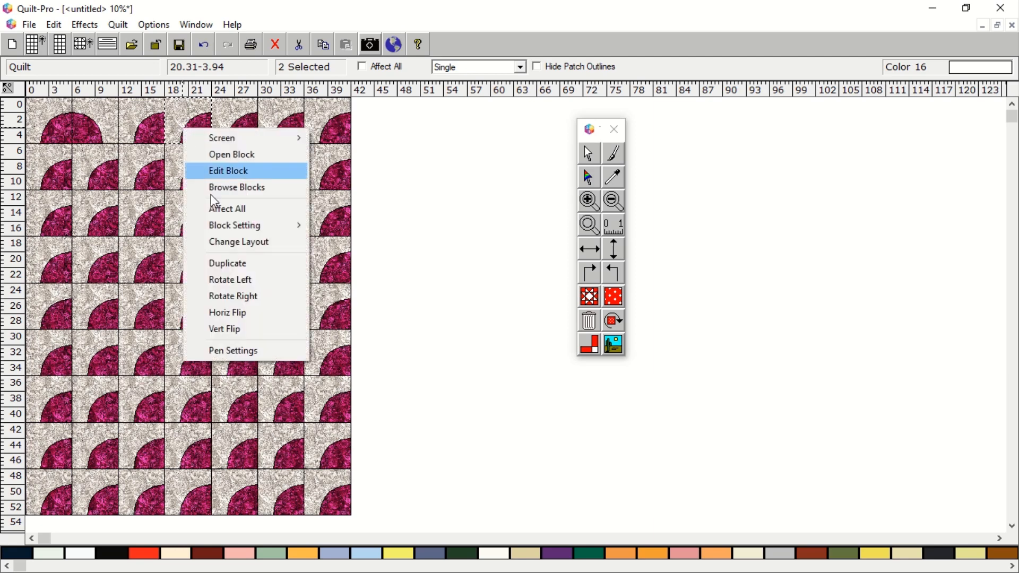
left_click(233, 313)
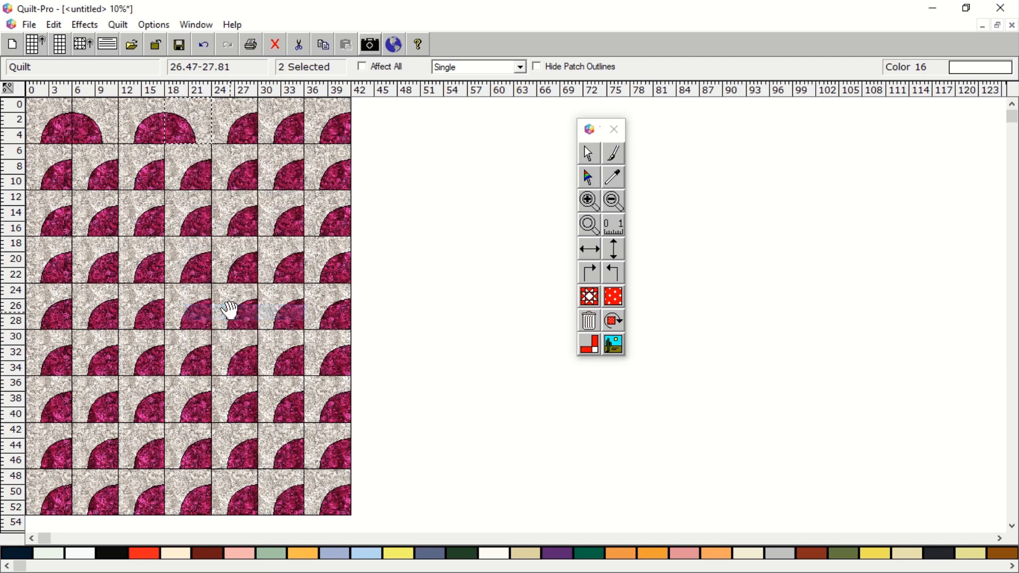
Step: Flip the fifth block of the first row horizontally and undo that flip
left_click(235, 130)
right_click(233, 130)
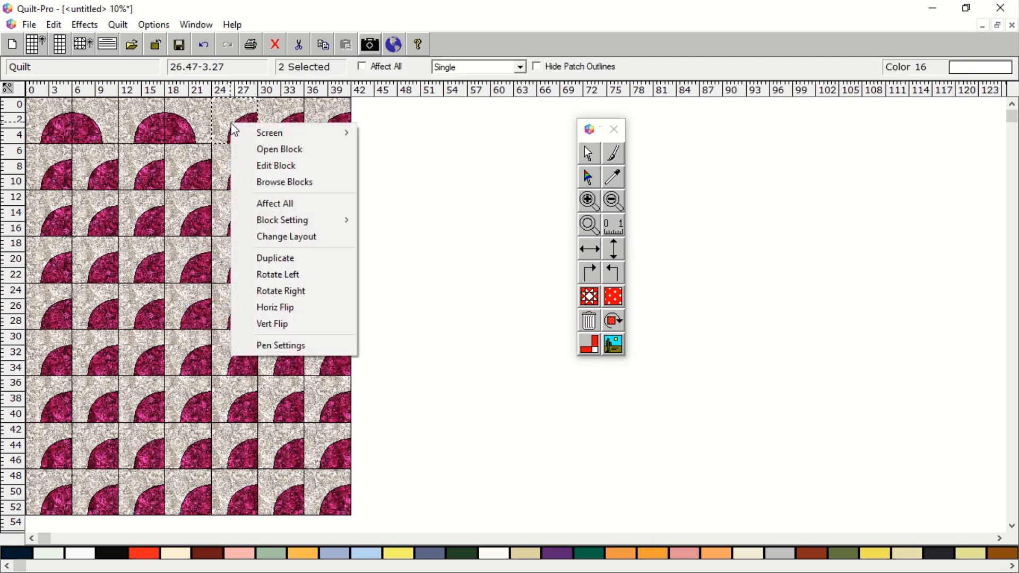
left_click(284, 307)
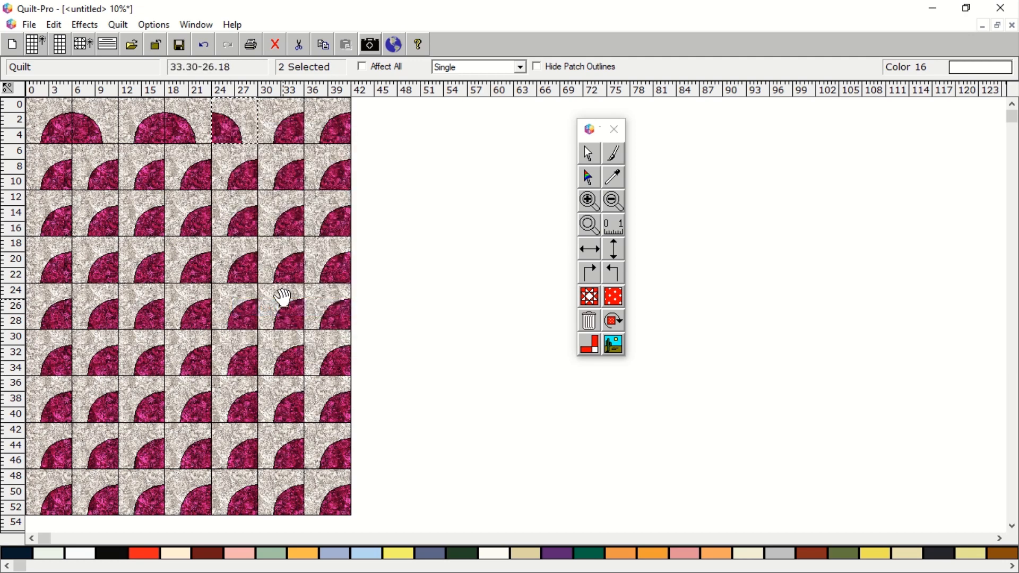
left_click(62, 27)
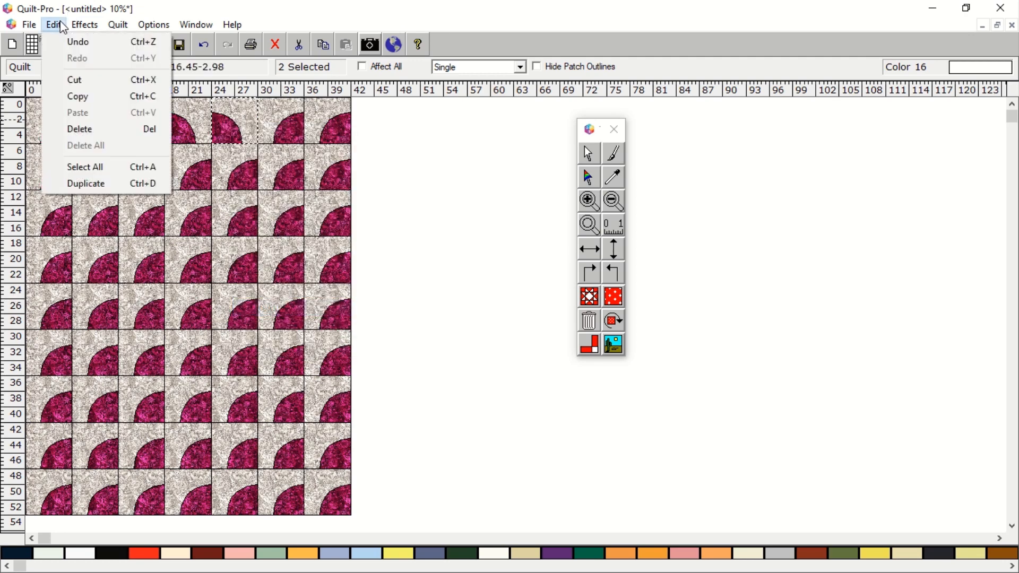
left_click(72, 42)
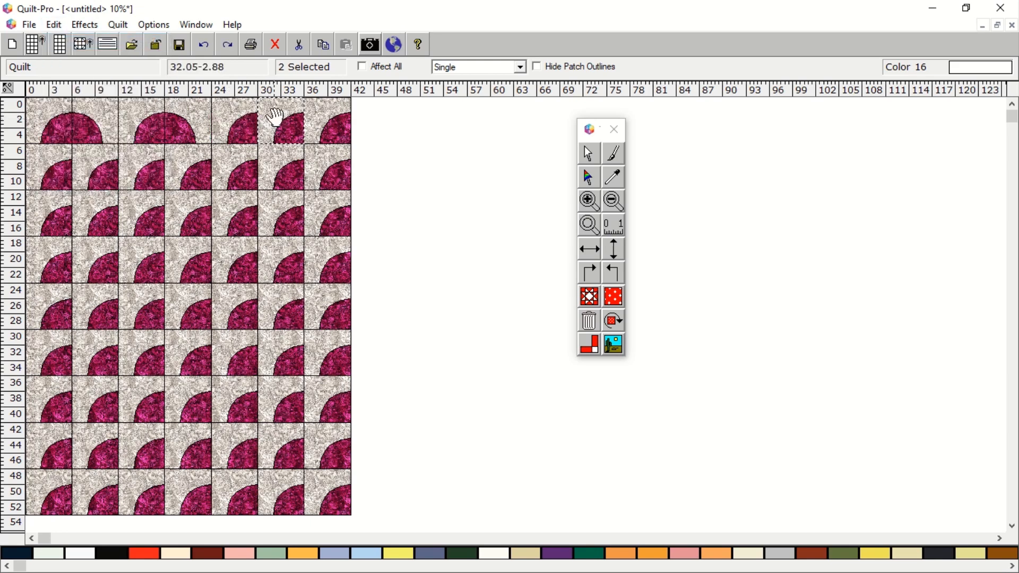
Step: Flip the sixth block of the first row horizontally and the first block of the second row vertically
right_click(276, 118)
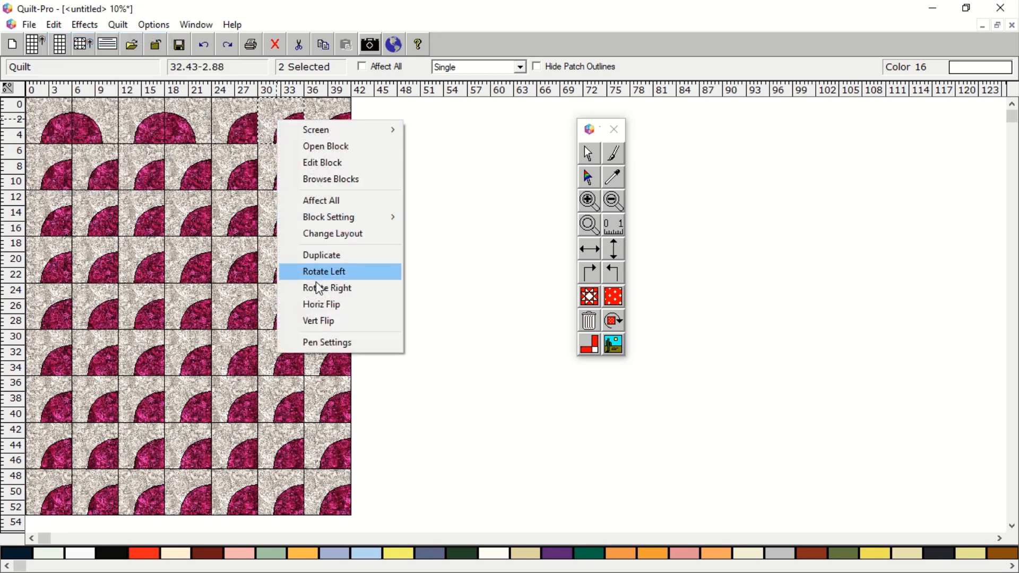
left_click(316, 304)
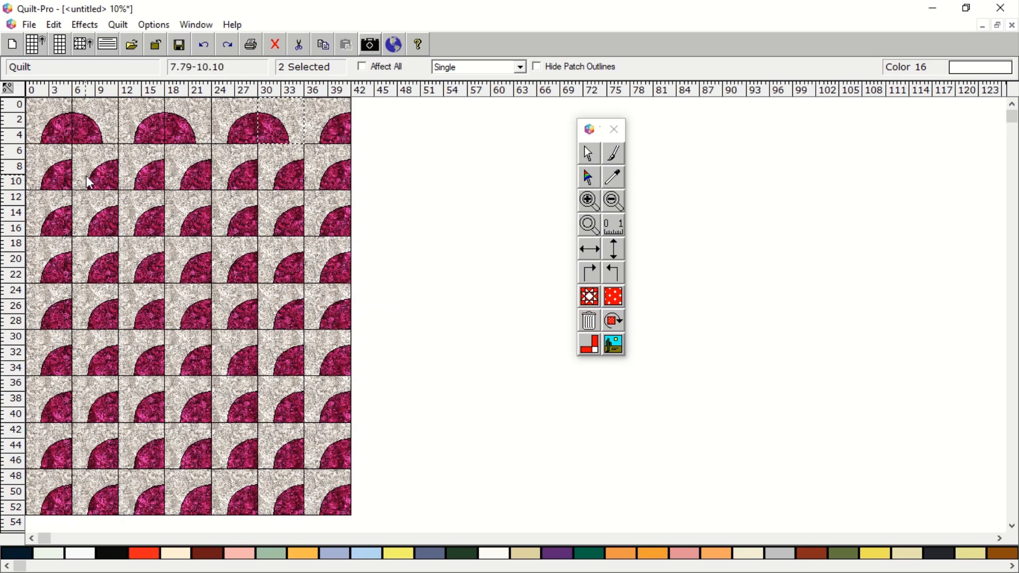
left_click(57, 174)
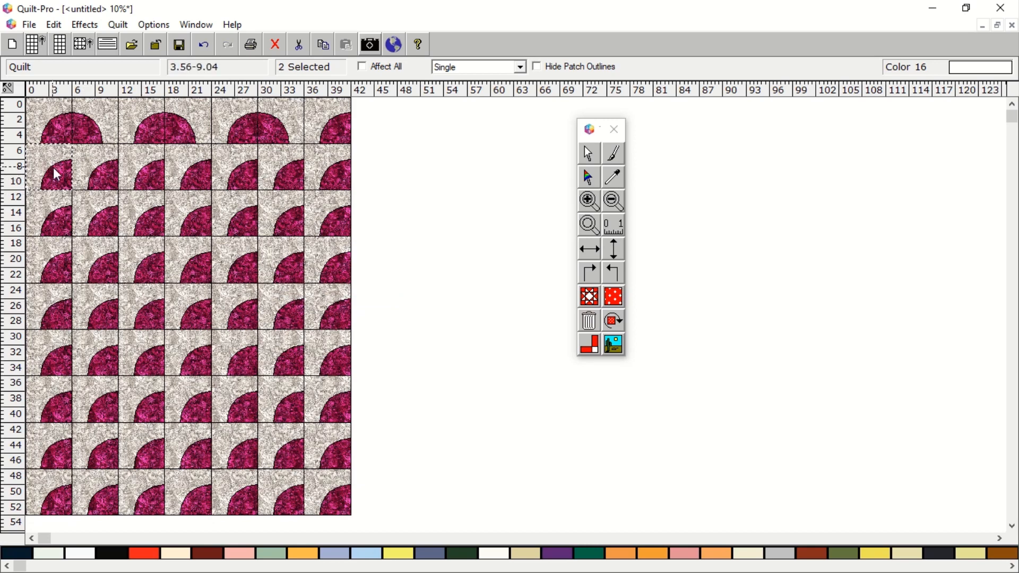
right_click(57, 174)
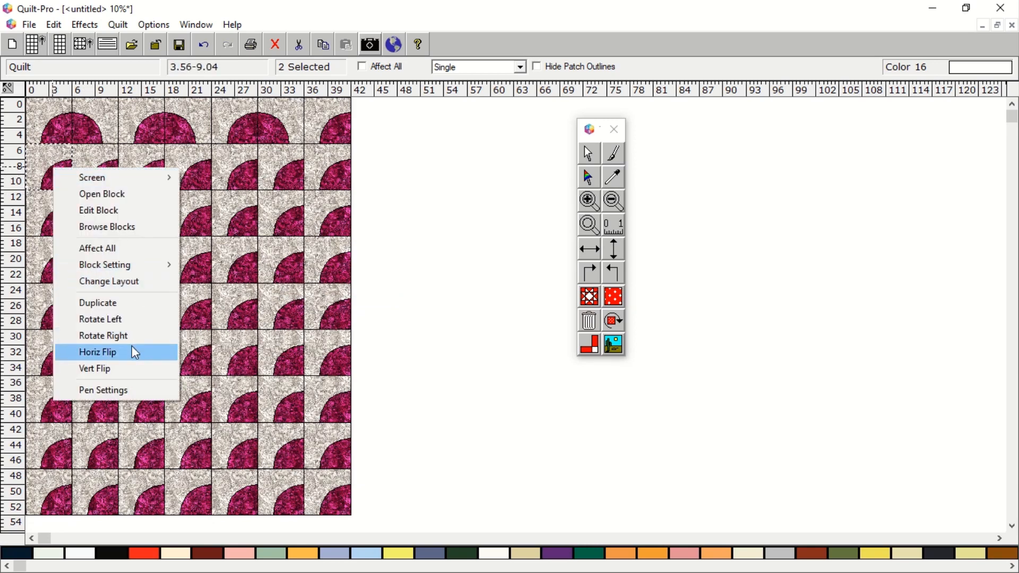
left_click(130, 369)
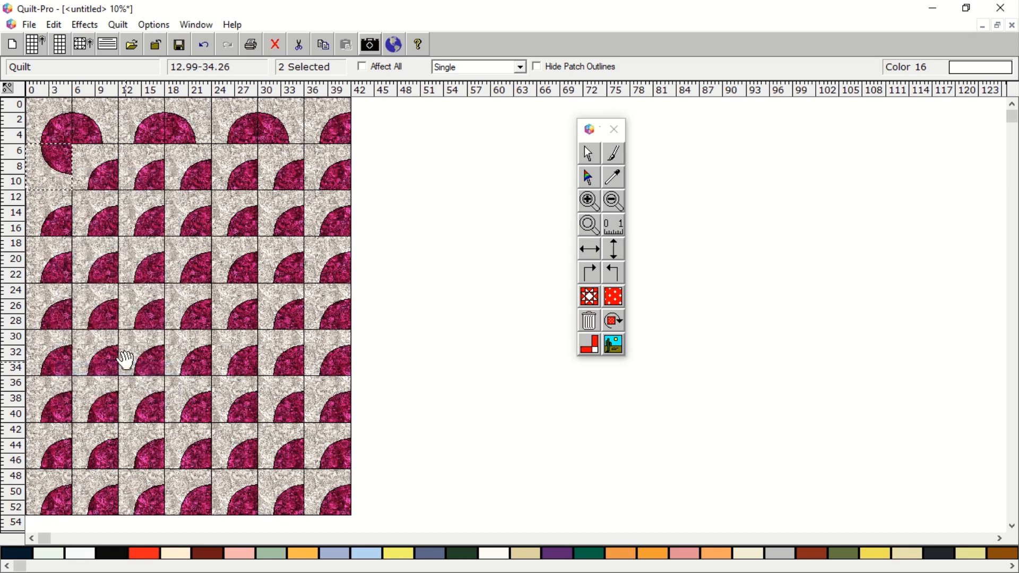
Step: Flip the second block of the quilt's second row vertically
left_click(102, 161)
right_click(101, 161)
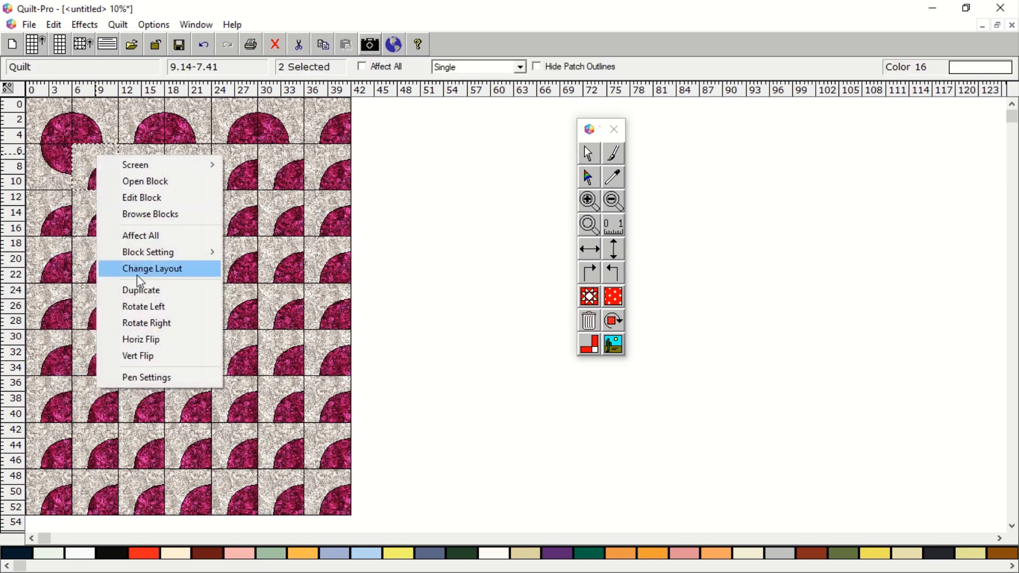
left_click(141, 356)
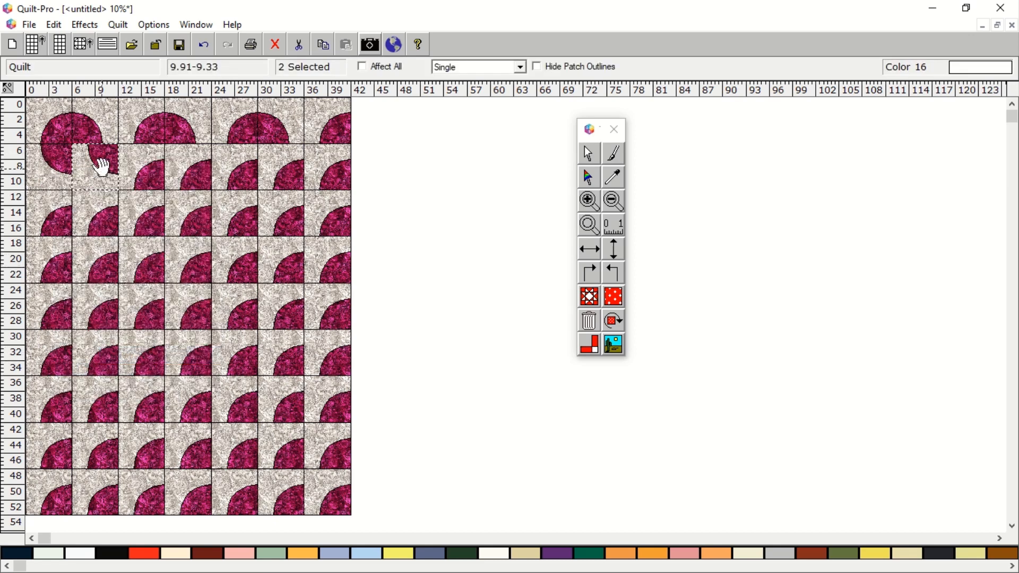
Step: Rotate the second row's second block right until its quarter circle completes the circle with the three neighbouring blocks
right_click(101, 167)
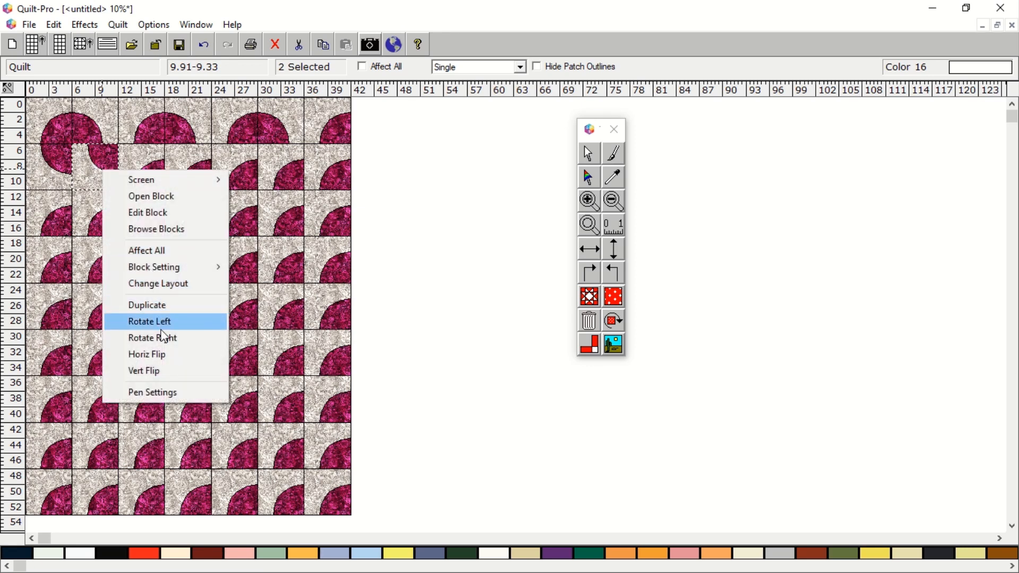
left_click(163, 328)
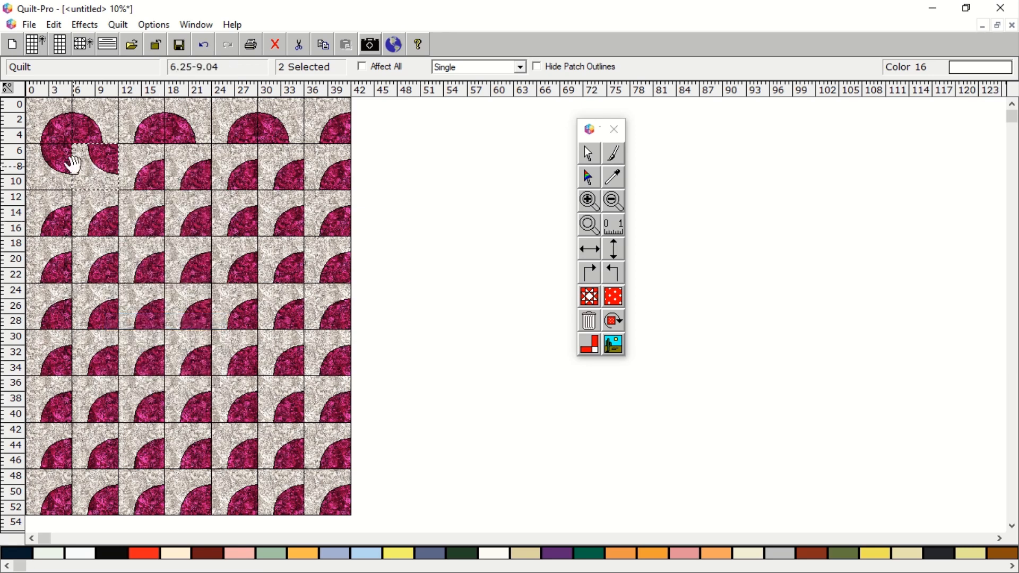
right_click(84, 172)
right_click(79, 158)
right_click(80, 158)
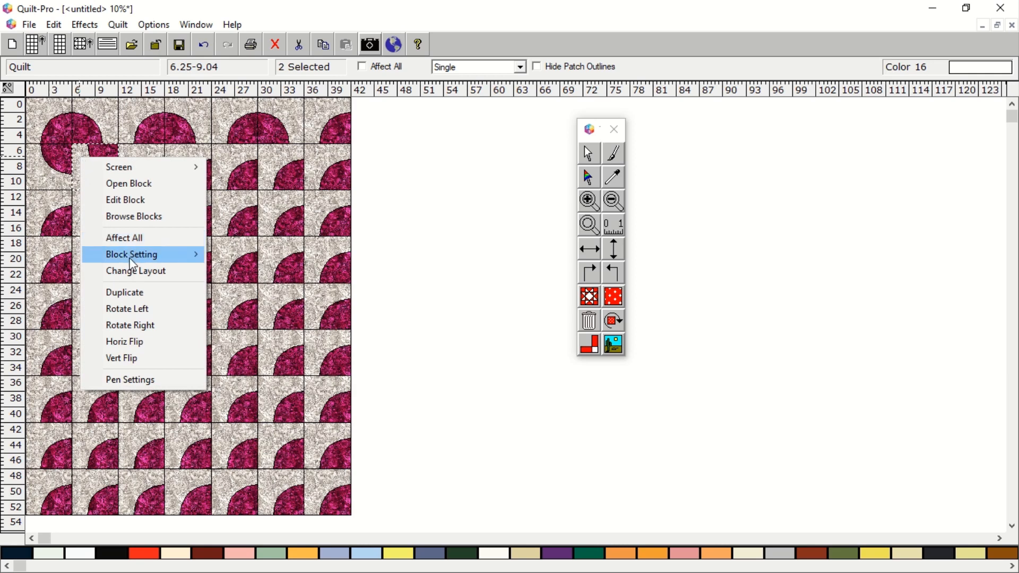
left_click(132, 325)
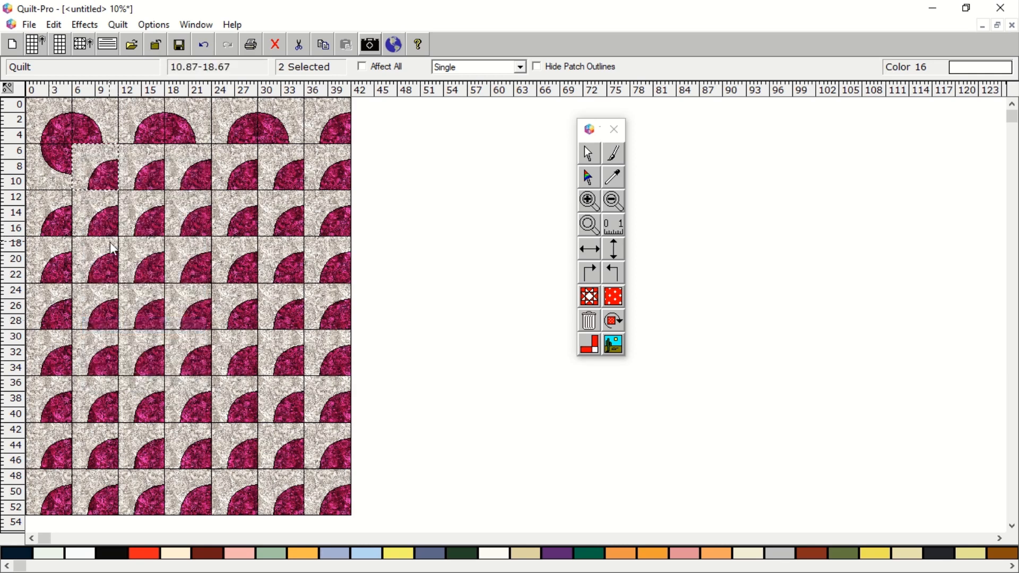
right_click(91, 174)
left_click(151, 345)
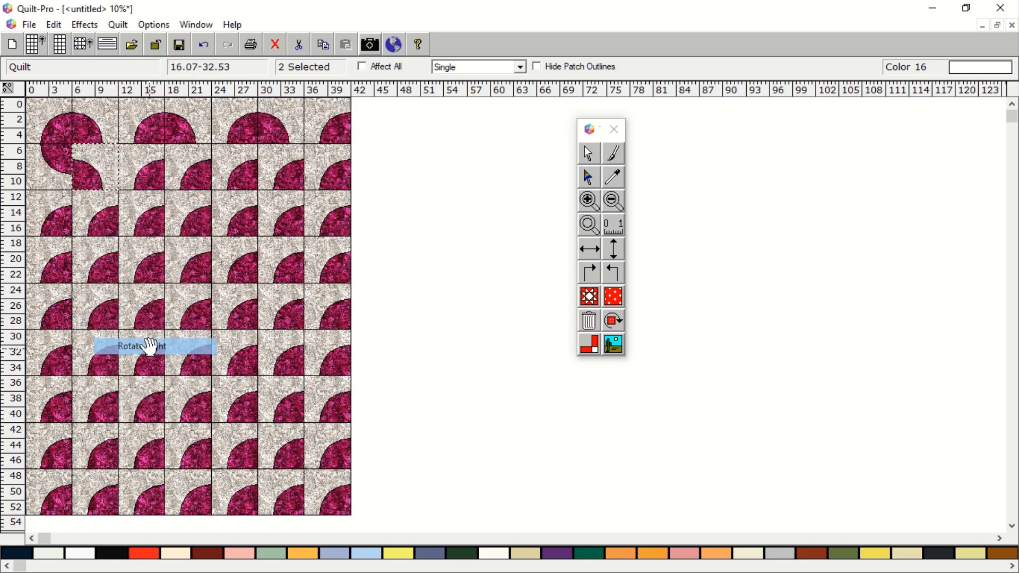
right_click(98, 173)
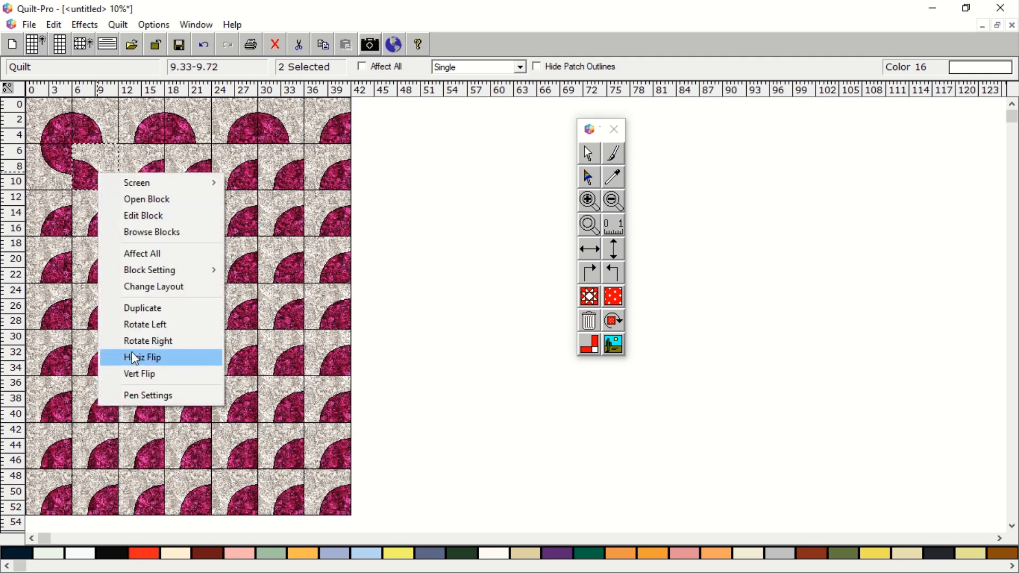
left_click(132, 340)
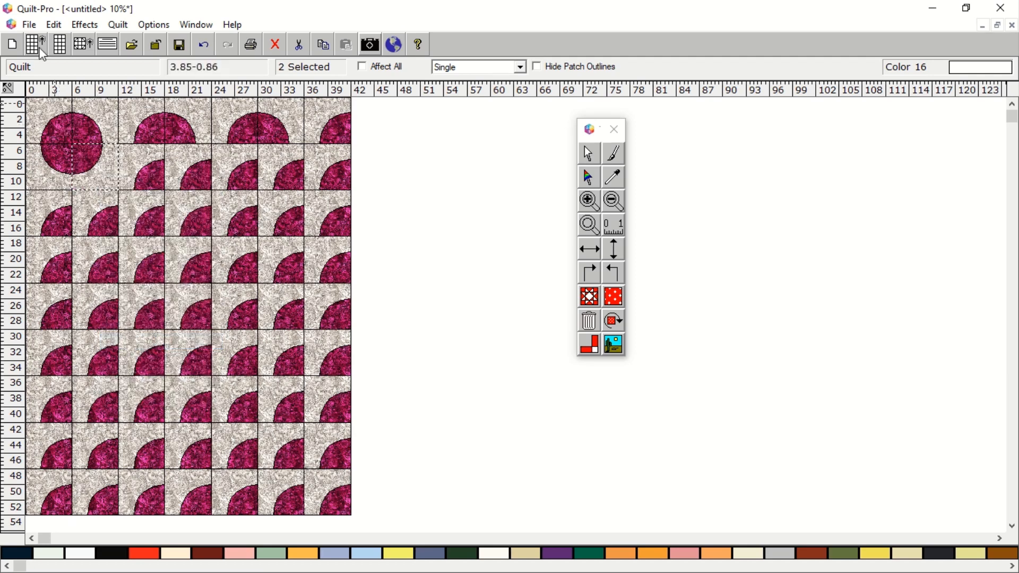
Step: Undo all the block flips and rotations to restore the original straight layout
left_click(56, 26)
left_click(63, 39)
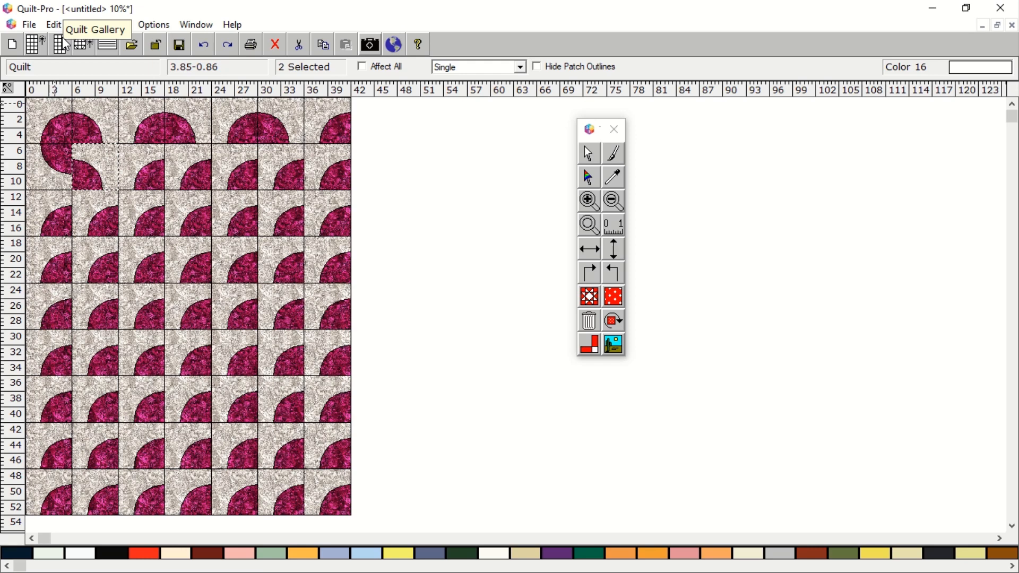
left_click(53, 24)
left_click(64, 39)
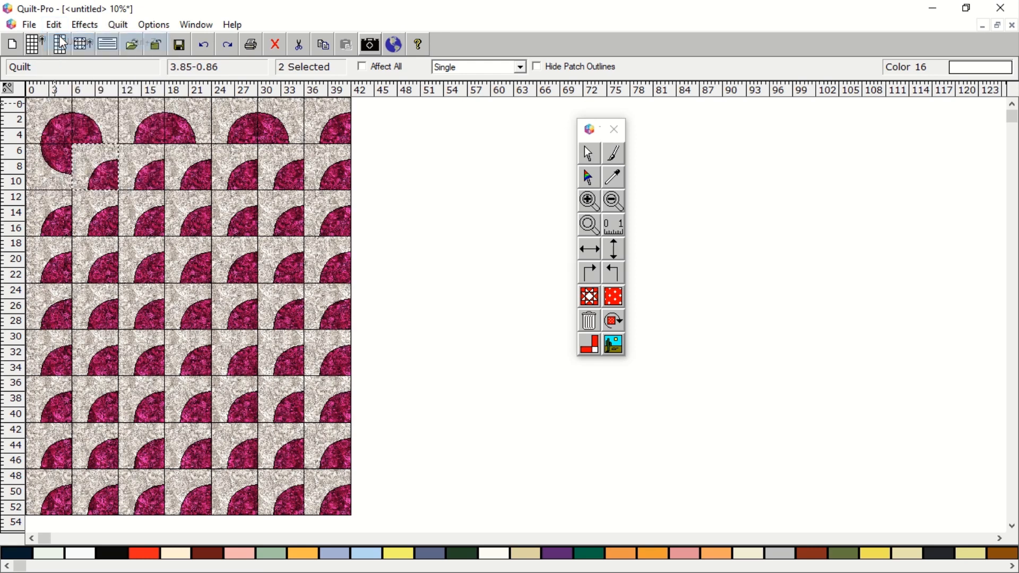
left_click(54, 25)
left_click(63, 40)
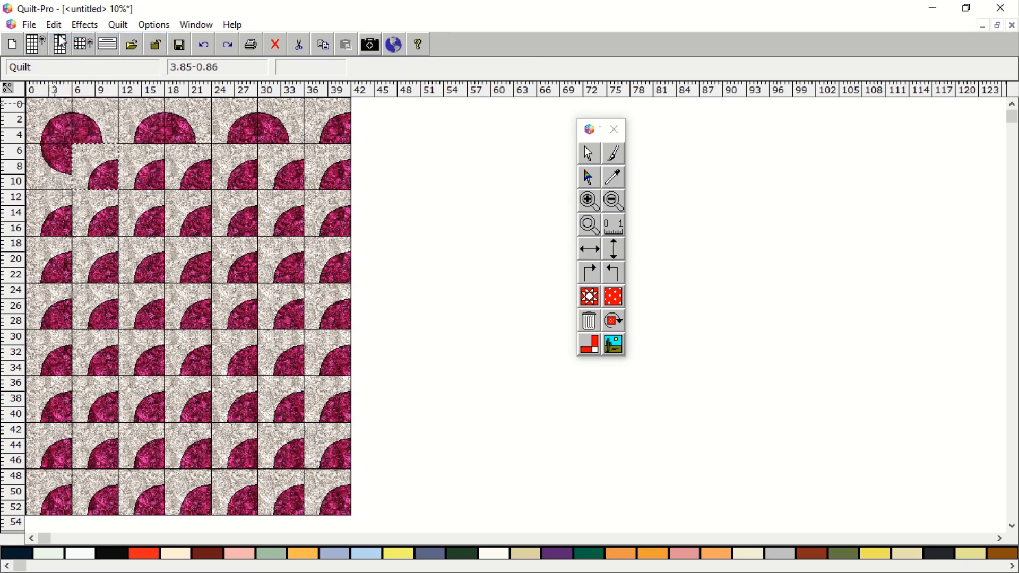
left_click(54, 24)
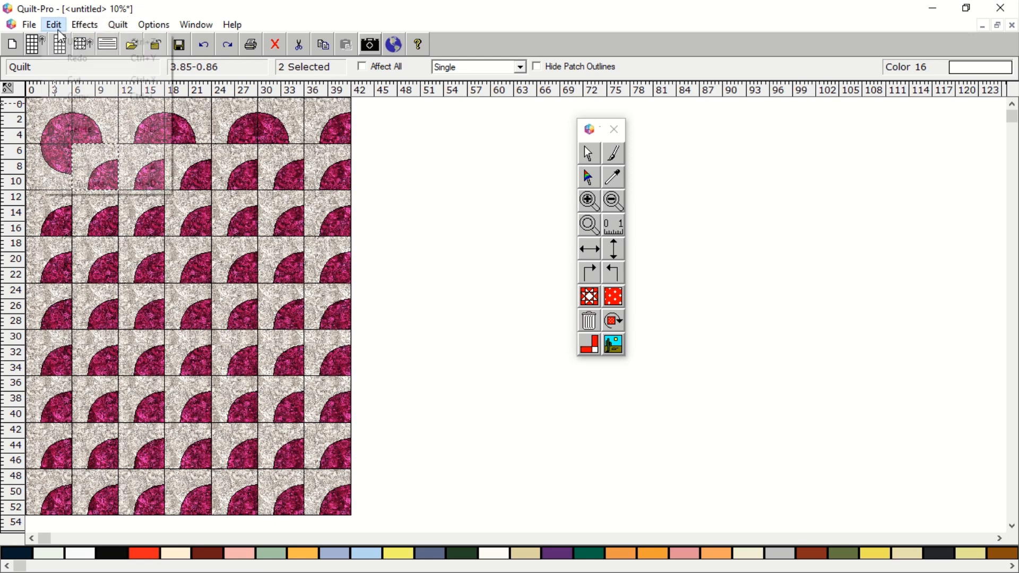
left_click(64, 39)
left_click(54, 25)
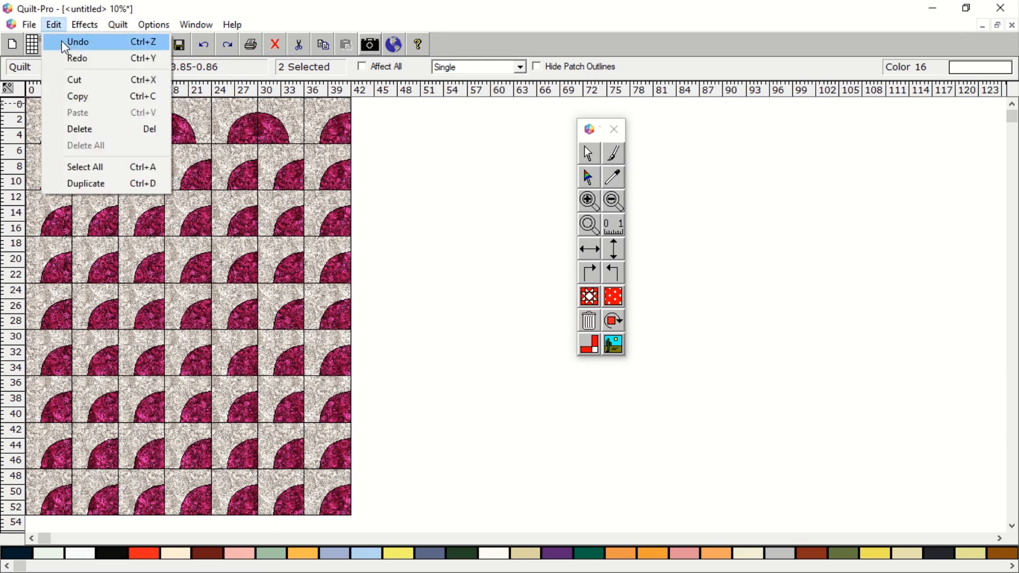
left_click(63, 40)
left_click(54, 24)
left_click(64, 45)
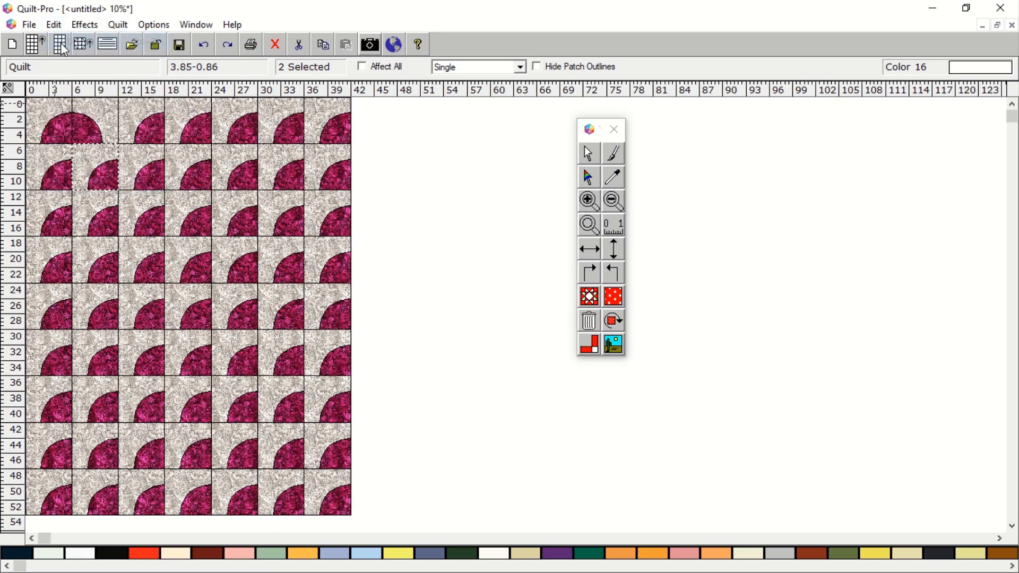
left_click(54, 25)
left_click(60, 45)
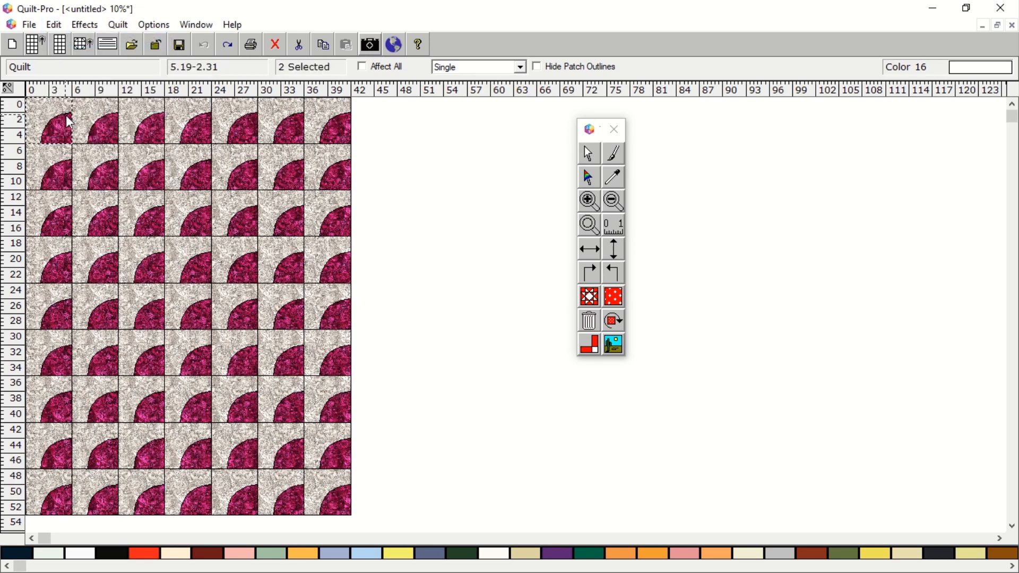
Step: Rotate the first row's first block left so its quarter circle sits in the block's upper right corner
right_click(46, 118)
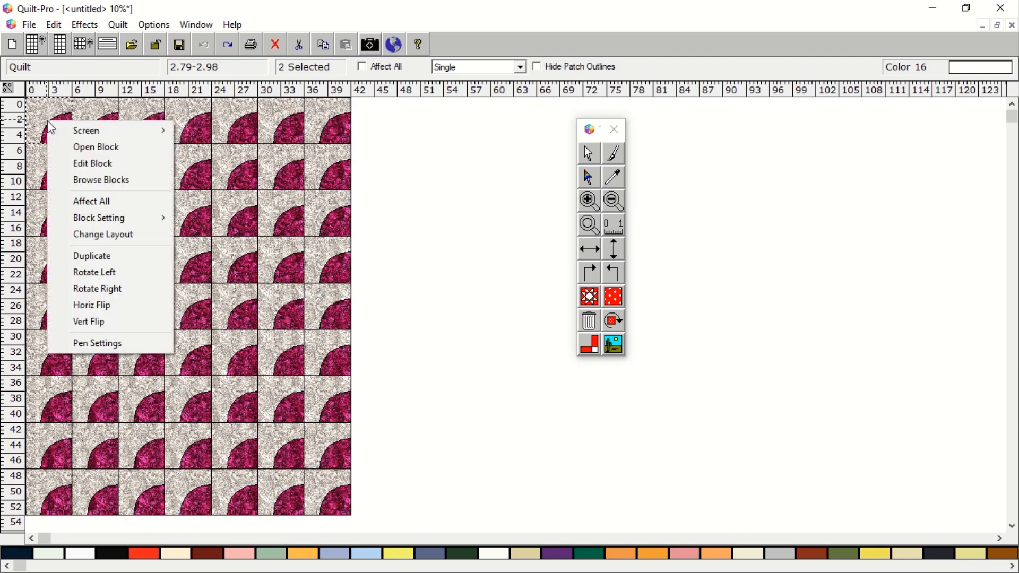
left_click(113, 291)
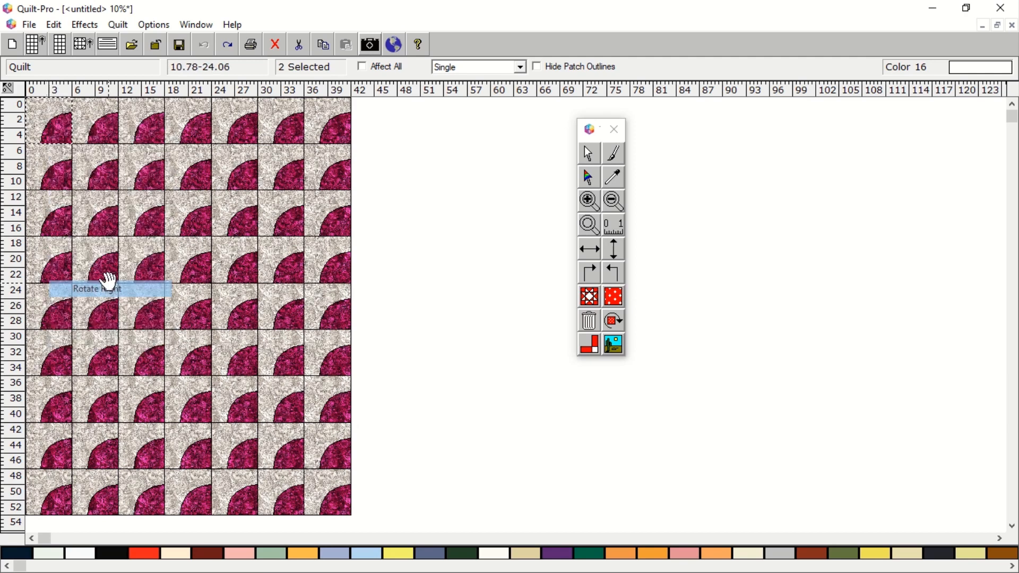
right_click(56, 128)
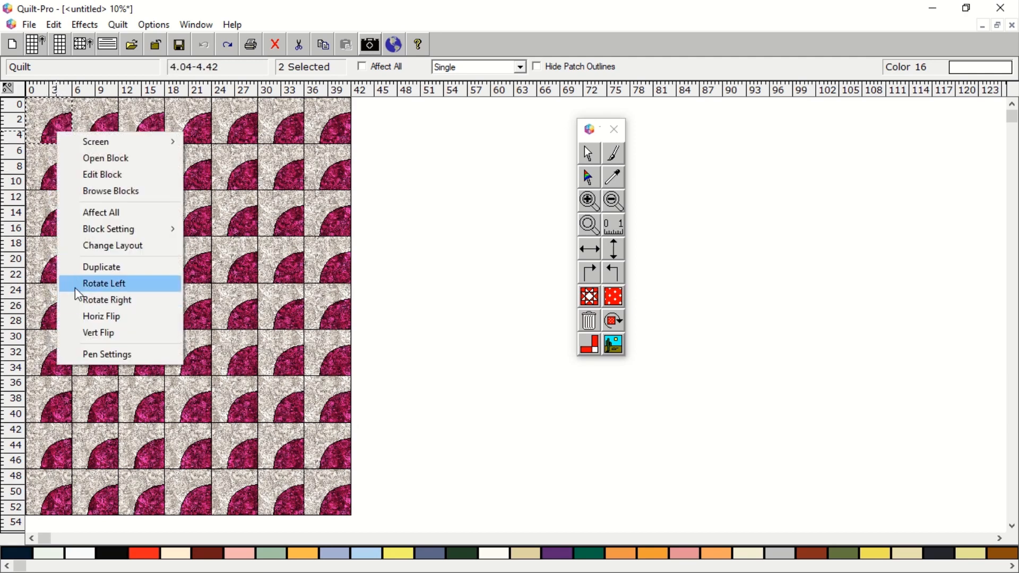
left_click(74, 284)
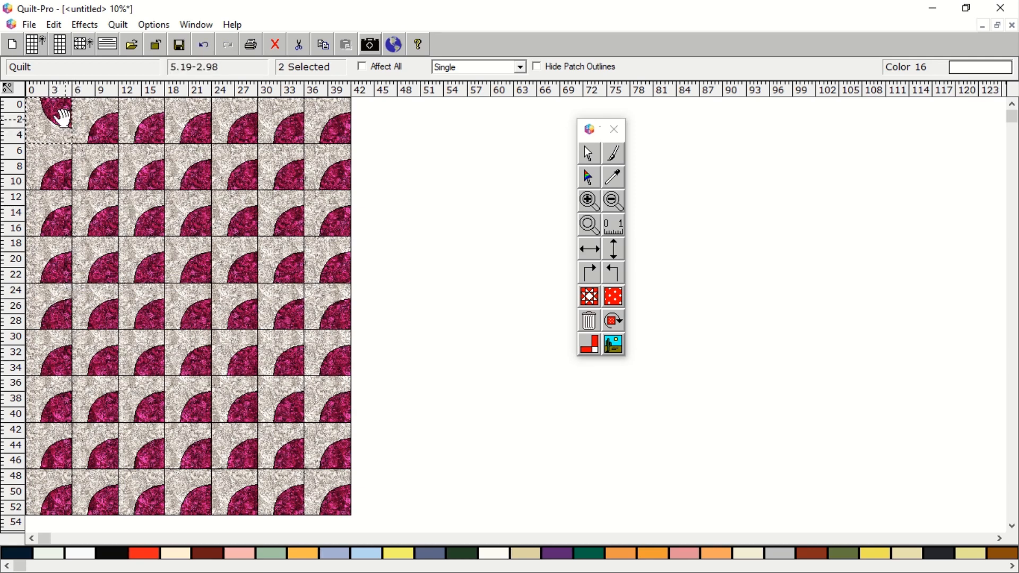
Step: Rotate the first row's second block left until its quarter circle sits in the block's lower left corner
right_click(91, 131)
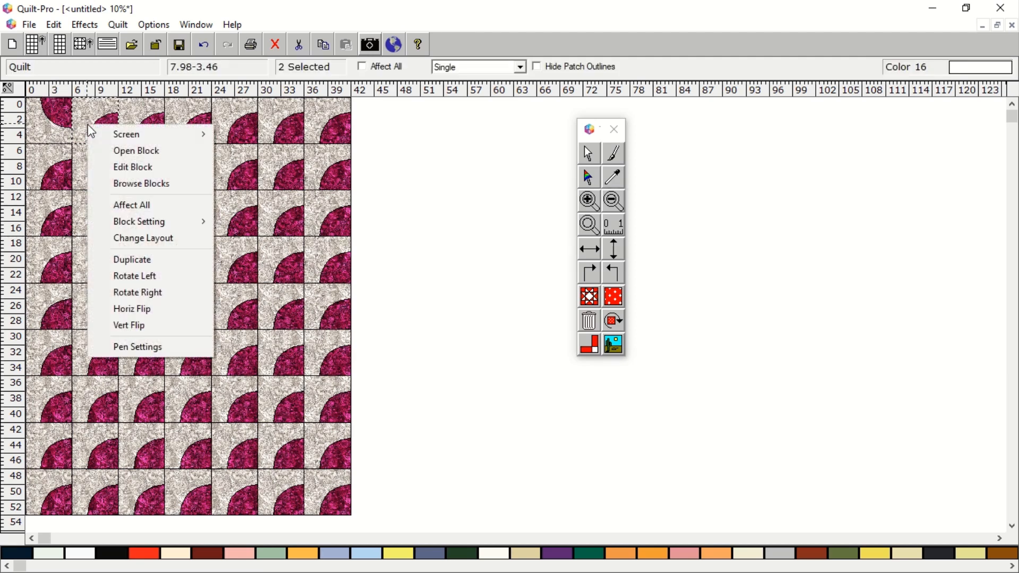
left_click(139, 276)
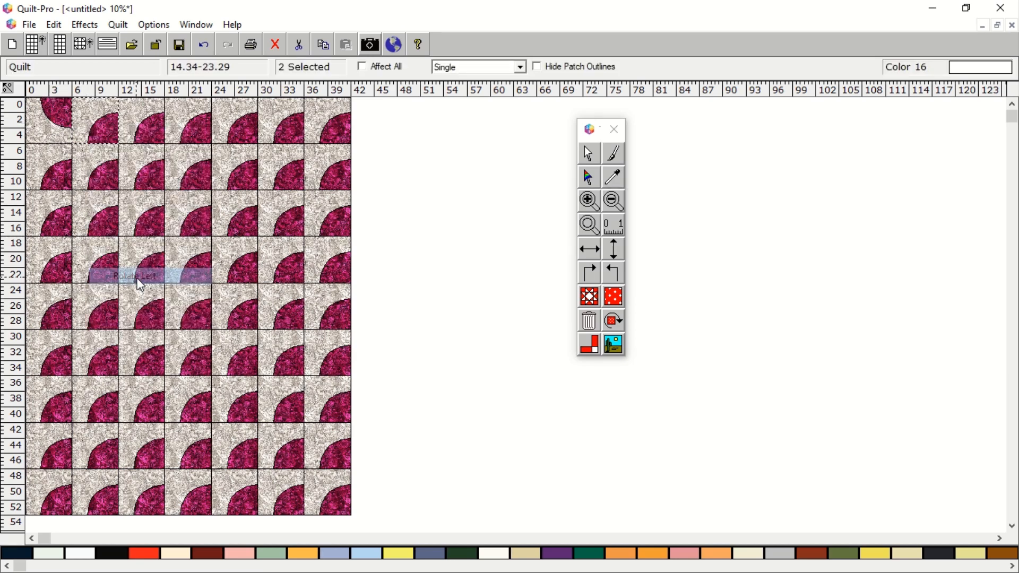
right_click(99, 120)
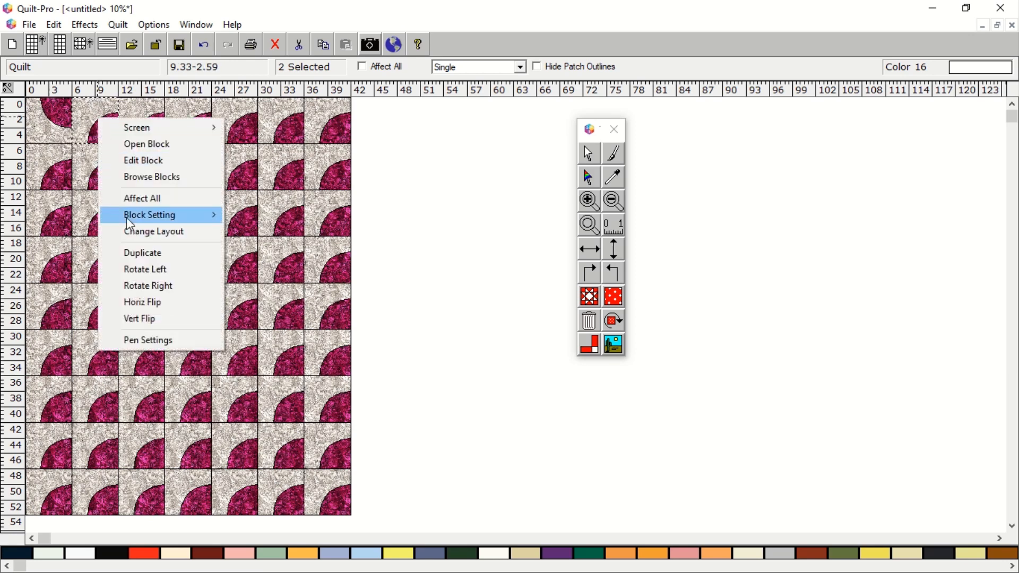
left_click(132, 269)
right_click(90, 117)
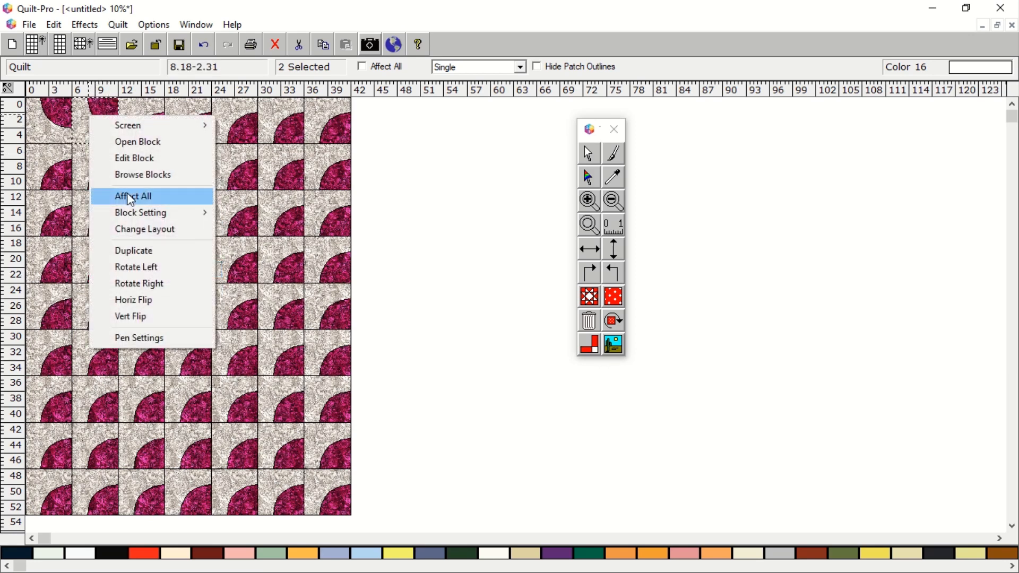
left_click(135, 265)
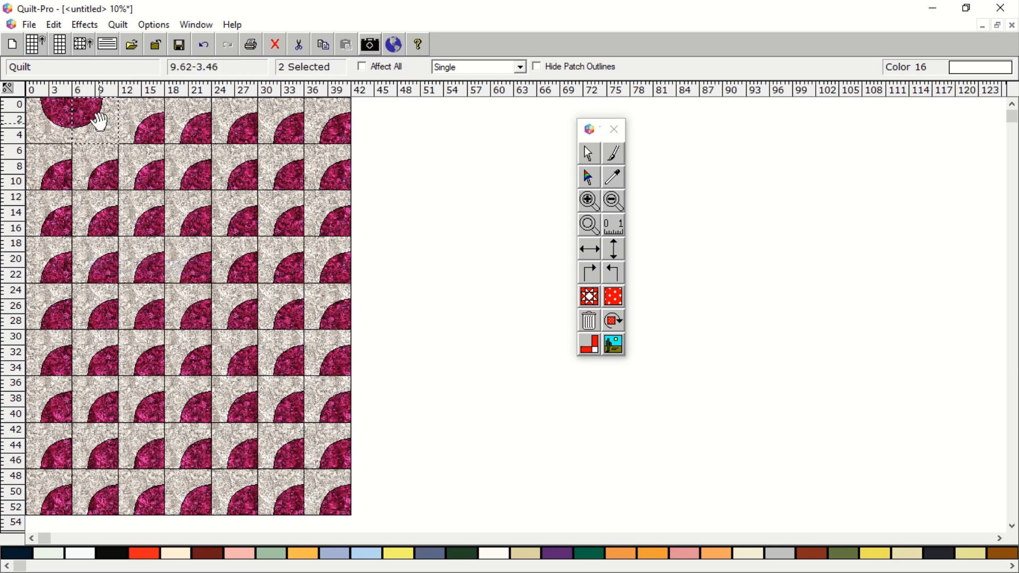
right_click(101, 124)
left_click(137, 281)
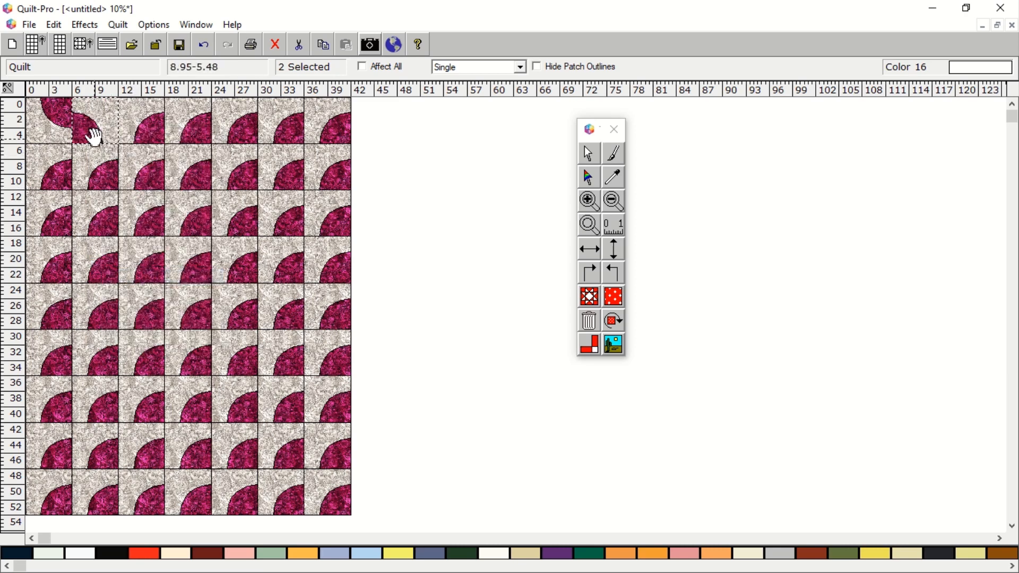
Step: Flip the third block of the first row vertically and the fourth block horizontally
left_click(148, 131)
right_click(150, 139)
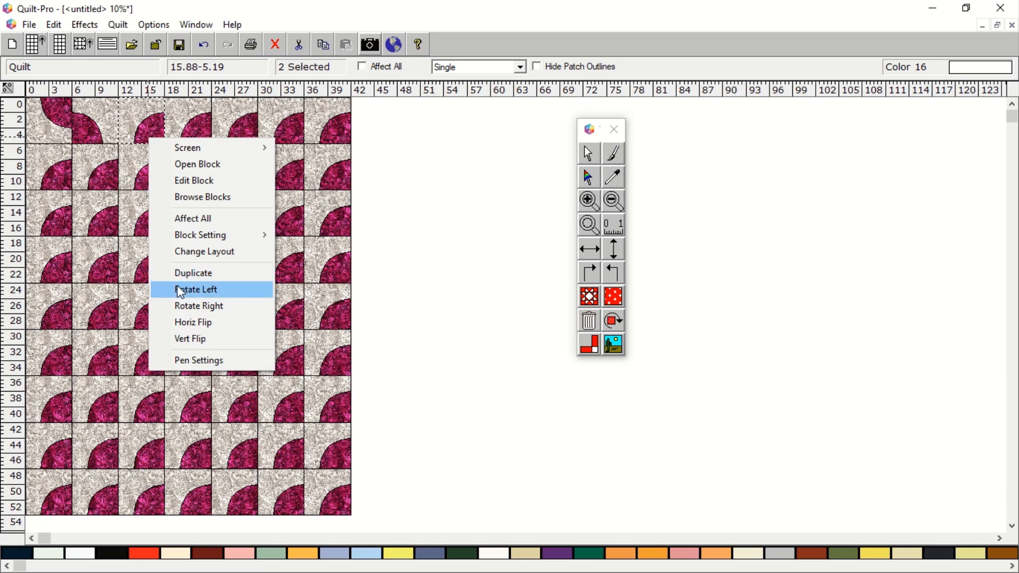
left_click(181, 338)
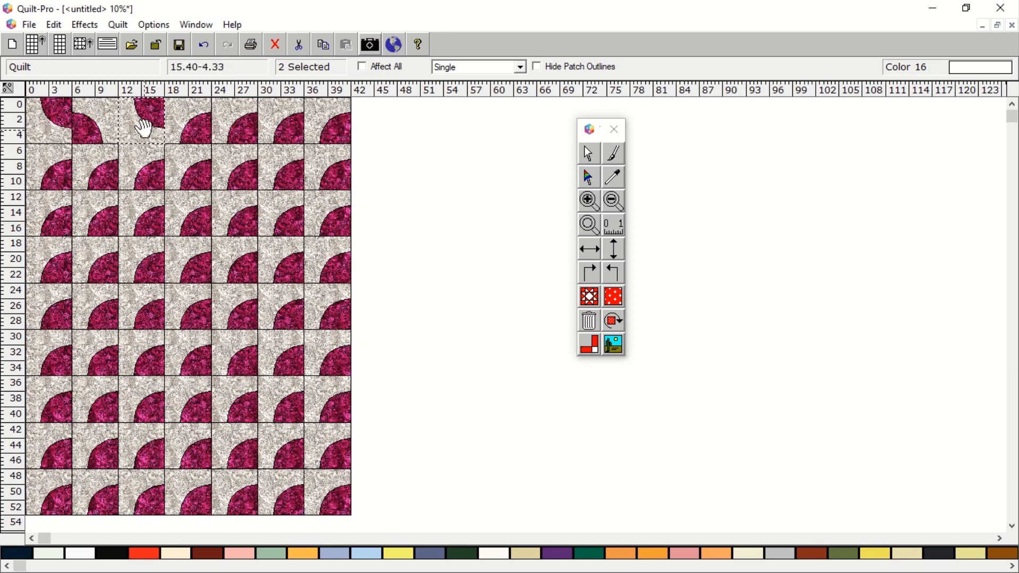
left_click(183, 139)
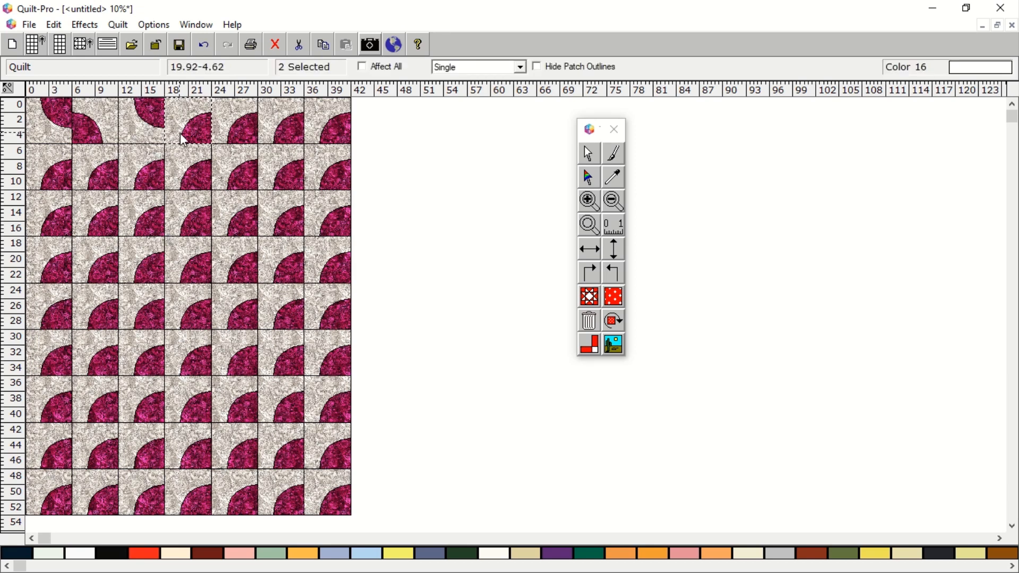
right_click(183, 139)
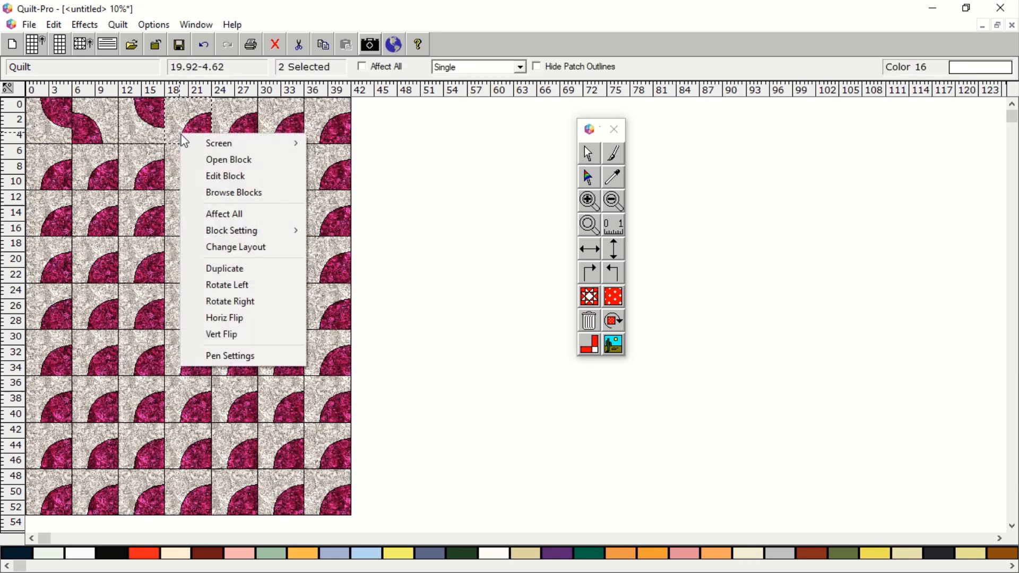
left_click(213, 317)
Step: Flip the fifth block of the first row vertically and the sixth block horizontally
left_click(226, 118)
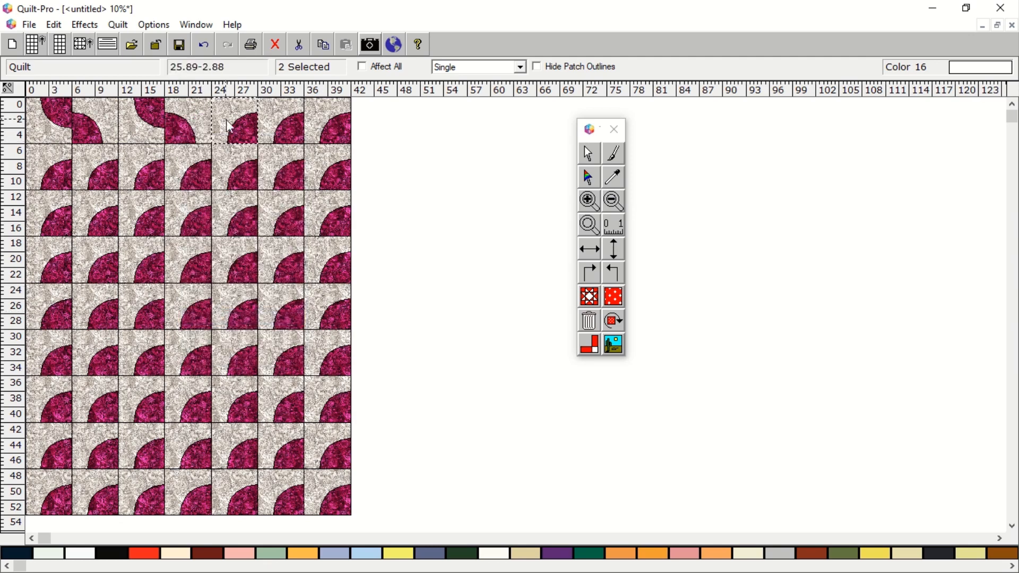
right_click(226, 118)
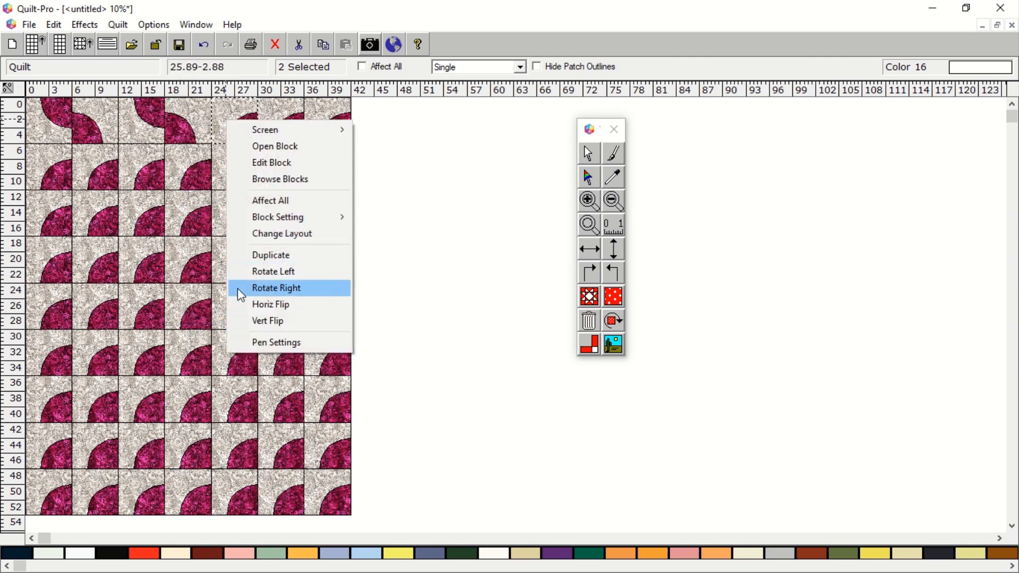
left_click(264, 321)
right_click(273, 132)
left_click(271, 127)
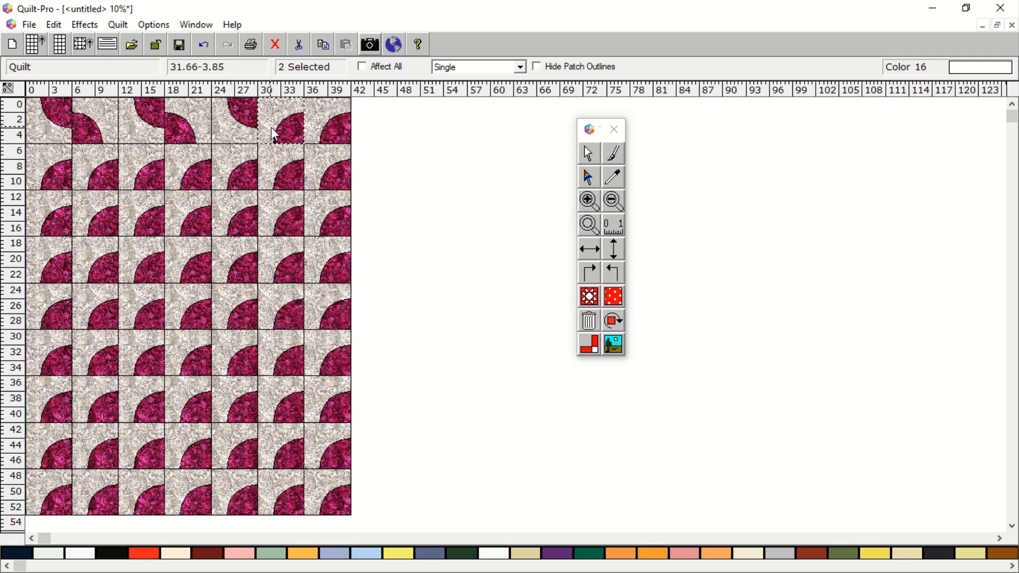
right_click(271, 127)
left_click(309, 311)
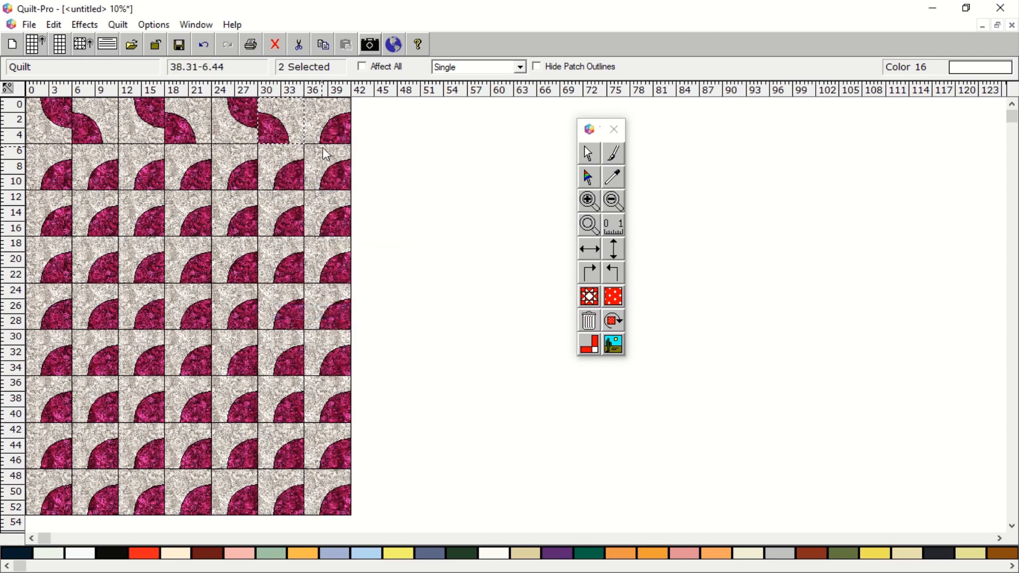
Step: Try flipping the seventh block of the first row both horizontally and vertically
right_click(322, 124)
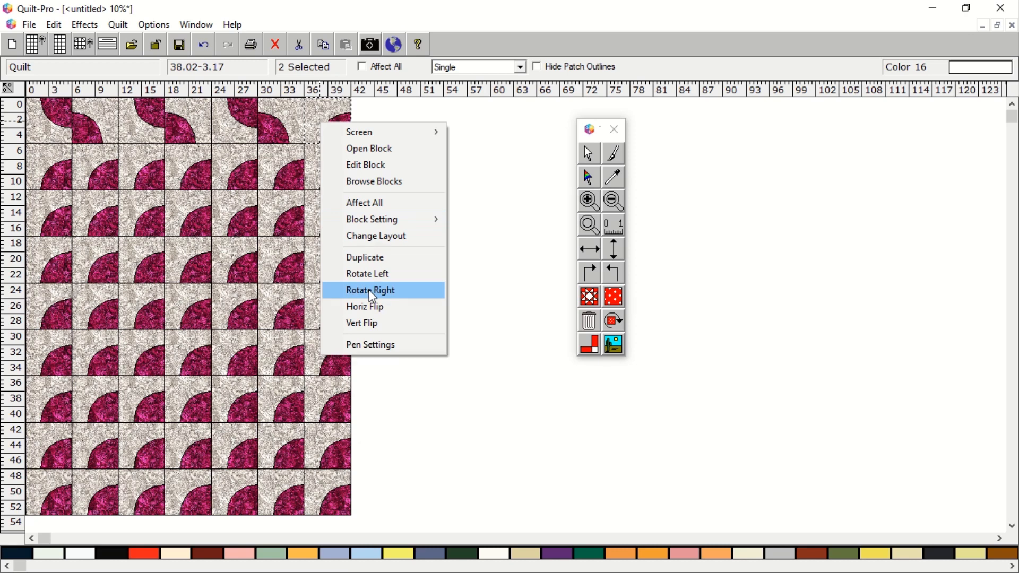
left_click(369, 308)
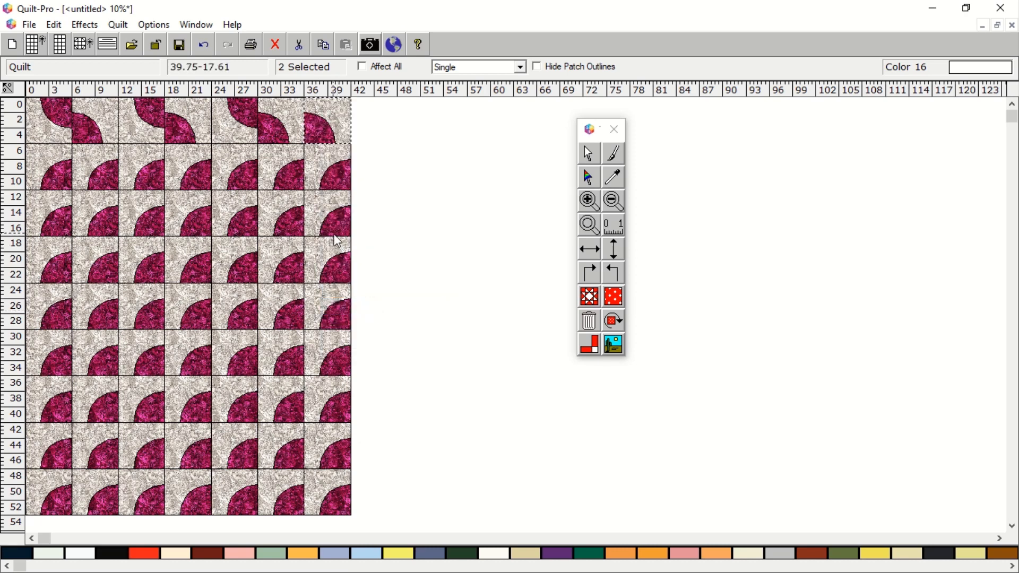
right_click(329, 139)
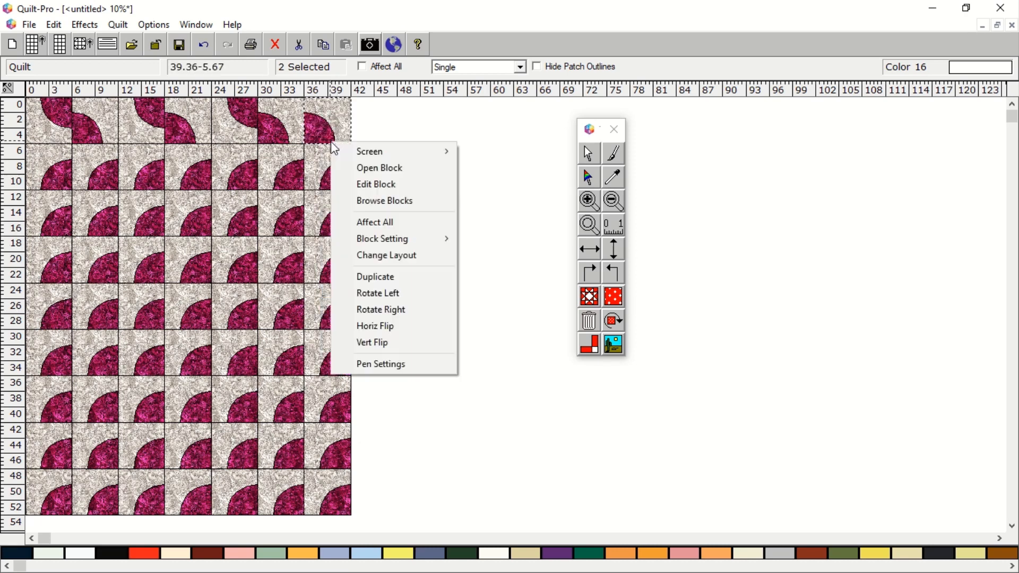
left_click(397, 342)
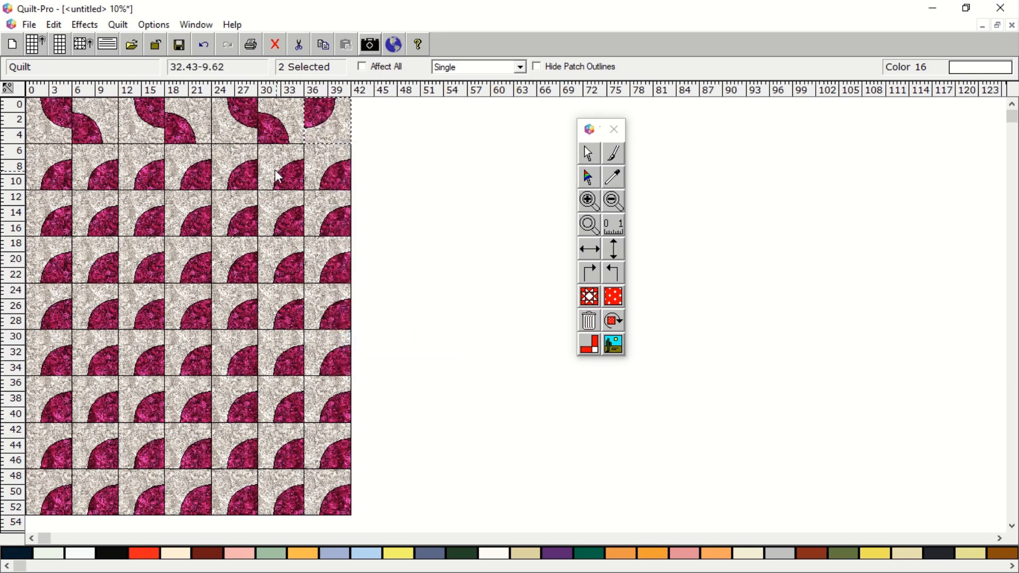
Step: Undo both flips of the first row's seventh block
left_click(55, 25)
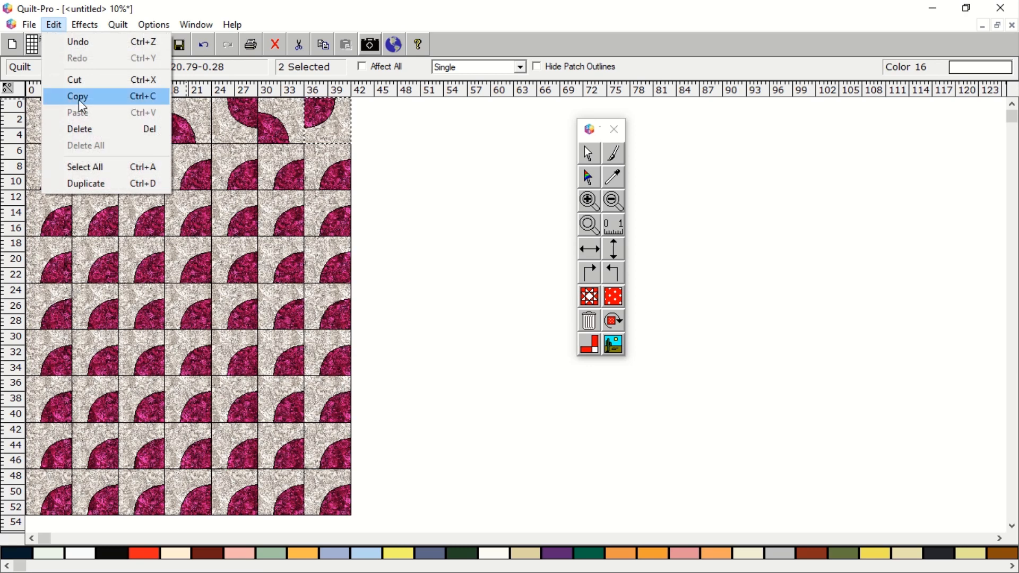
left_click(79, 42)
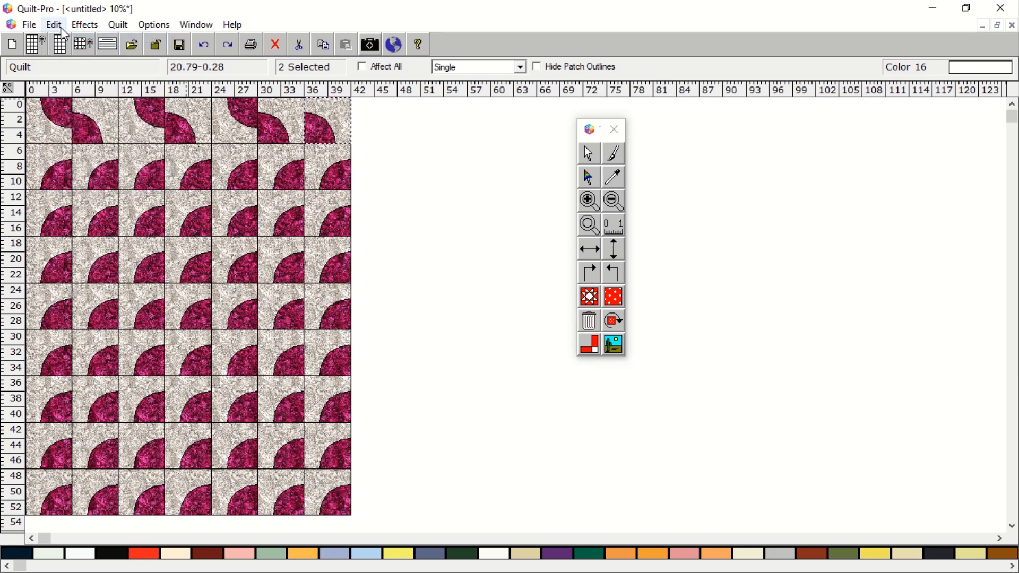
left_click(54, 25)
left_click(65, 42)
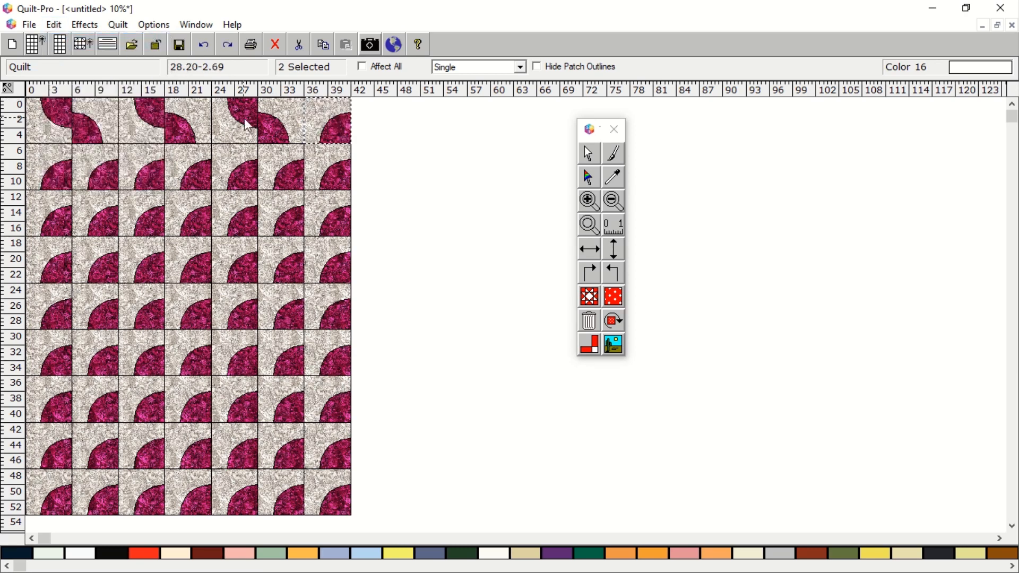
Step: Flip the last block of the first row vertically to continue the alternating pattern
right_click(318, 129)
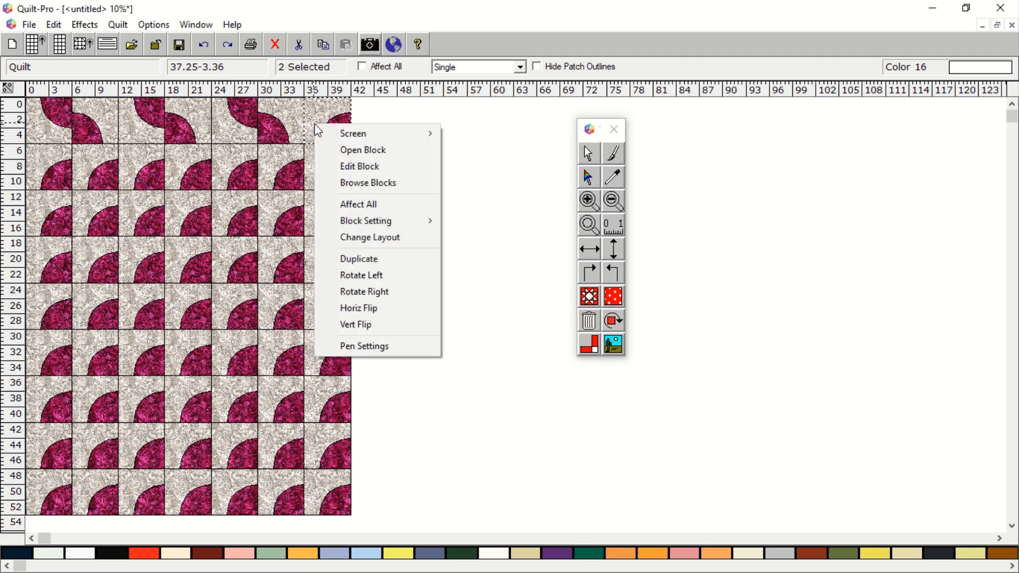
left_click(368, 307)
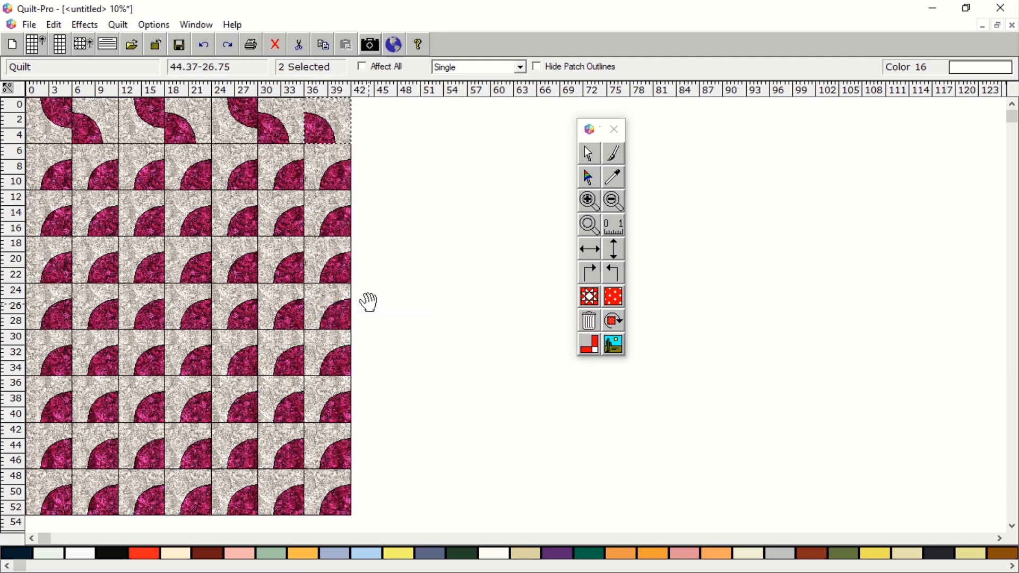
right_click(325, 139)
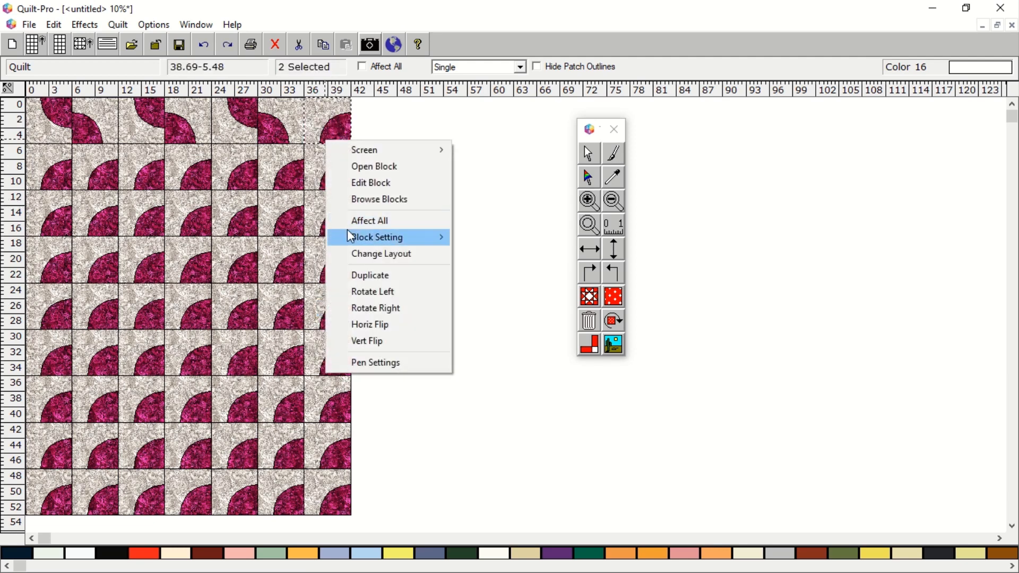
left_click(370, 340)
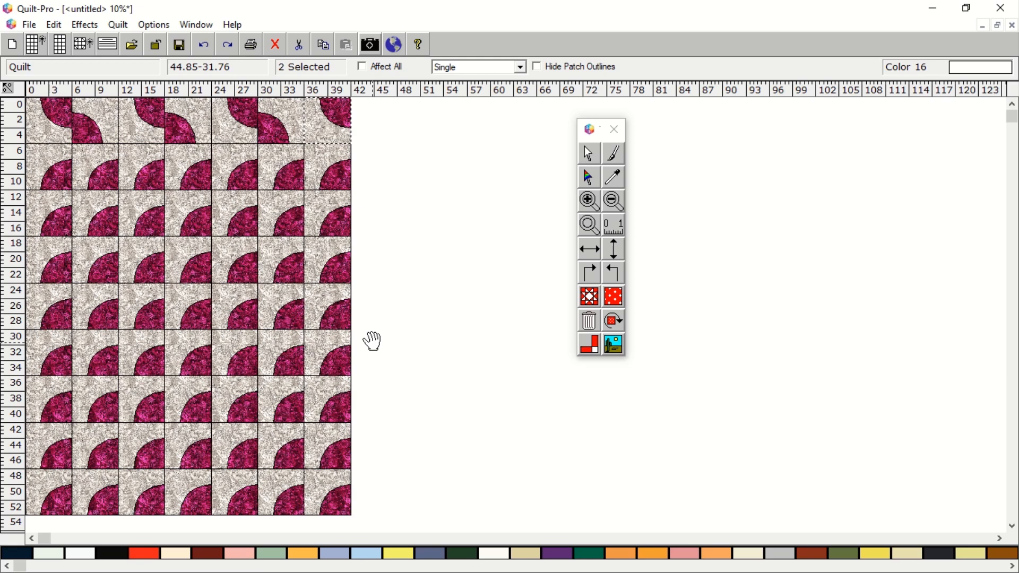
Step: Flip the second row's second block horizontally and vertically so its quarter circle joins the one above
left_click(88, 171)
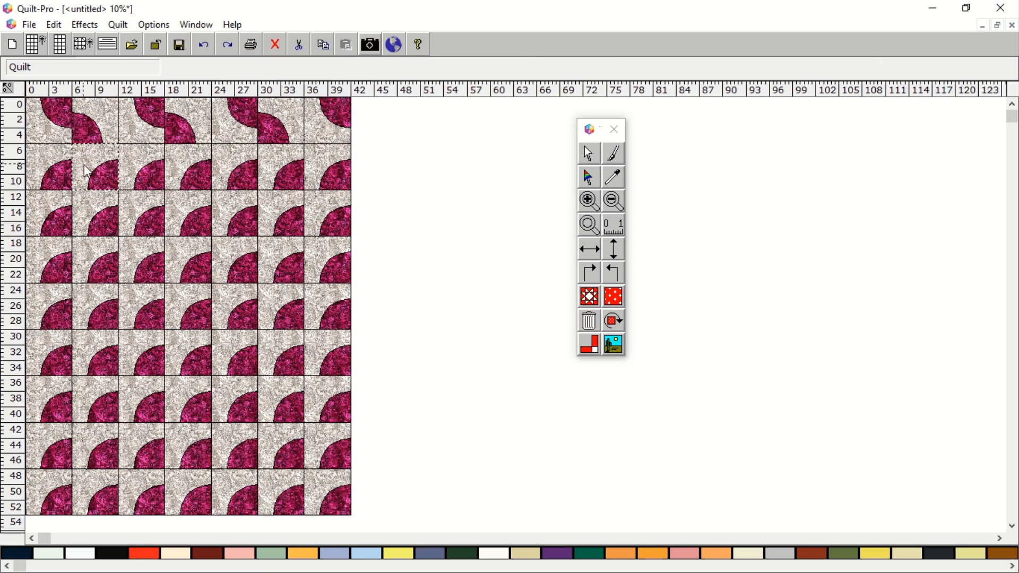
right_click(85, 165)
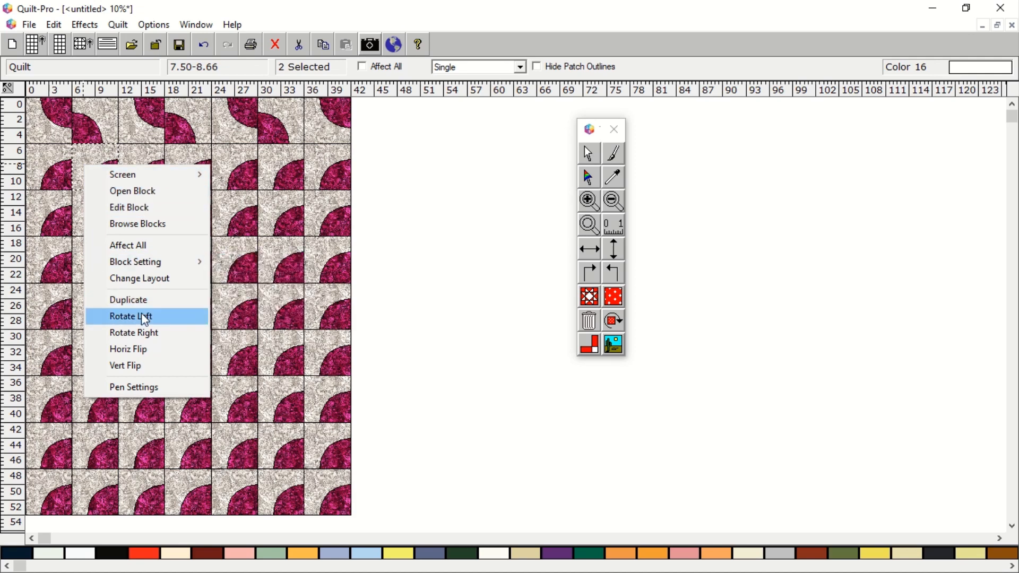
left_click(144, 350)
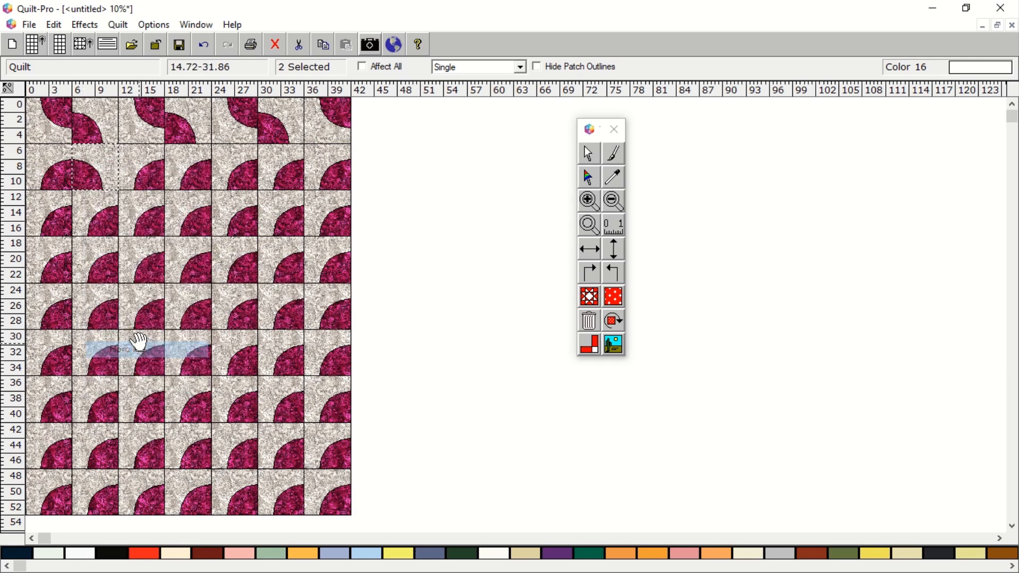
right_click(101, 183)
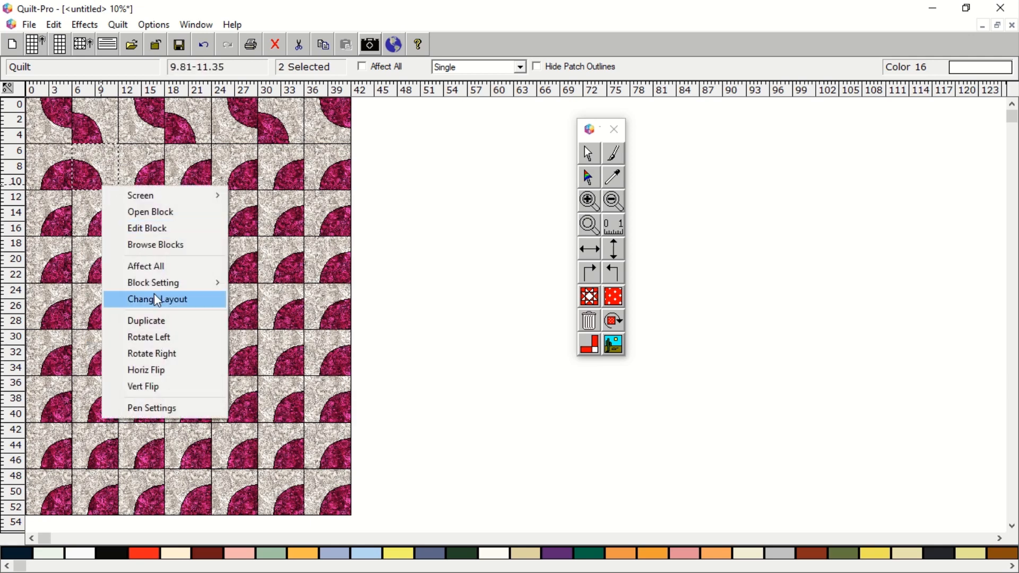
left_click(159, 386)
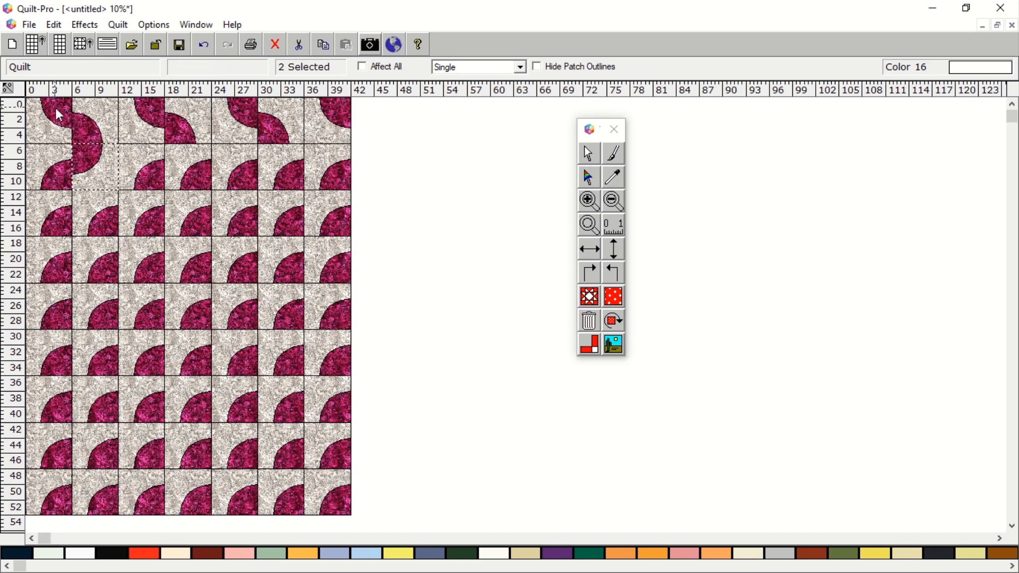
Step: Select the third row's second block and turn on Affect All for the quilt
left_click(104, 212)
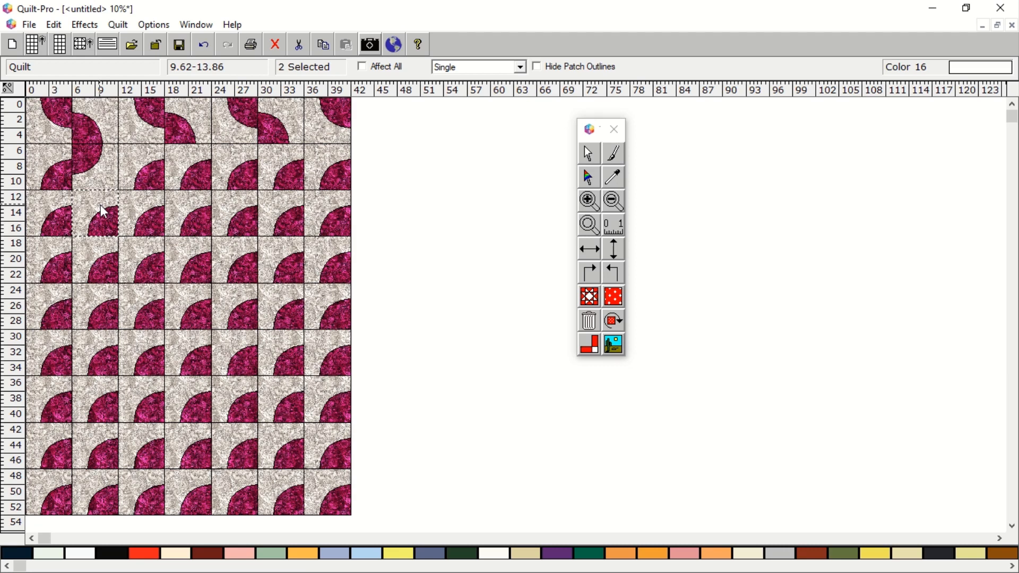
right_click(103, 212)
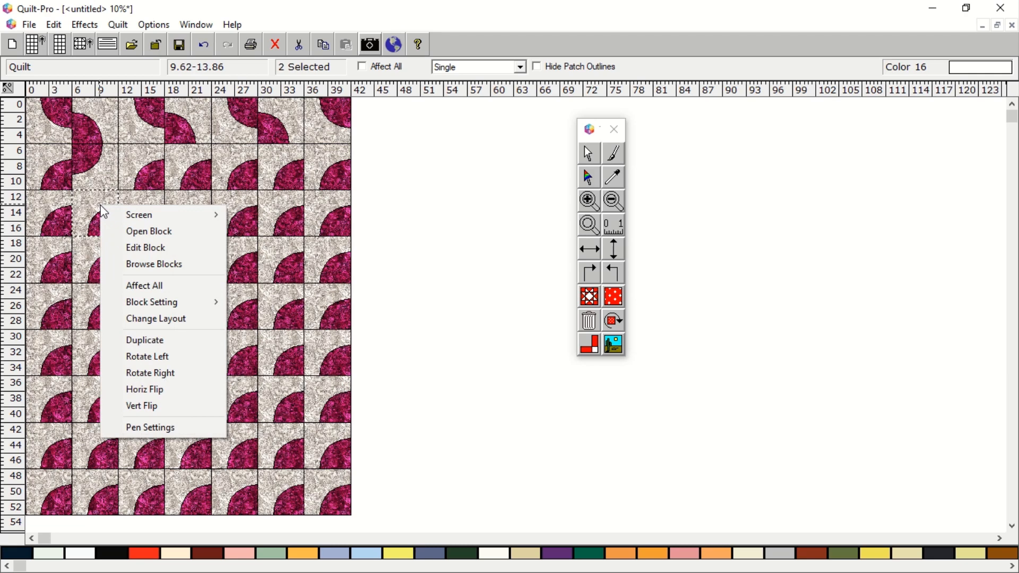
left_click(103, 29)
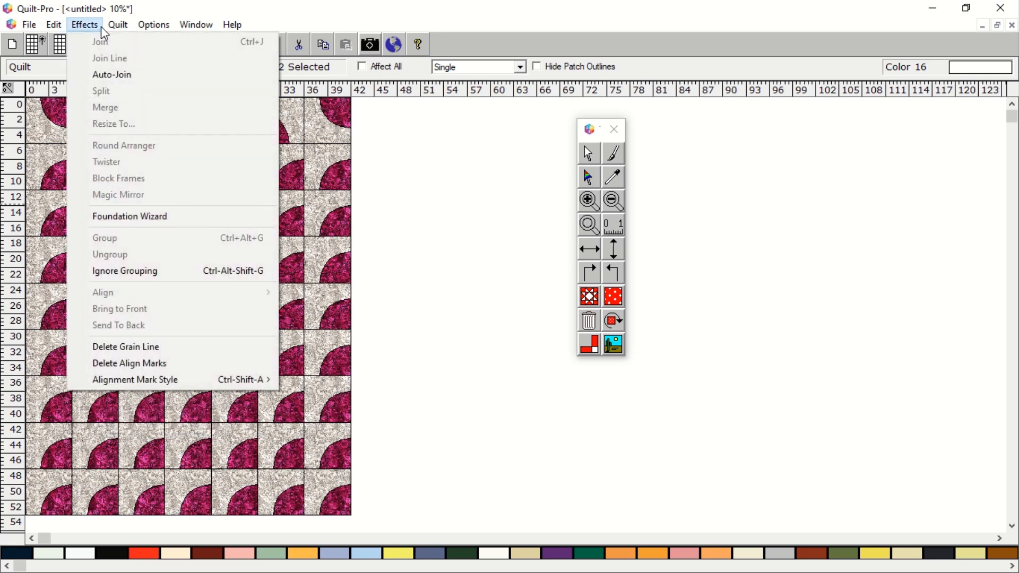
mouse_move(118, 25)
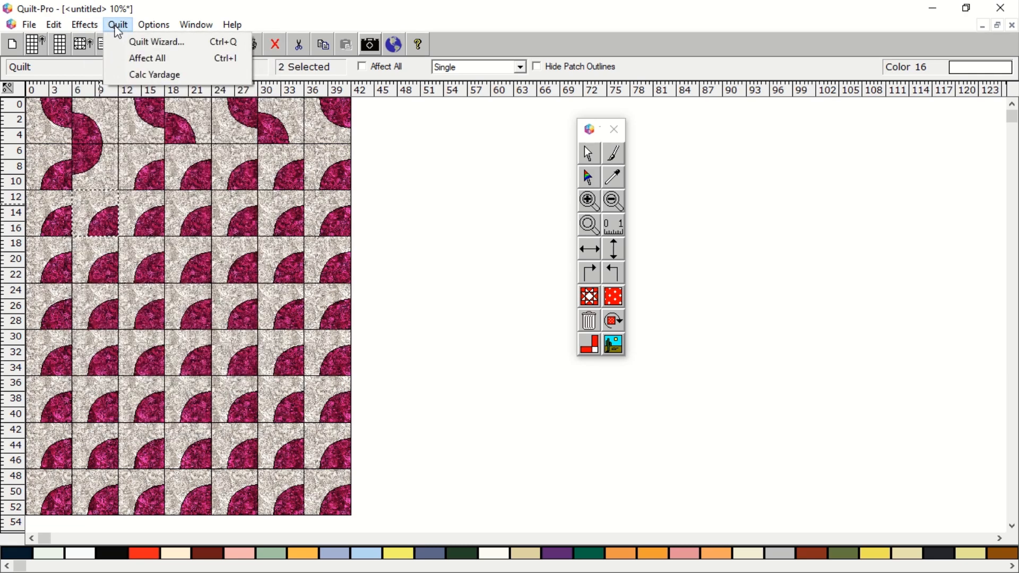
left_click(156, 68)
Step: Calculate the quilt's yardage with a 1/8 Yard Fudge Factor, review the results for each fabric and close them
left_click(117, 25)
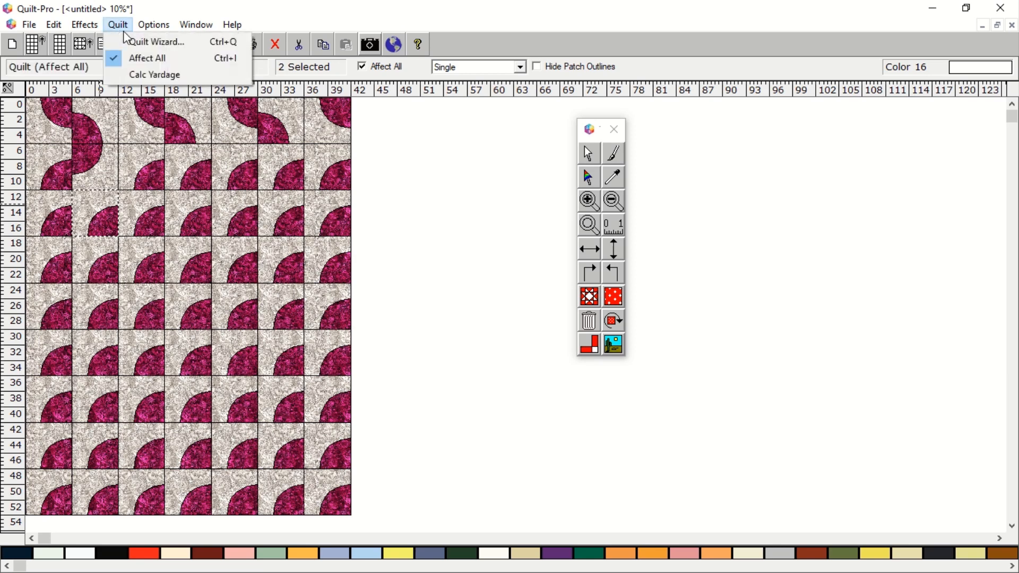
left_click(141, 76)
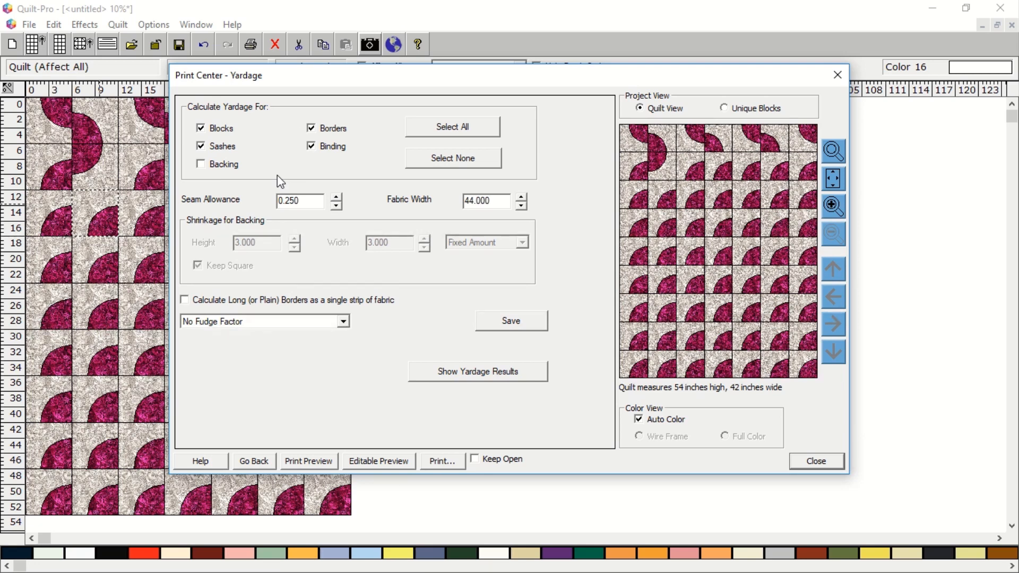
left_click(263, 319)
left_click(261, 342)
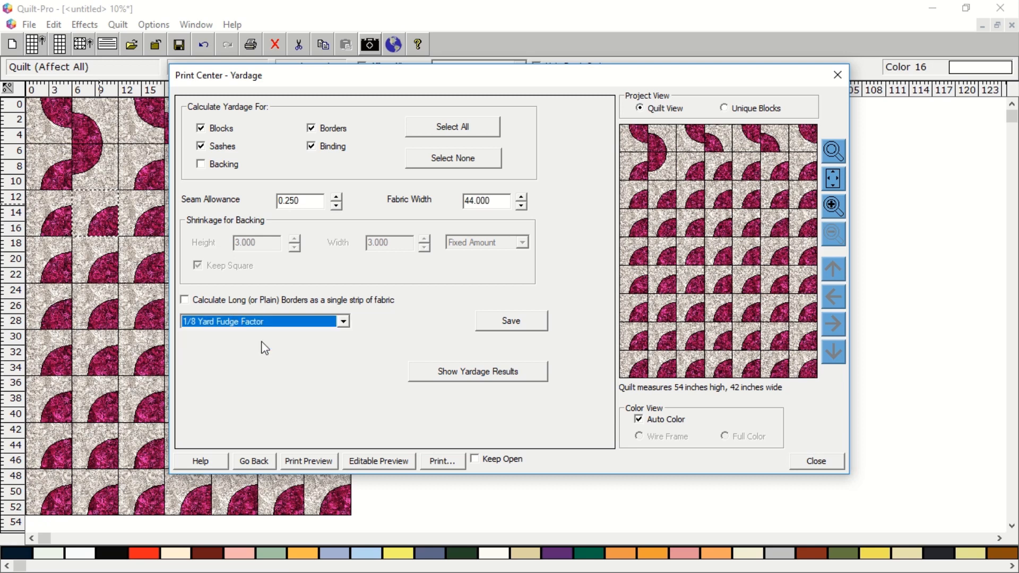
left_click(430, 380)
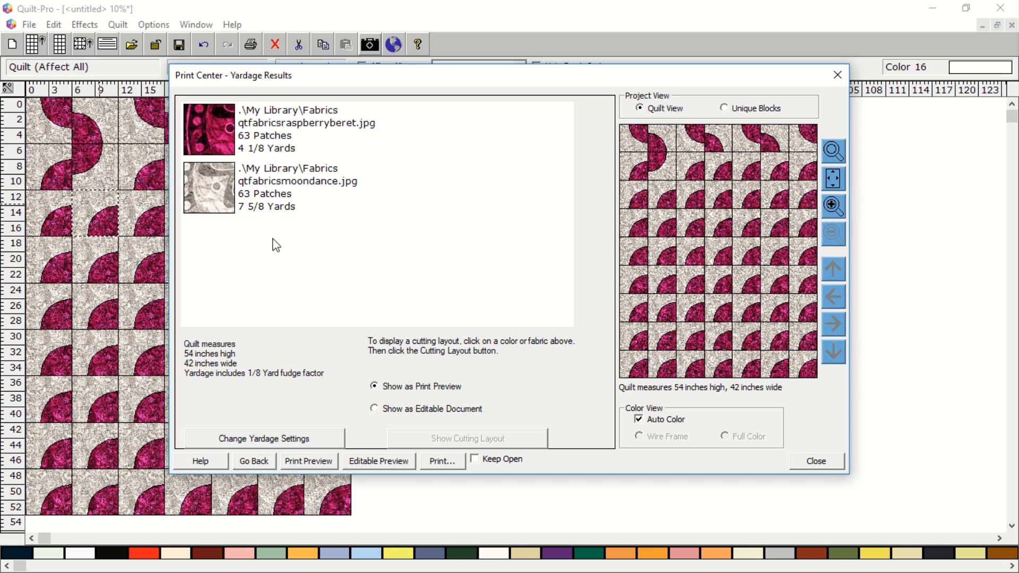
left_click(826, 465)
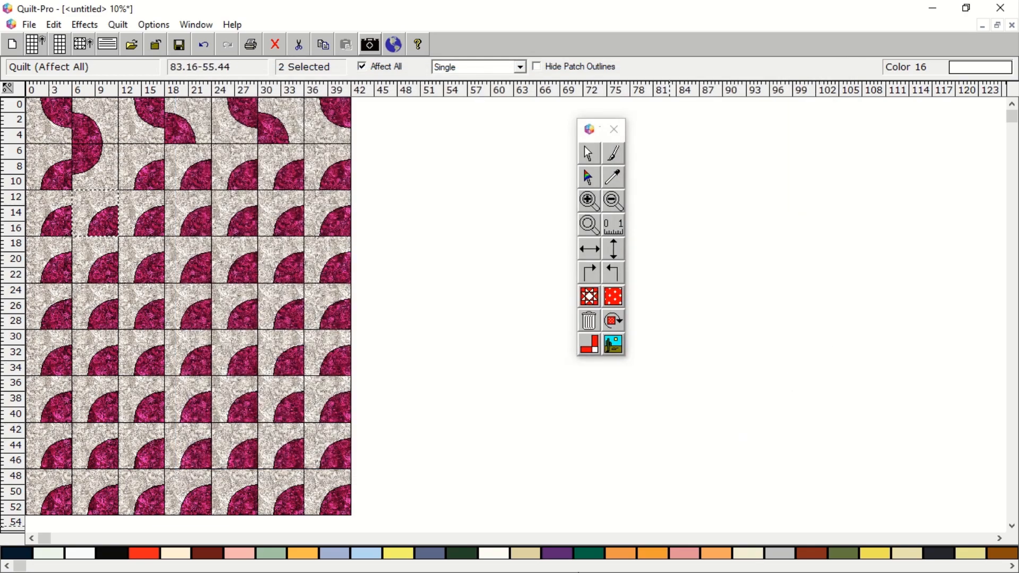
Step: Switch to the Drunkard's Path block document and open the Print Center for it
left_click(207, 29)
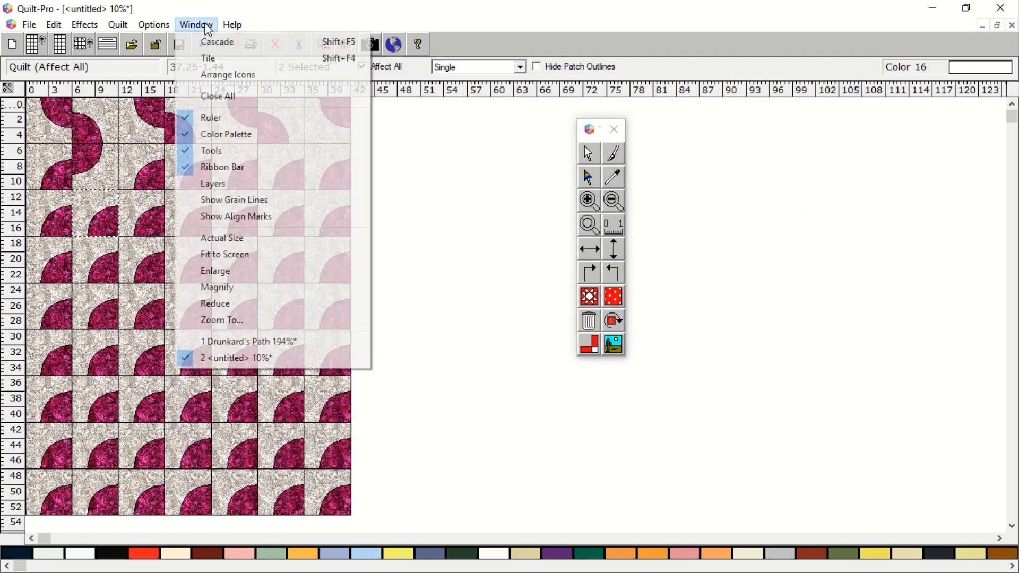
left_click(241, 343)
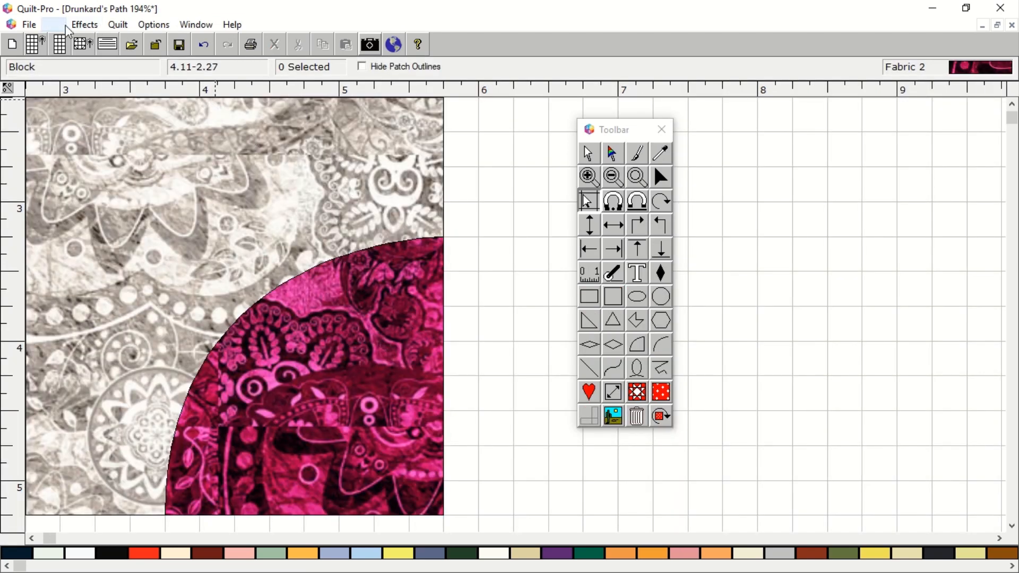
left_click(31, 25)
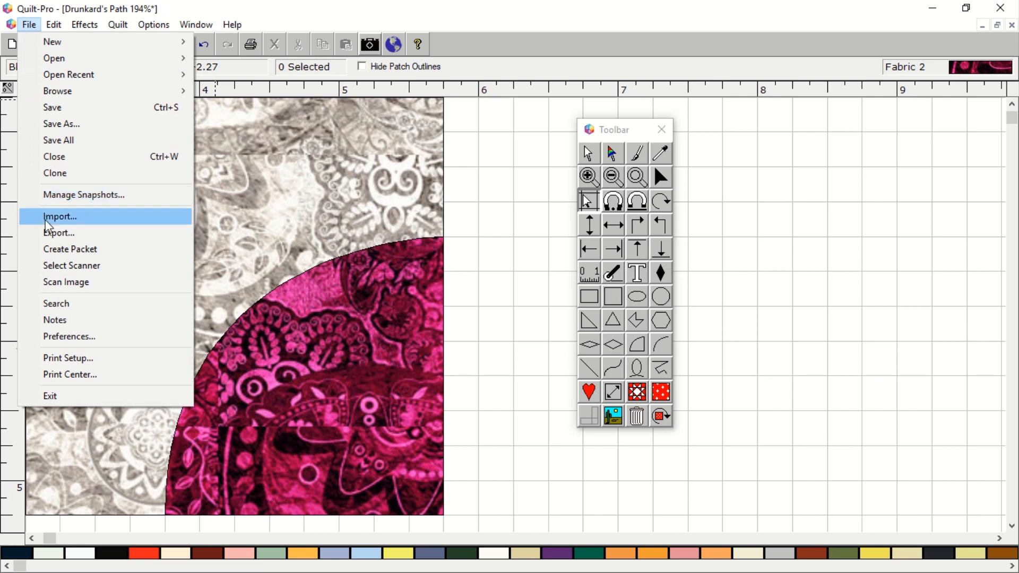
left_click(58, 375)
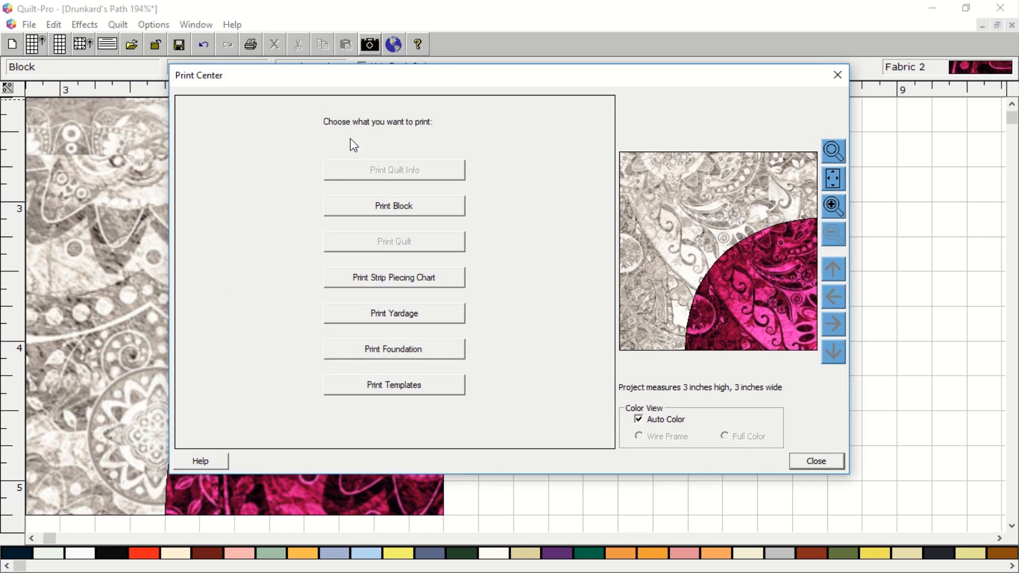
Step: Look through the print options for the block, the strip piecing chart and the yardage
left_click(397, 207)
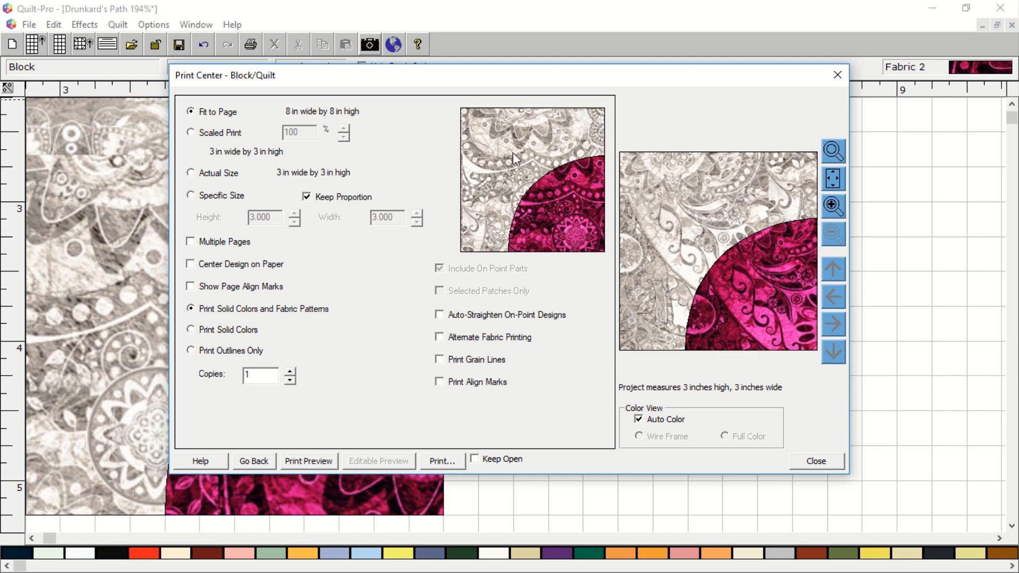
left_click(260, 459)
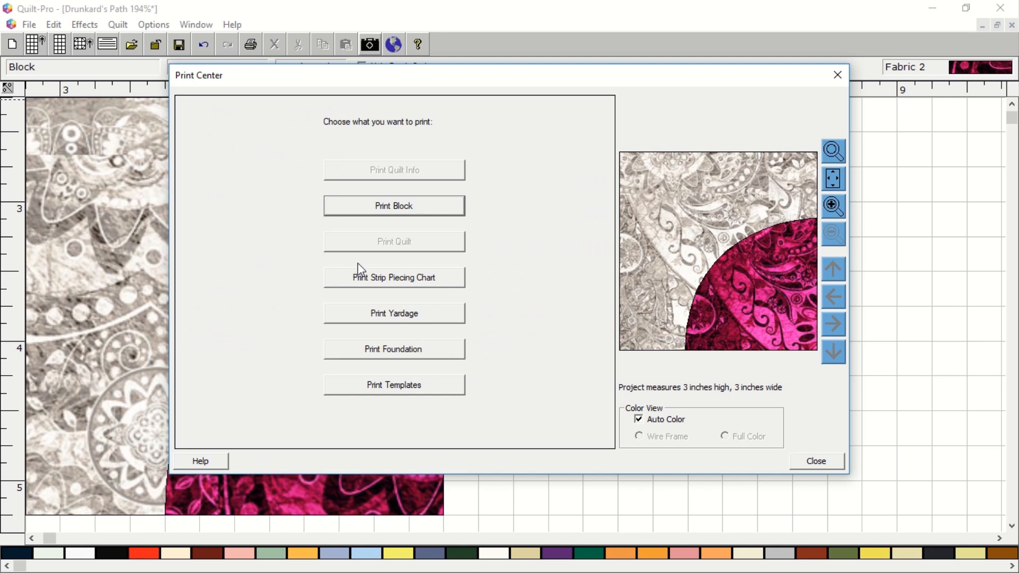
left_click(370, 285)
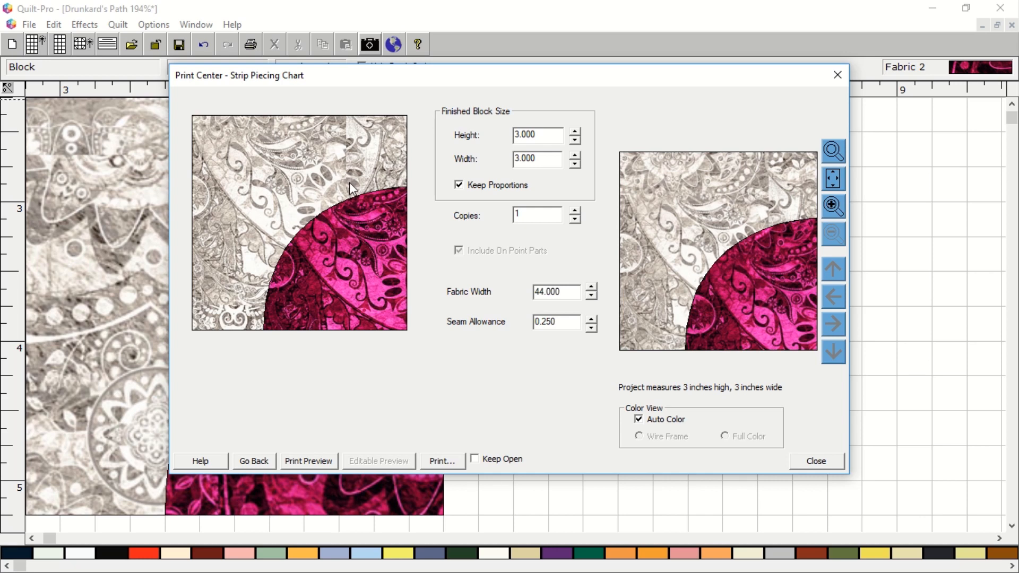
left_click(261, 459)
left_click(377, 313)
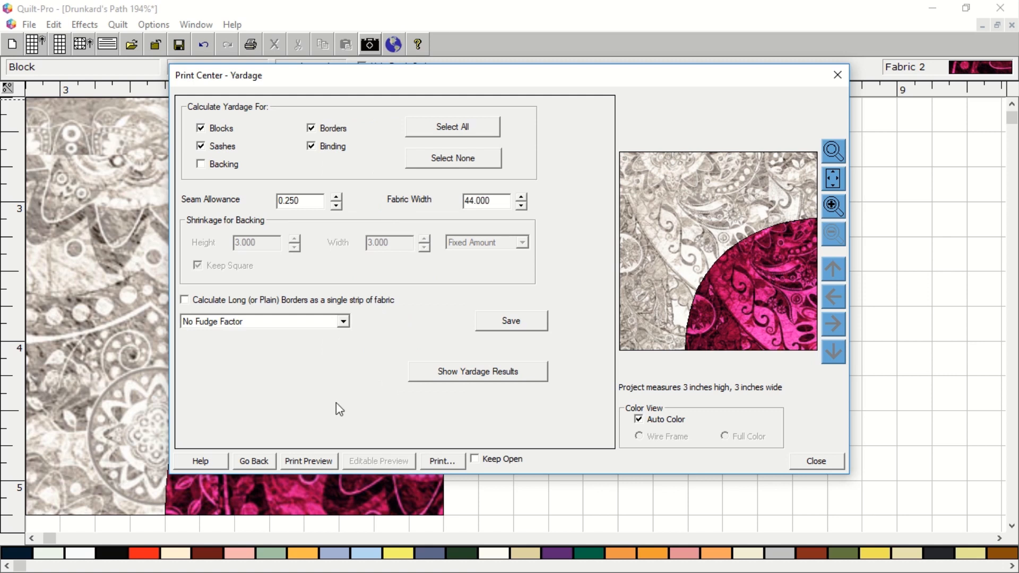
left_click(263, 460)
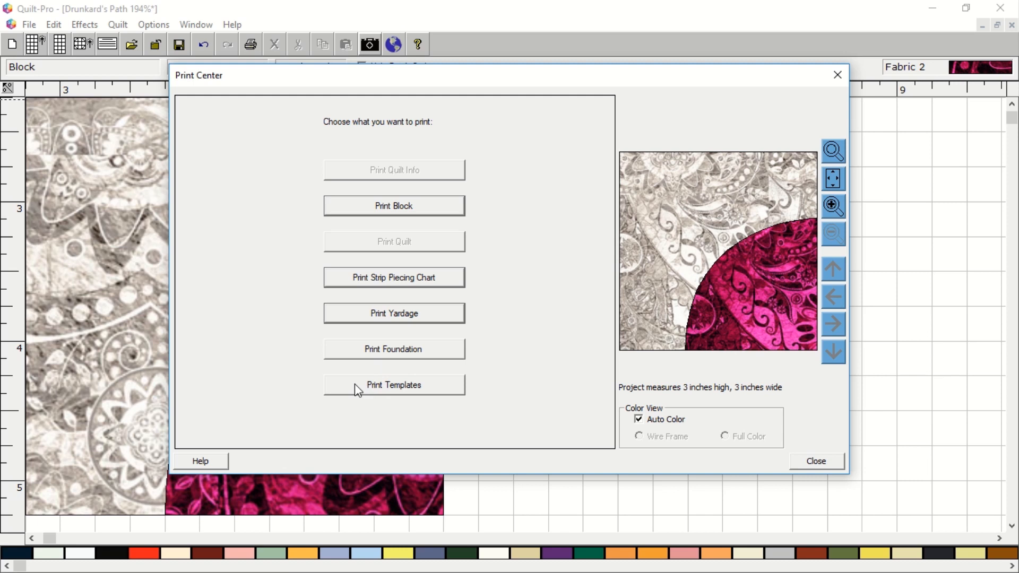
Step: Open the template print options and set the finished size to 6 inches high and wide, keeping the proportion
left_click(429, 391)
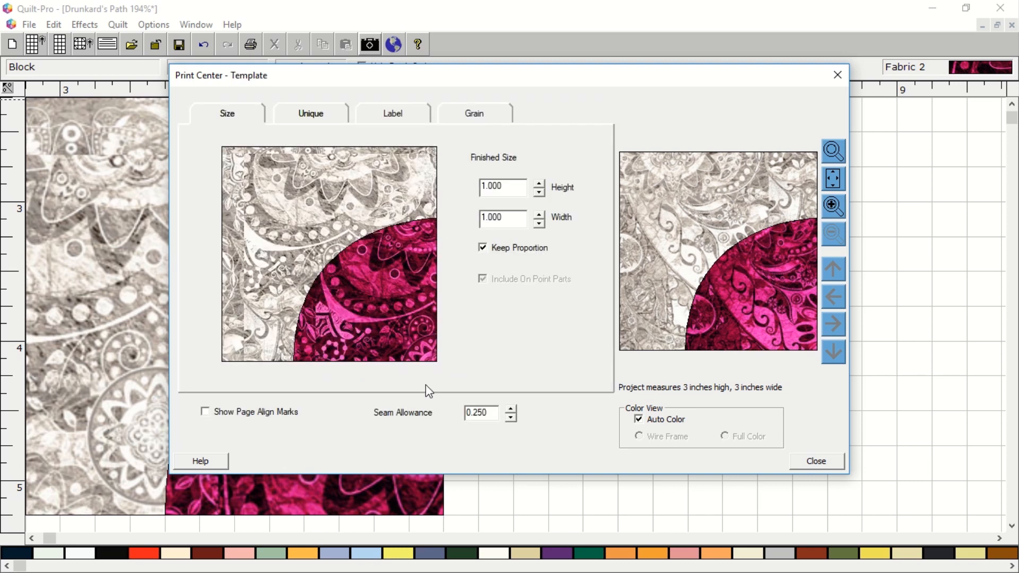
left_click(539, 183)
left_click(539, 183)
left_click(539, 183)
left_click(539, 183)
left_click(539, 183)
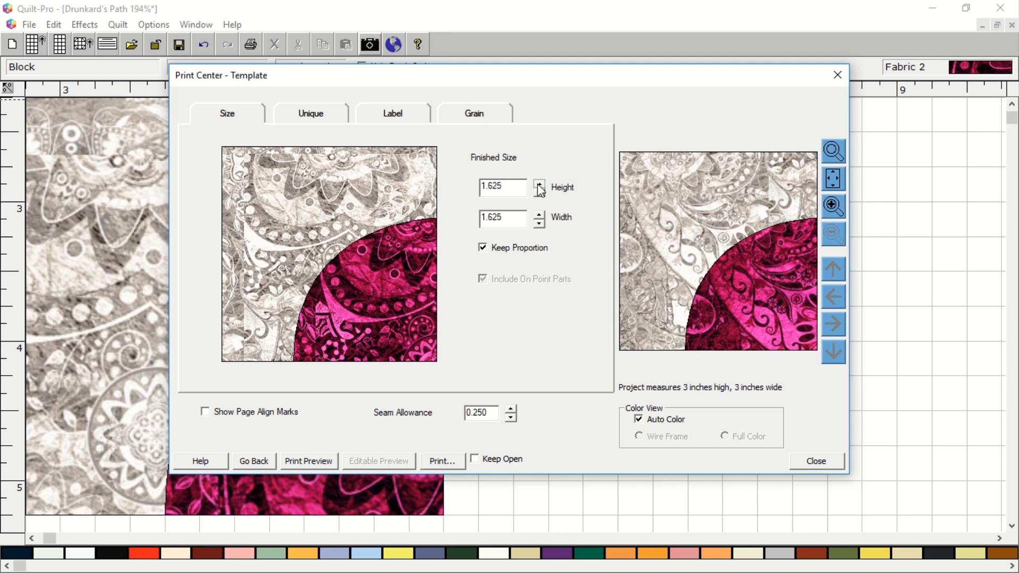
left_click(539, 183)
left_click(539, 183)
double_click(519, 185)
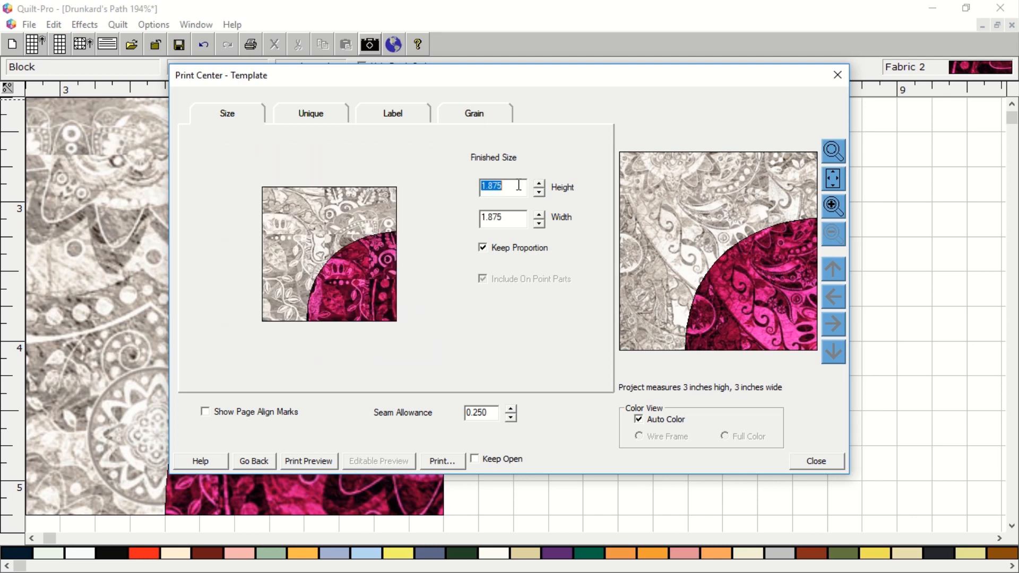
type("6")
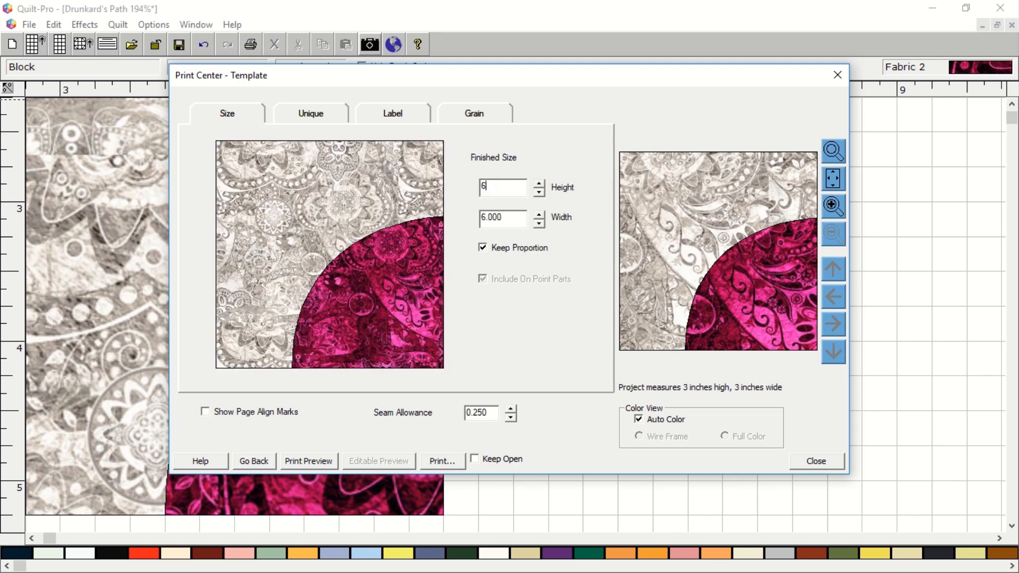
key("Tab")
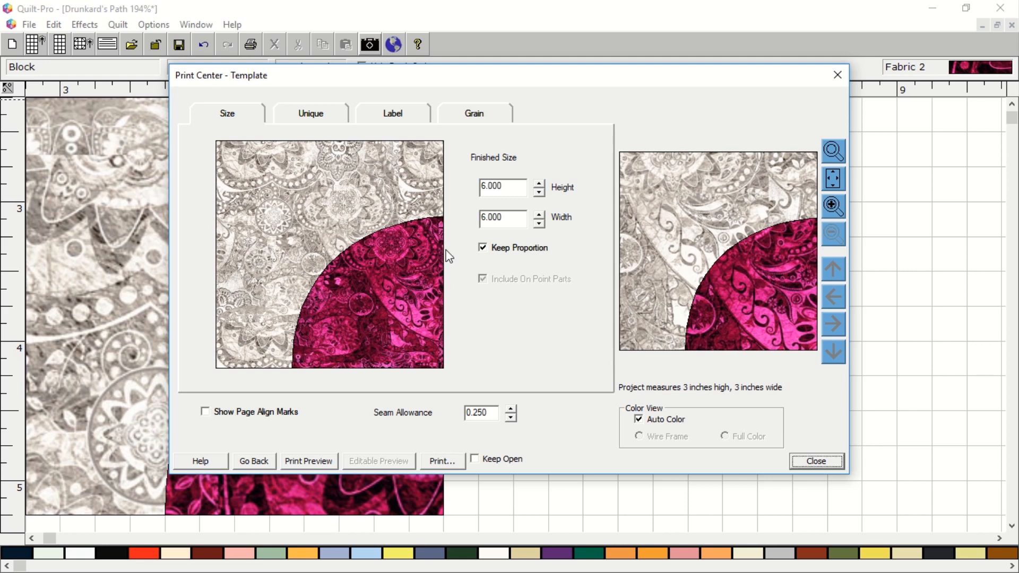
Step: Preview both pages of the 6-inch templates, then view the printer settings and close them without printing
left_click(307, 461)
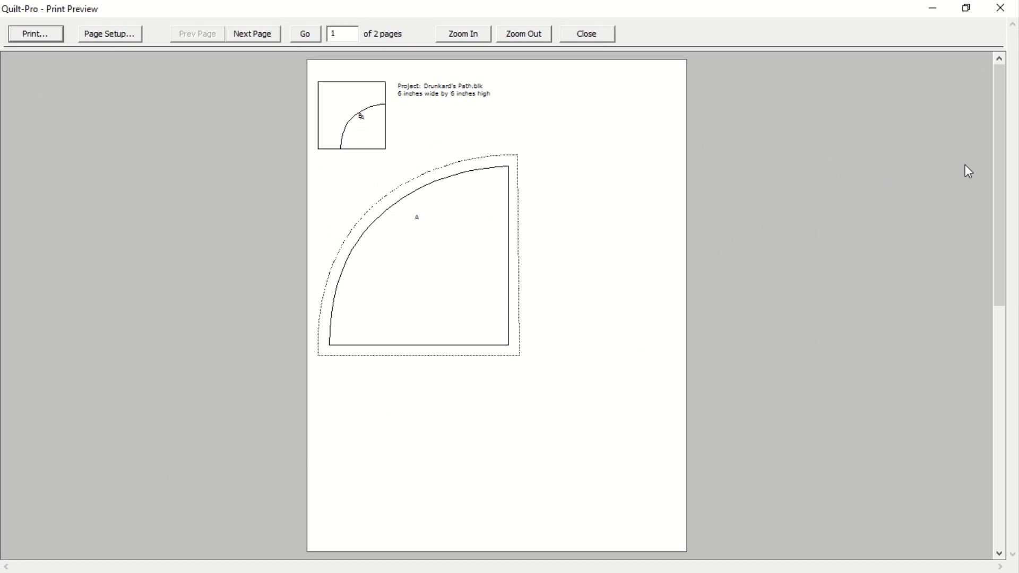
left_click_drag(1002, 166, 1004, 336)
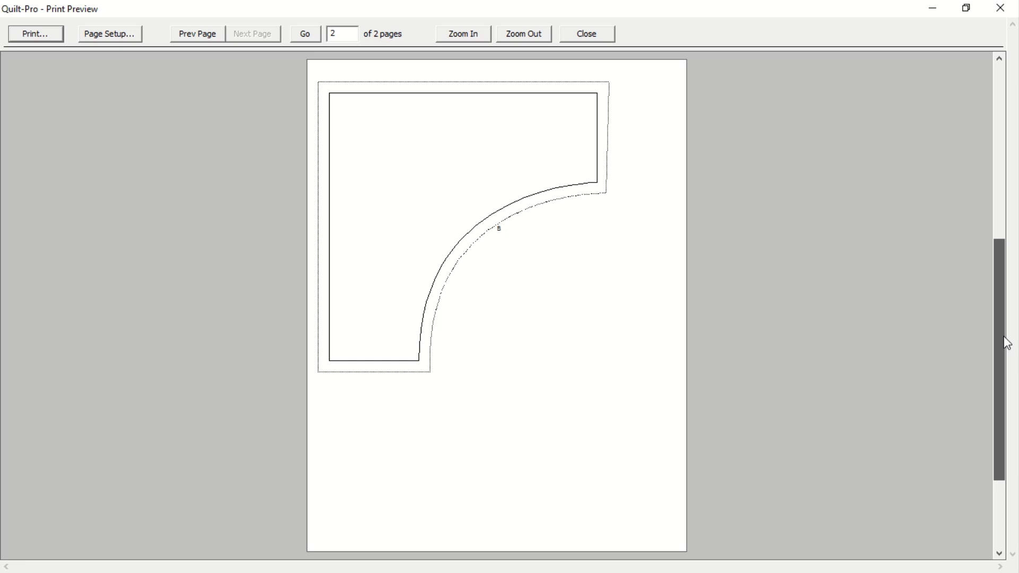
left_click_drag(1003, 336, 1001, 341)
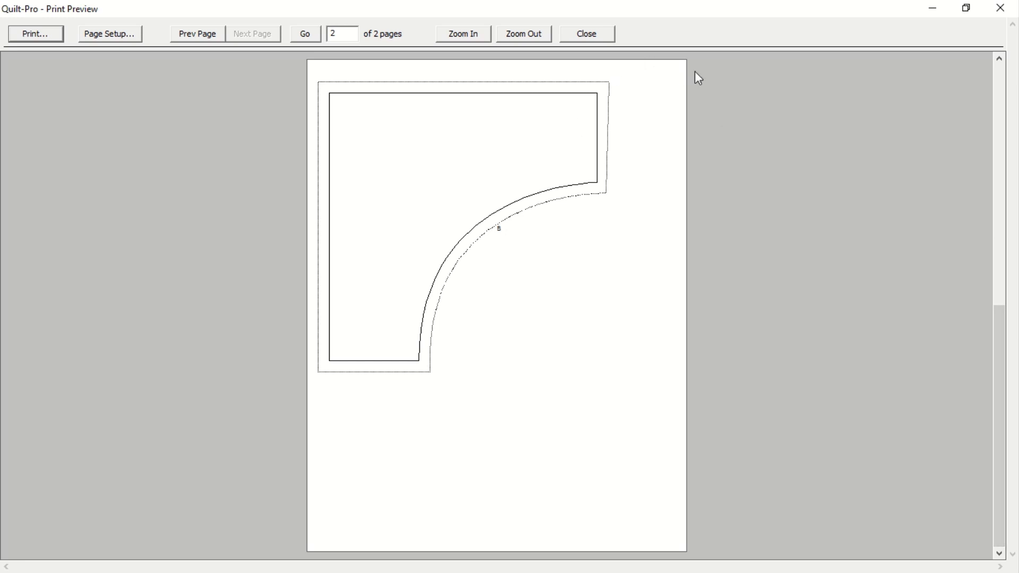
left_click(578, 31)
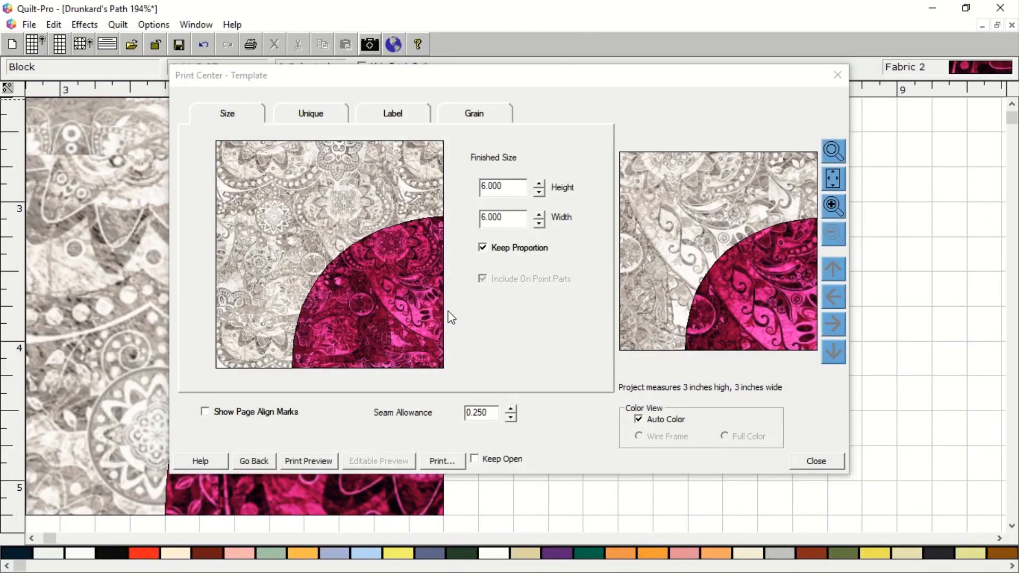
left_click(447, 461)
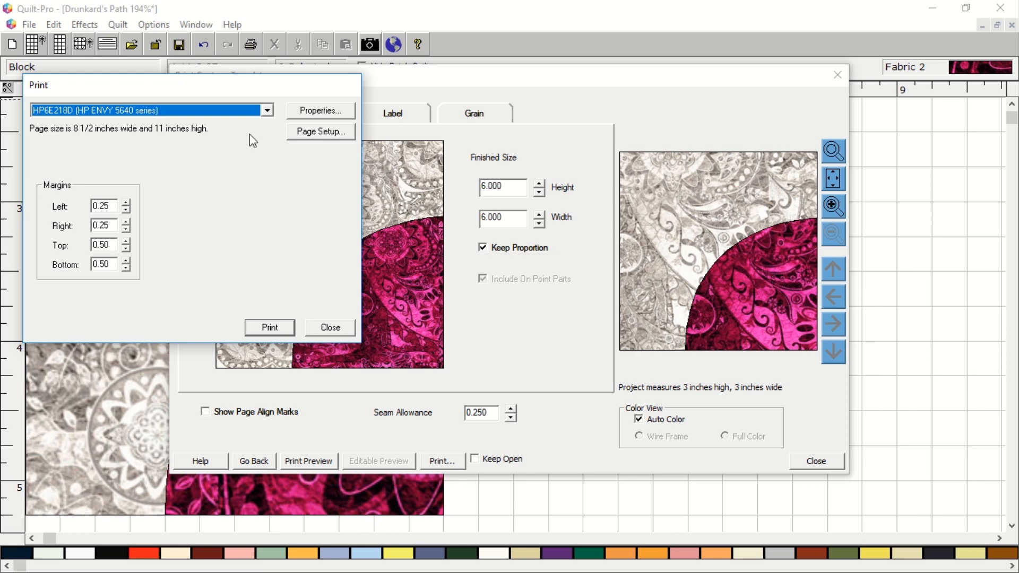
left_click(337, 328)
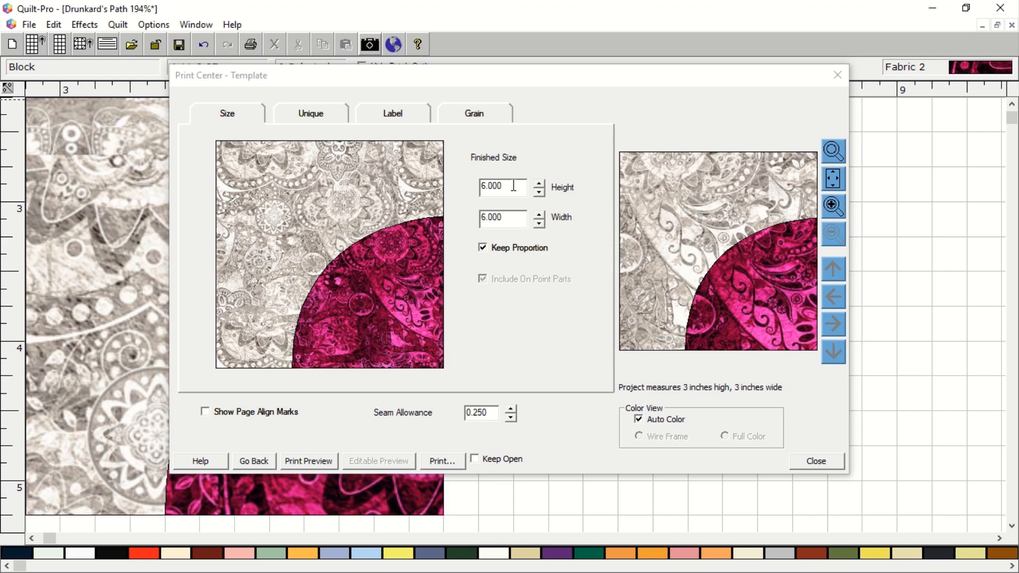
Step: Set the templates' finished size to 7 inches high and wide
left_click(540, 183)
left_click(540, 183)
left_click(539, 183)
left_click(540, 184)
left_click(540, 183)
left_click(540, 183)
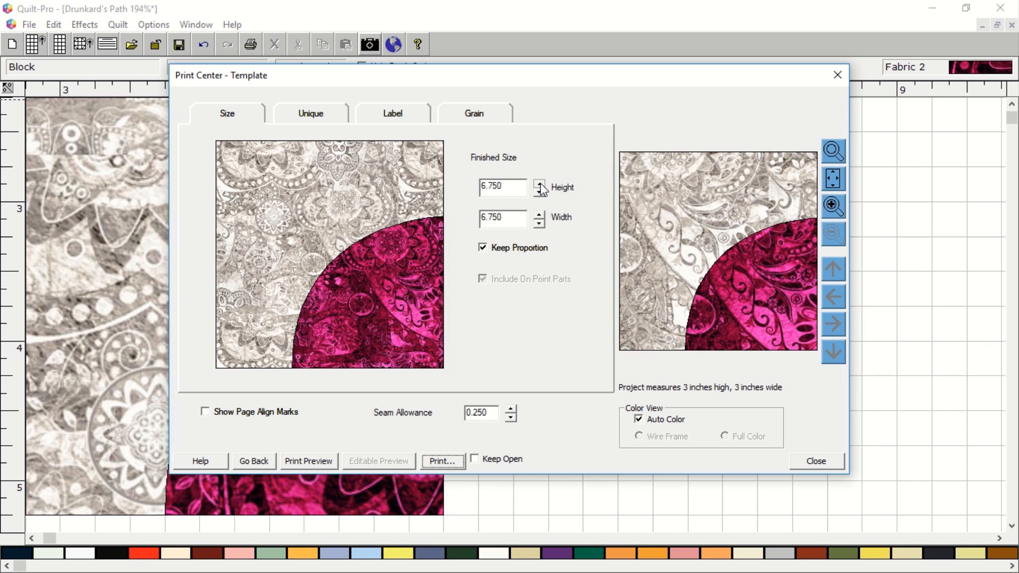
left_click(539, 184)
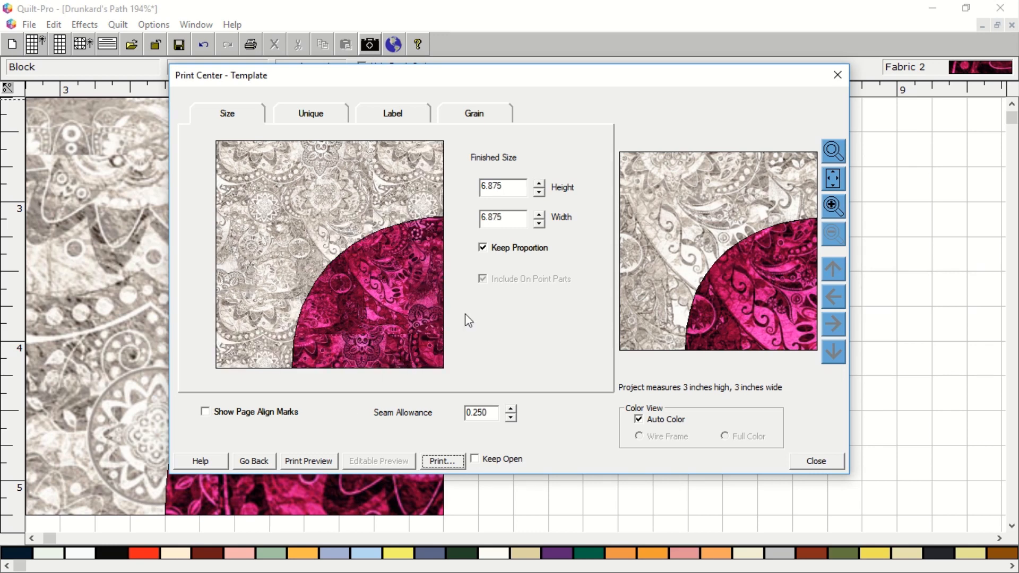
left_click(539, 184)
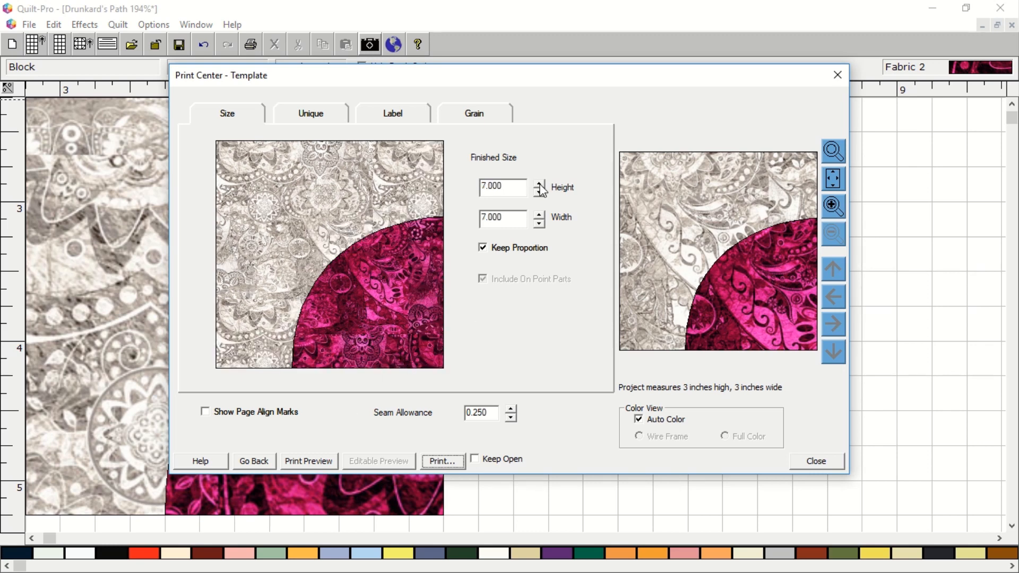
Step: Preview both template pages at the 7-inch size and close the preview
left_click(303, 461)
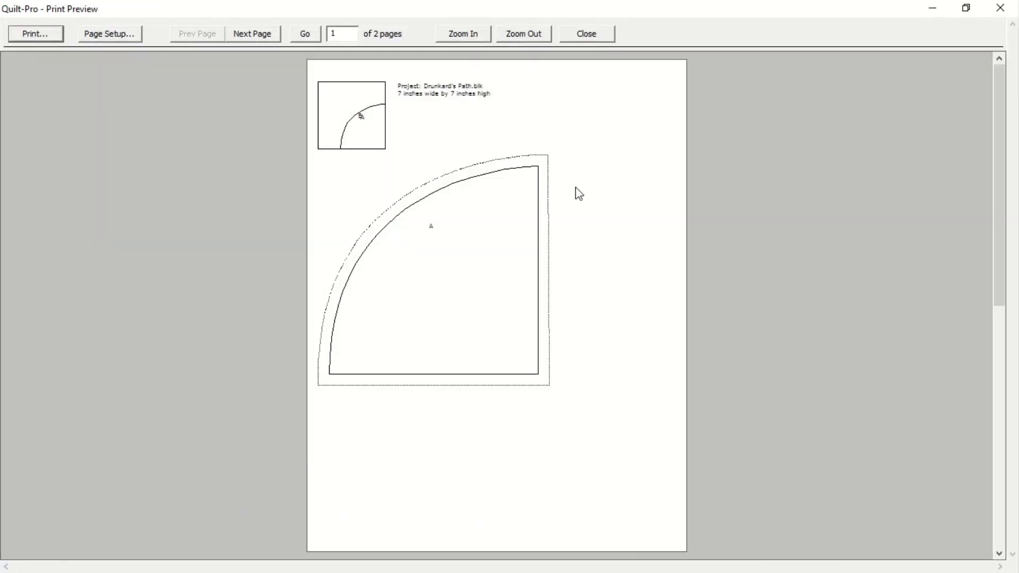
left_click_drag(1013, 125, 1012, 317)
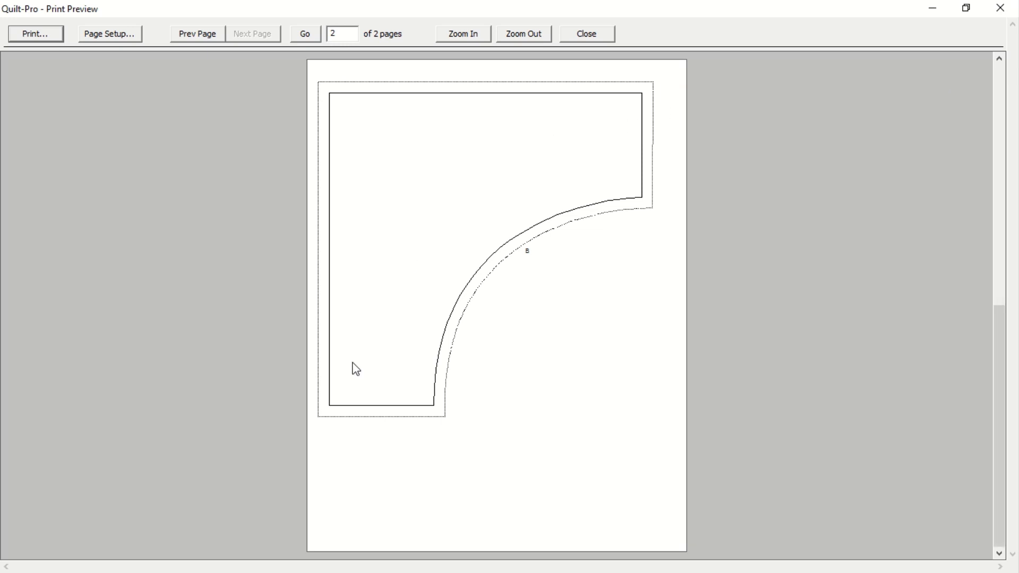
left_click(605, 38)
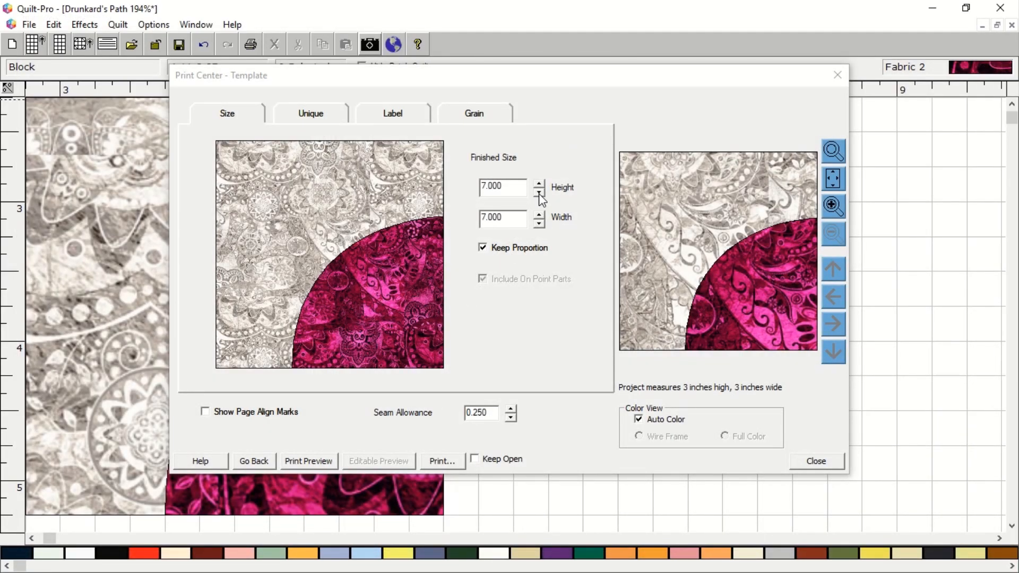
Step: Set the templates' finished size to 6 inches high and wide
double_click(517, 194)
type("6")
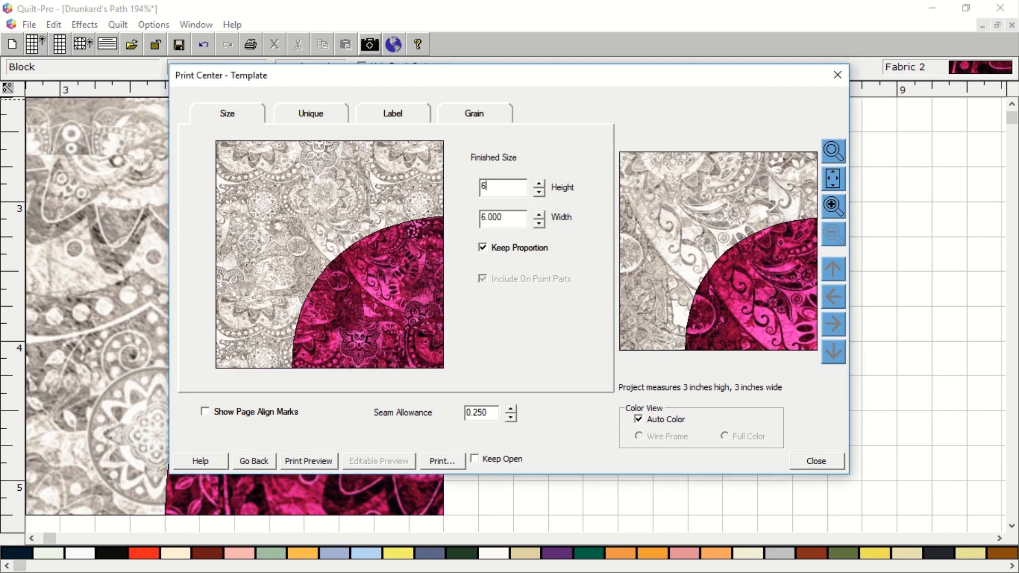
key("Return")
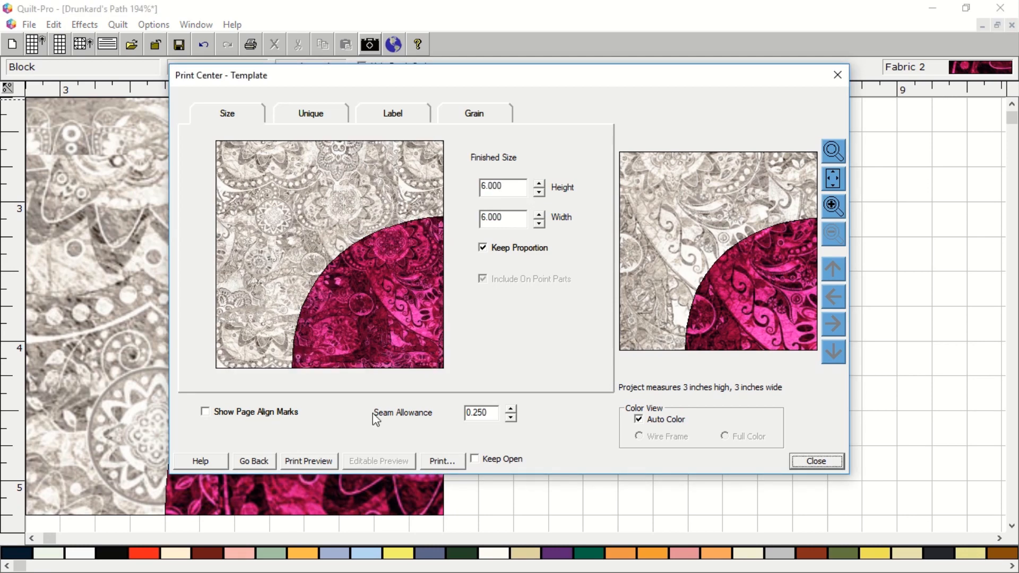
Step: Send the 6-inch templates to print with Microsoft Print to PDF as the printer
left_click(450, 460)
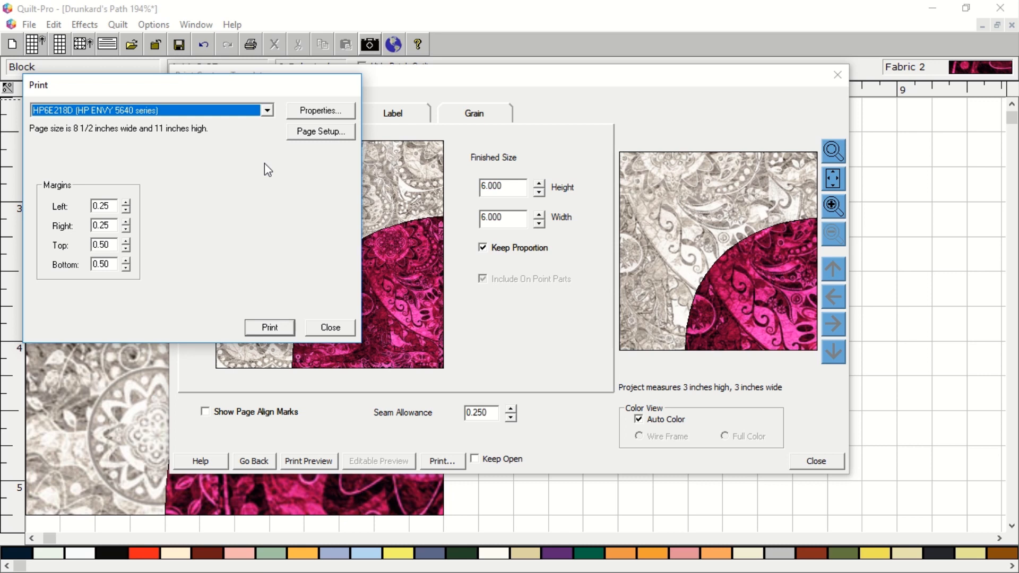
left_click(266, 110)
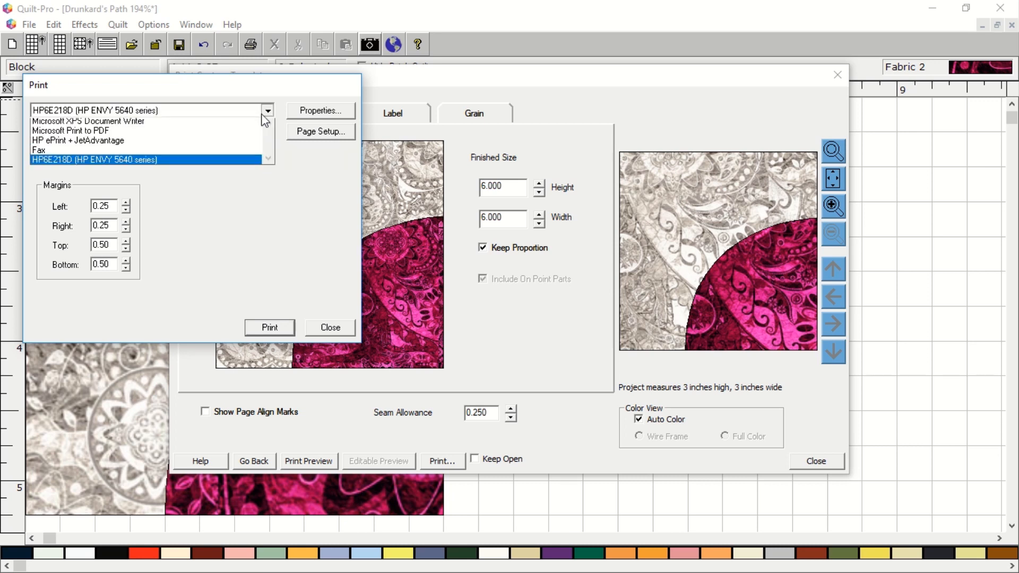
left_click(229, 133)
left_click(274, 329)
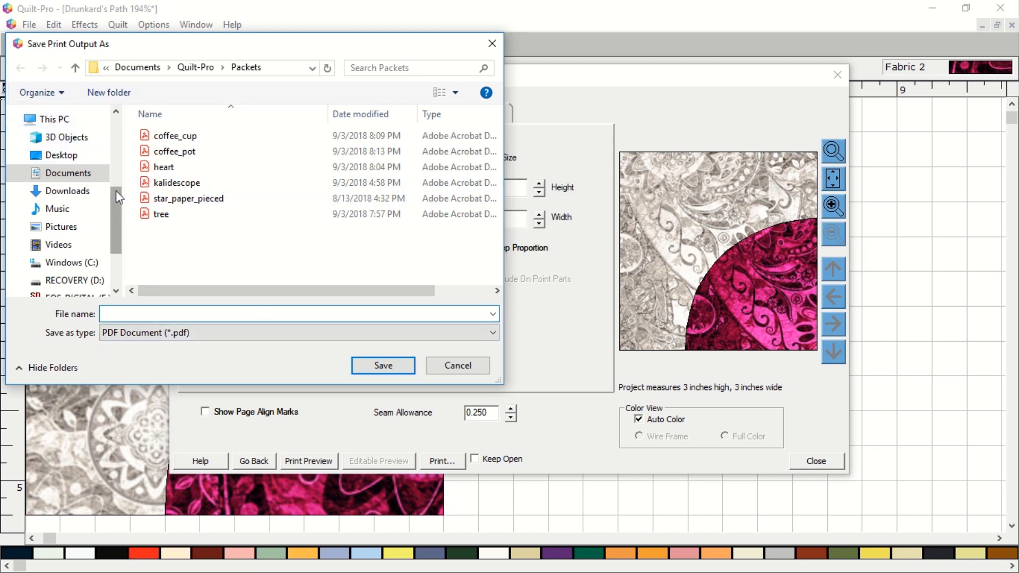
Step: Save the PDF output as pdfpattern in the drunkard's_path folder on the Desktop and close the template print options
left_click(85, 156)
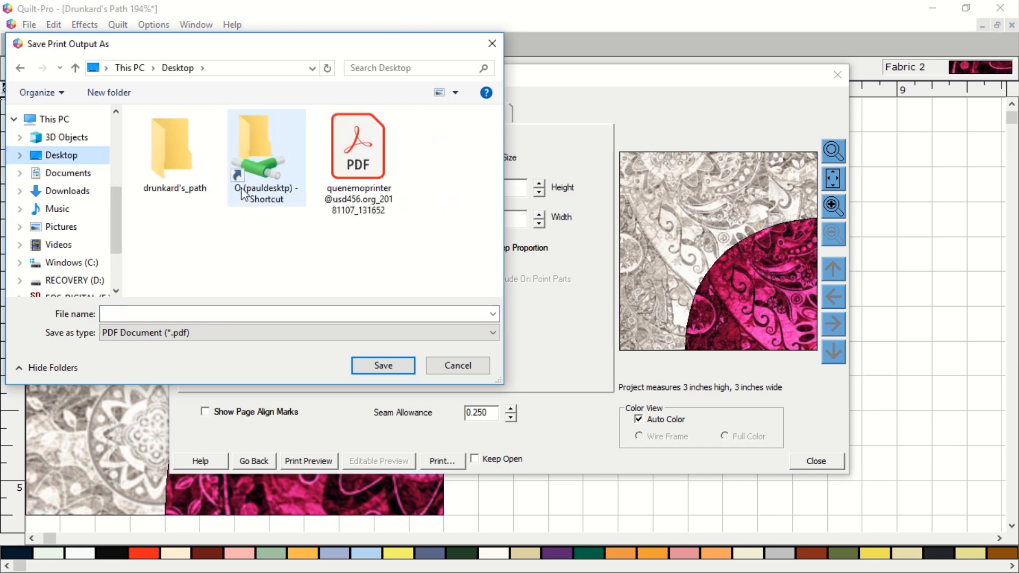
double_click(174, 161)
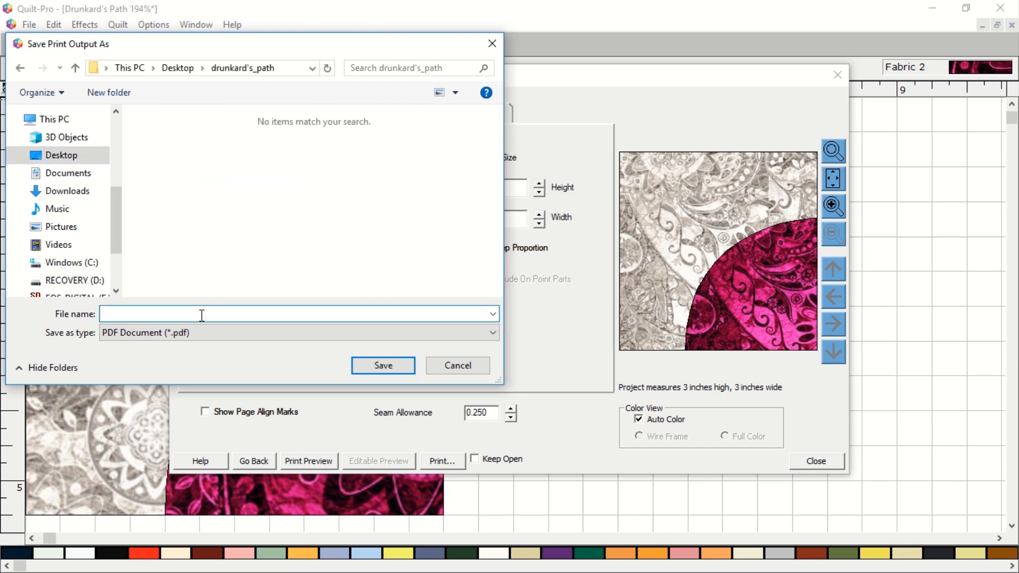
type("pdfpattern")
key("Return")
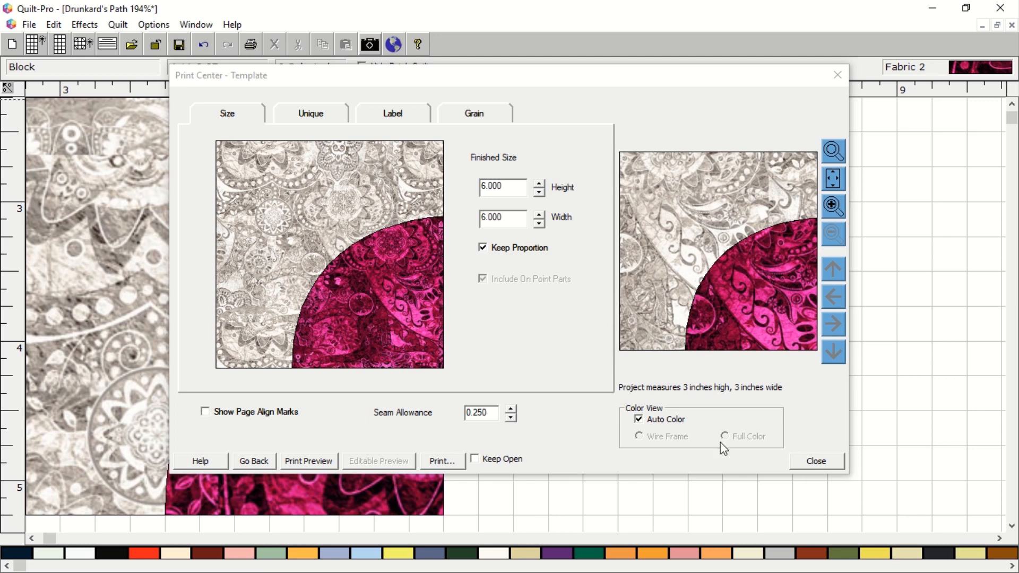
left_click(797, 466)
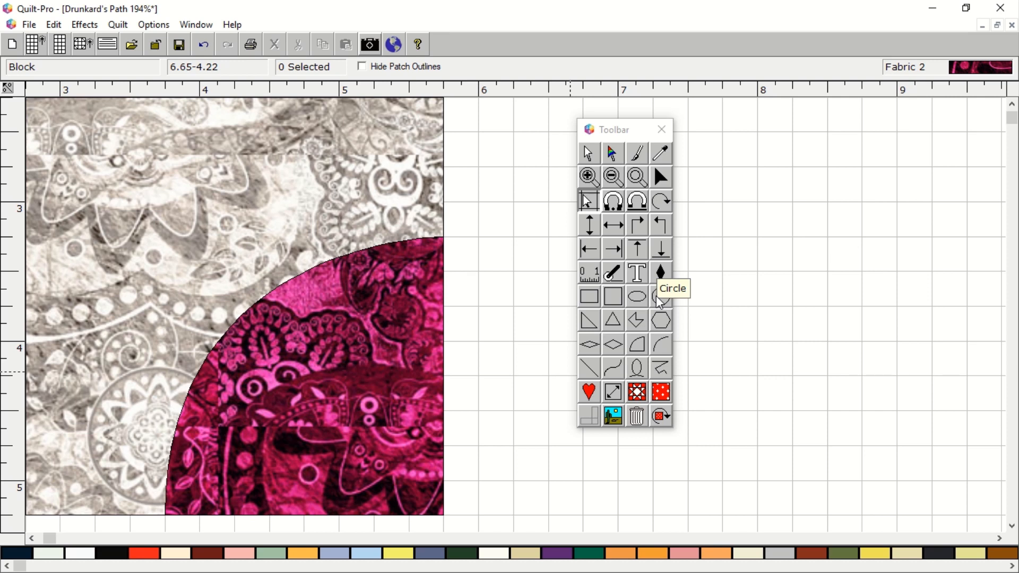
left_click(122, 27)
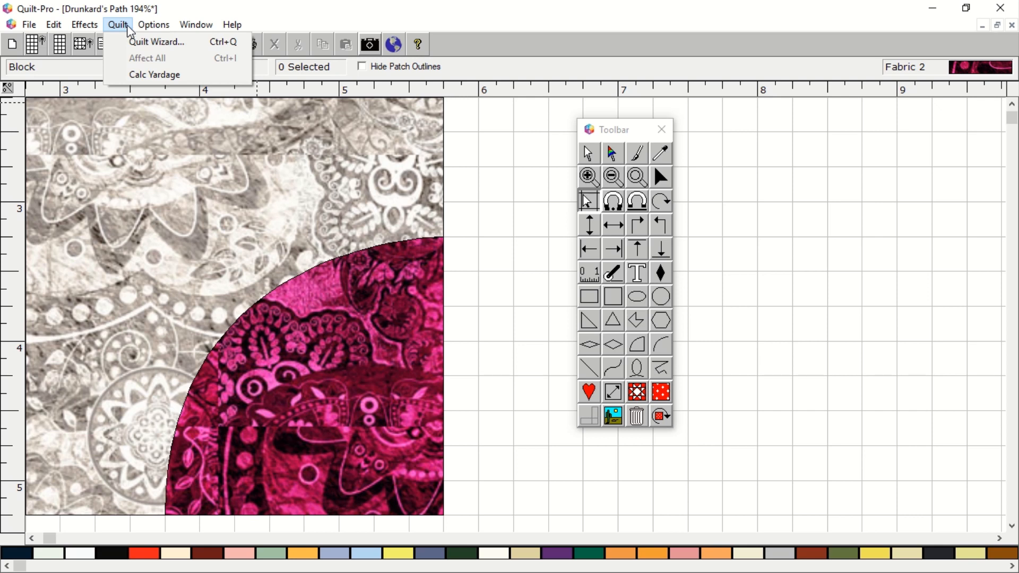
left_click(212, 16)
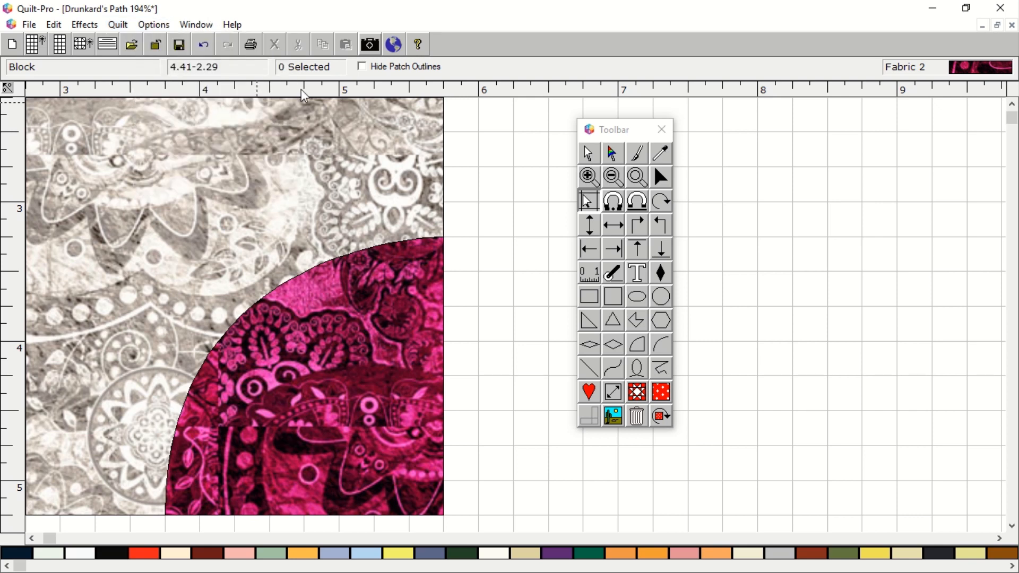